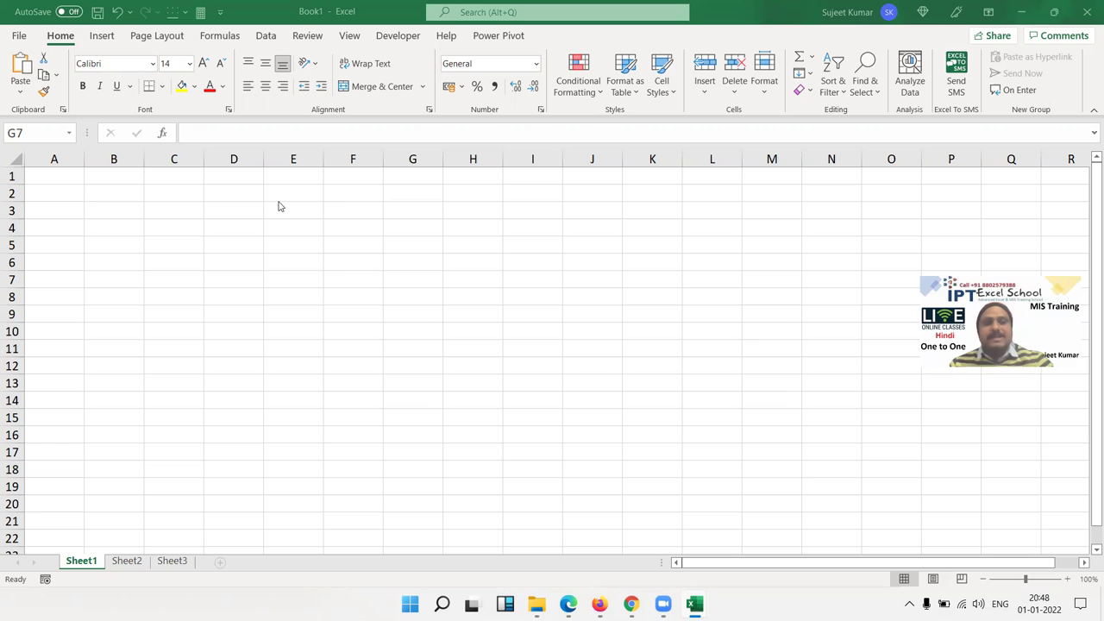
On Sheet1, enter 20 in B3 and 30 in D3
click(210, 249)
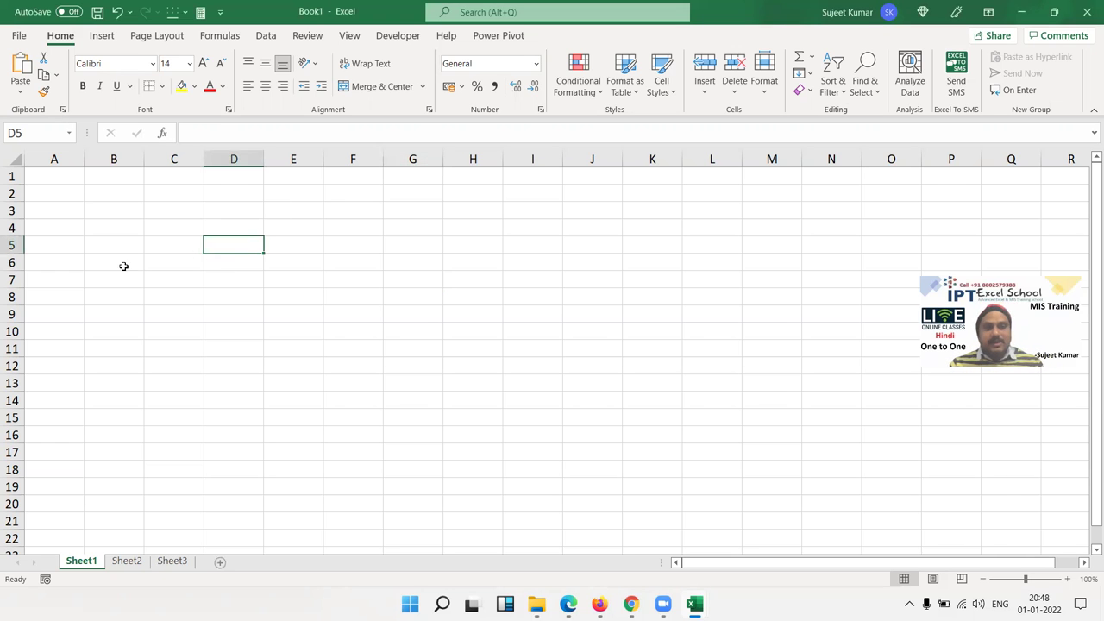
ctrl+scroll(122, 265, up, 3)
ctrl+scroll(122, 266, up, 4)
click(204, 285)
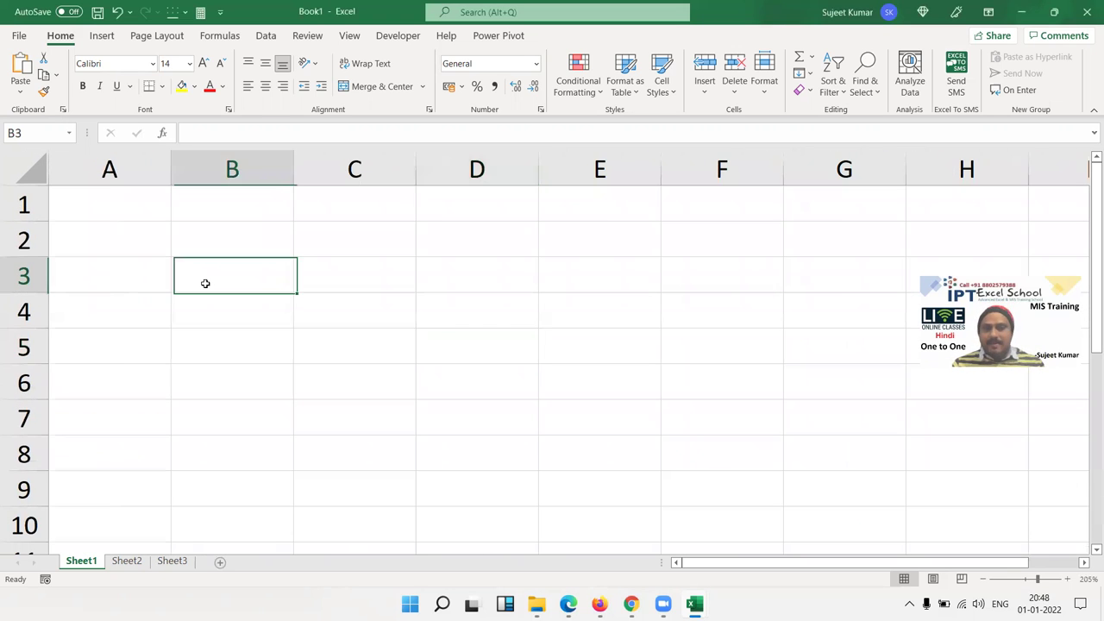
text(20)
click(454, 279)
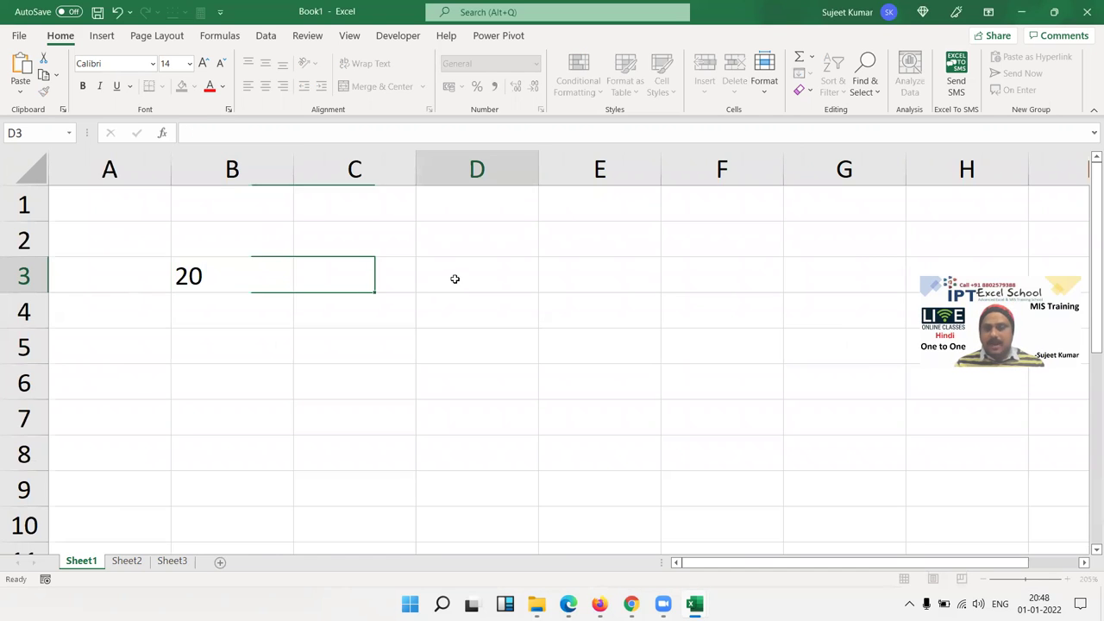
text(30)
key(Return)
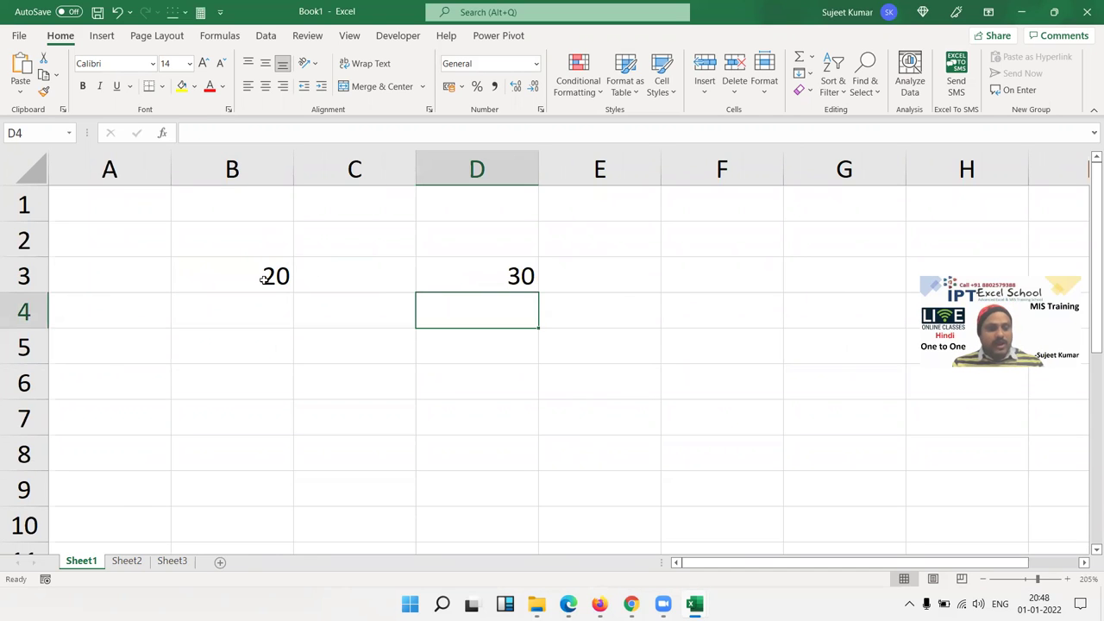
Copy B3 and Paste Special onto D3 with the Add operation, making it 50
click(265, 279)
key(ctrl+c)
click(466, 283)
right_click(474, 279)
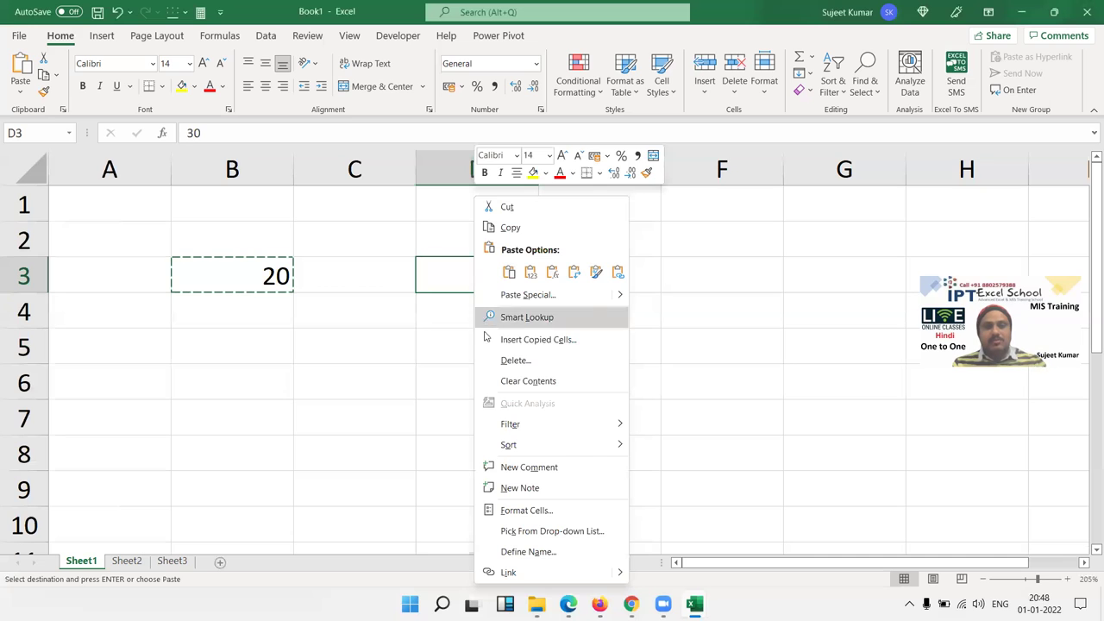
click(517, 296)
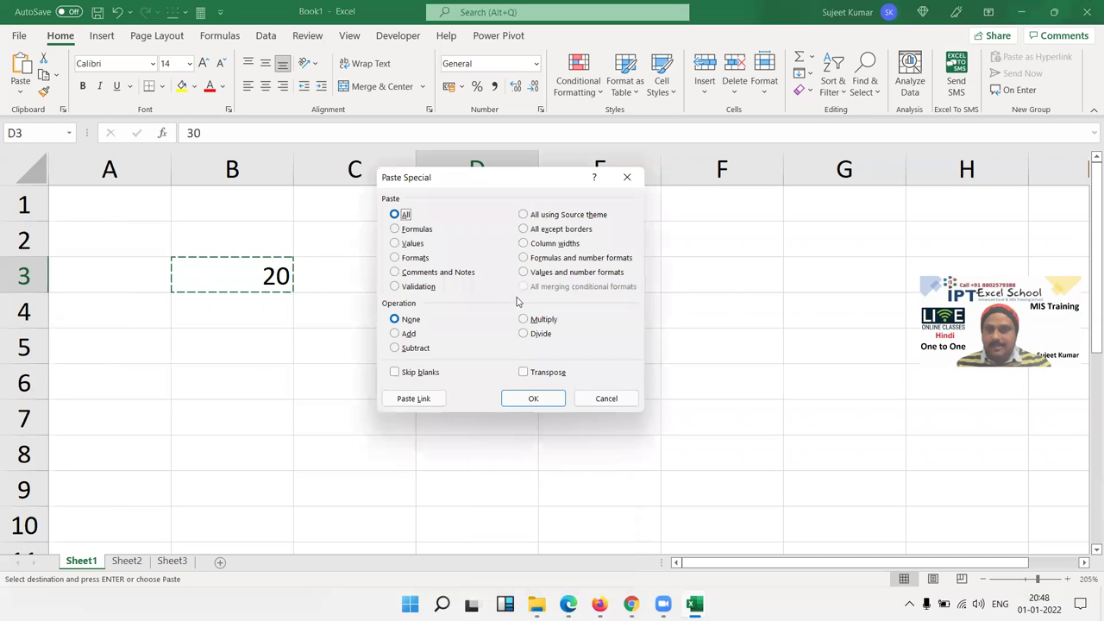
drag(500, 188, 672, 170)
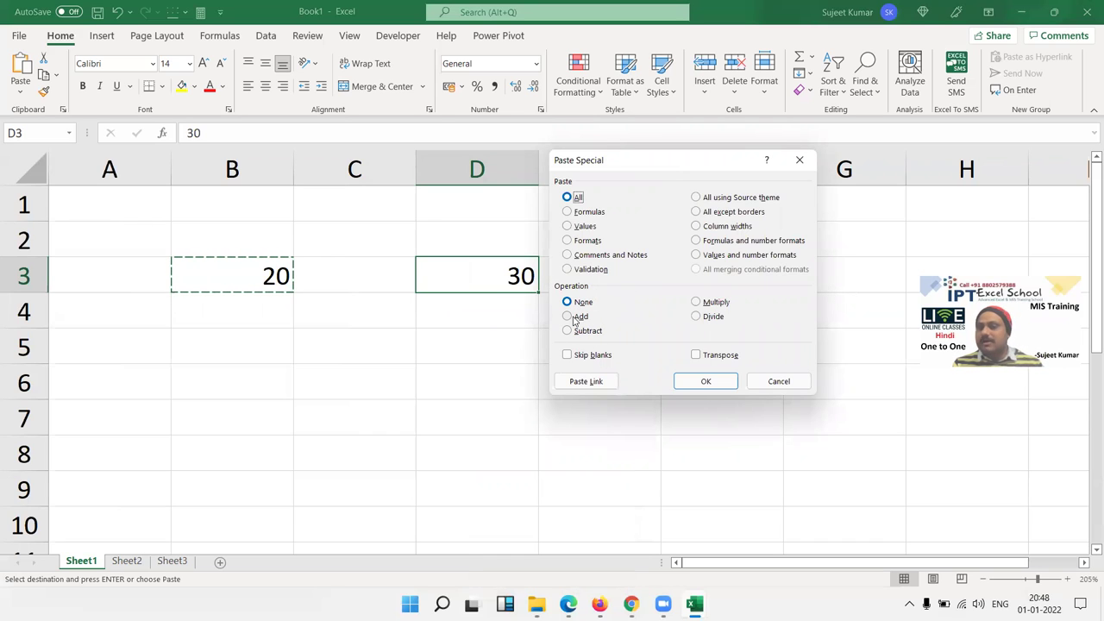
click(576, 316)
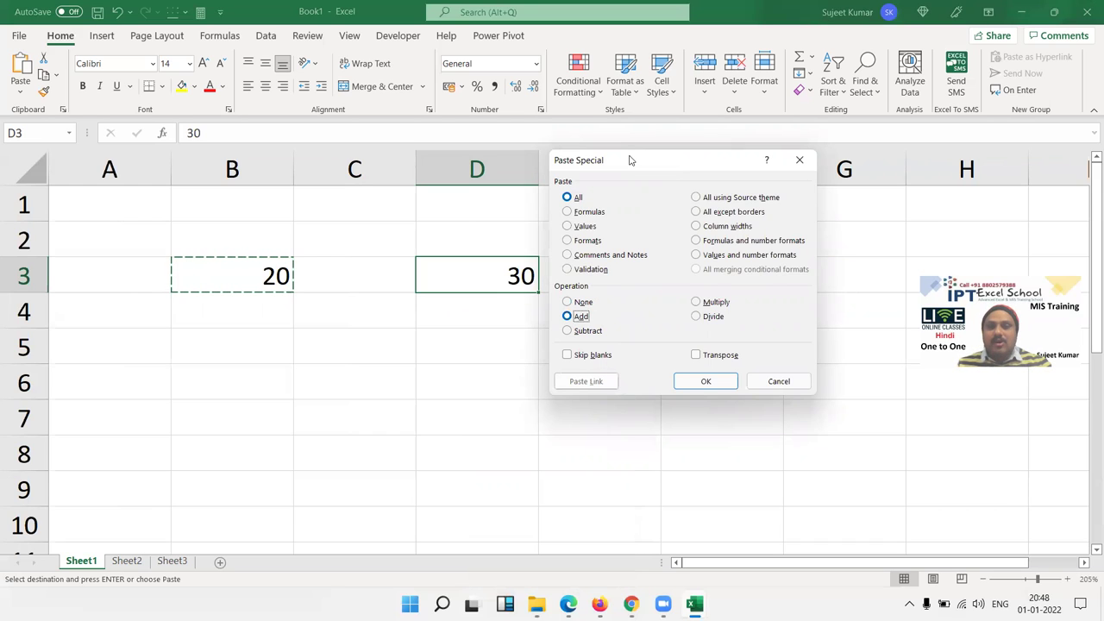
drag(630, 161, 673, 157)
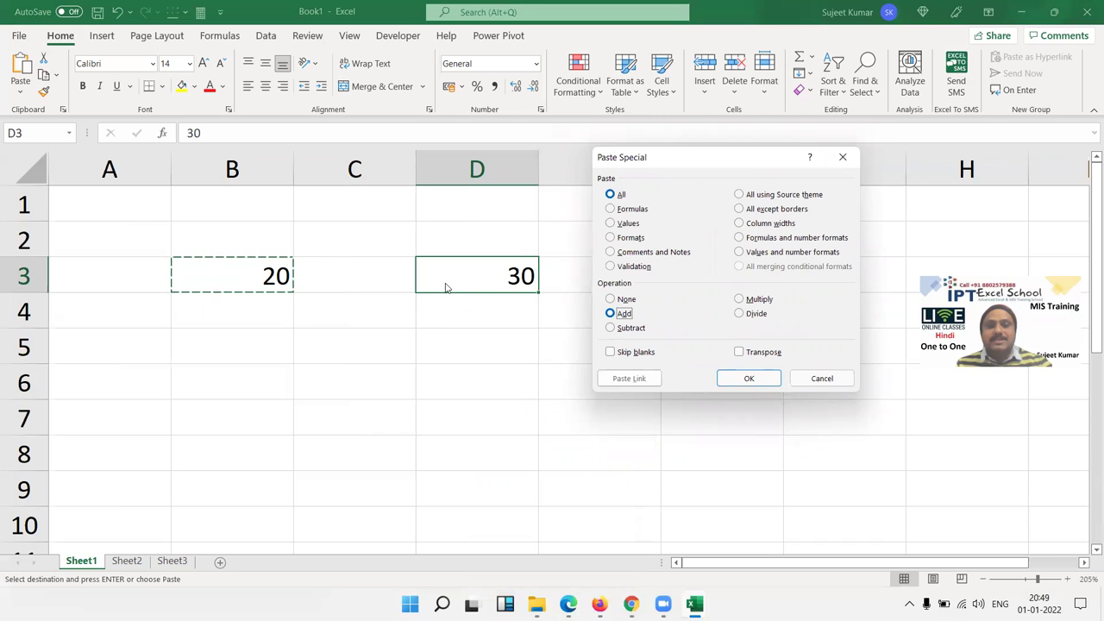
click(747, 379)
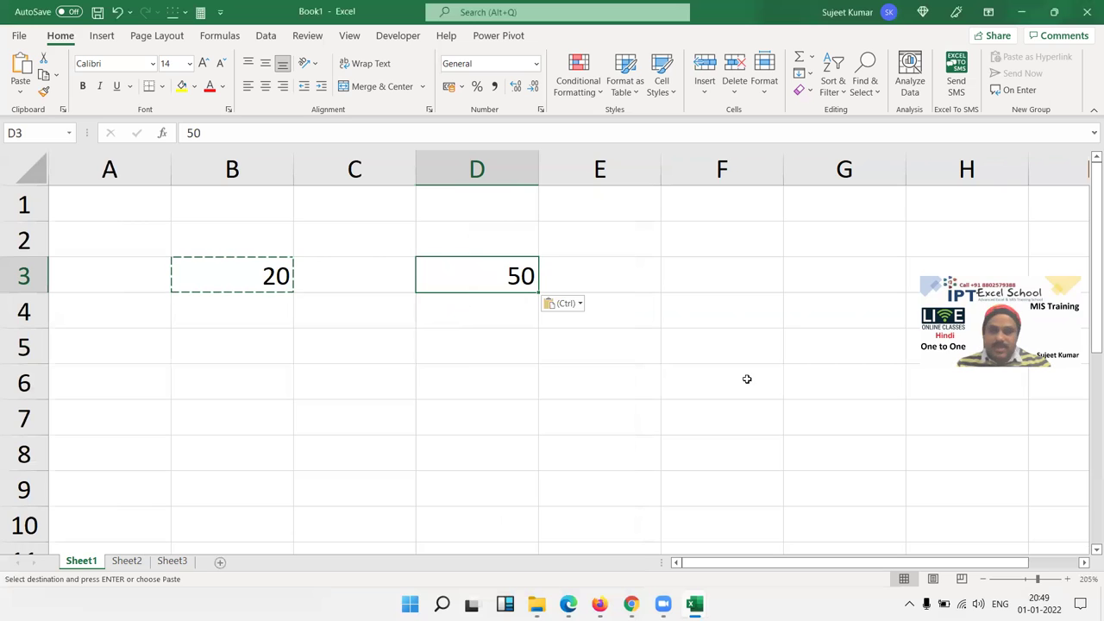
Paste Special Divide the copied 20 into D3 (giving 2.5), then undo back to 50
right_click(484, 289)
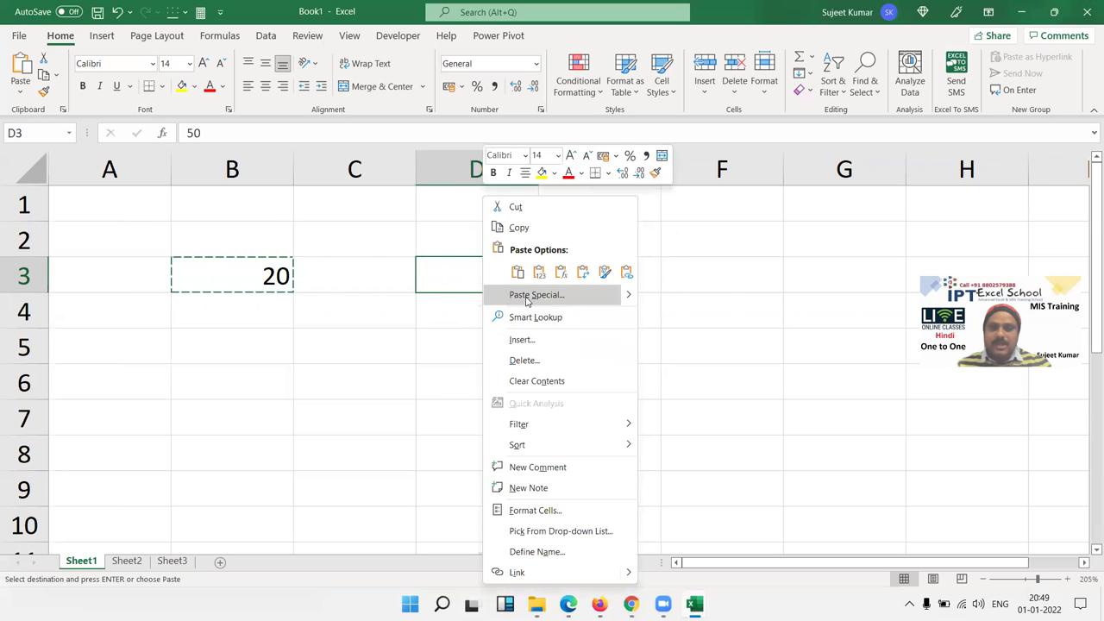
click(527, 297)
click(538, 331)
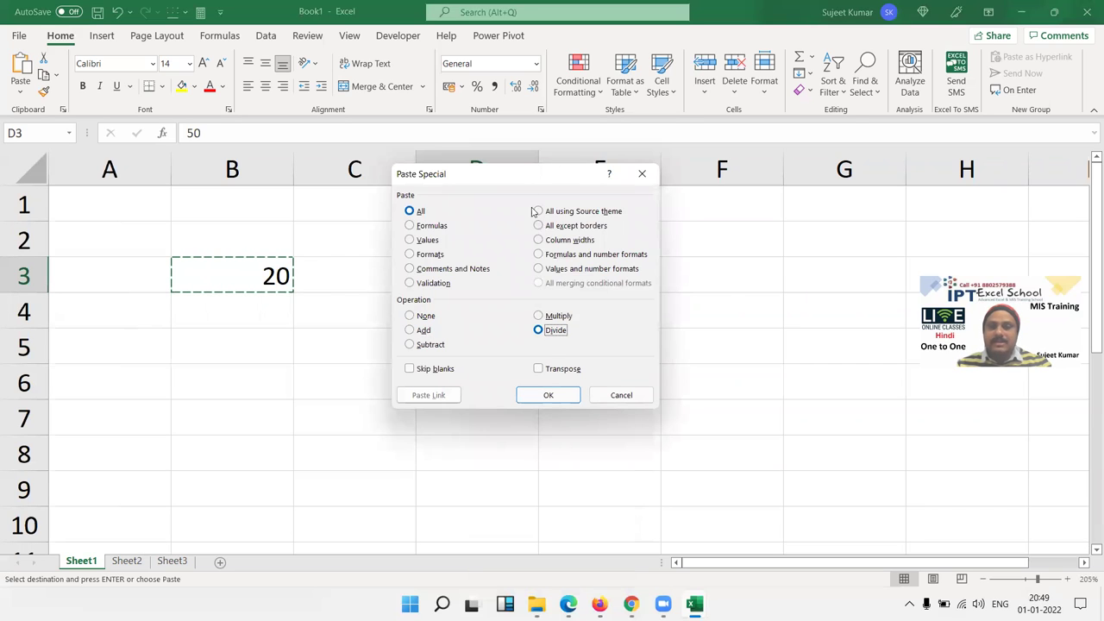
drag(512, 182, 689, 164)
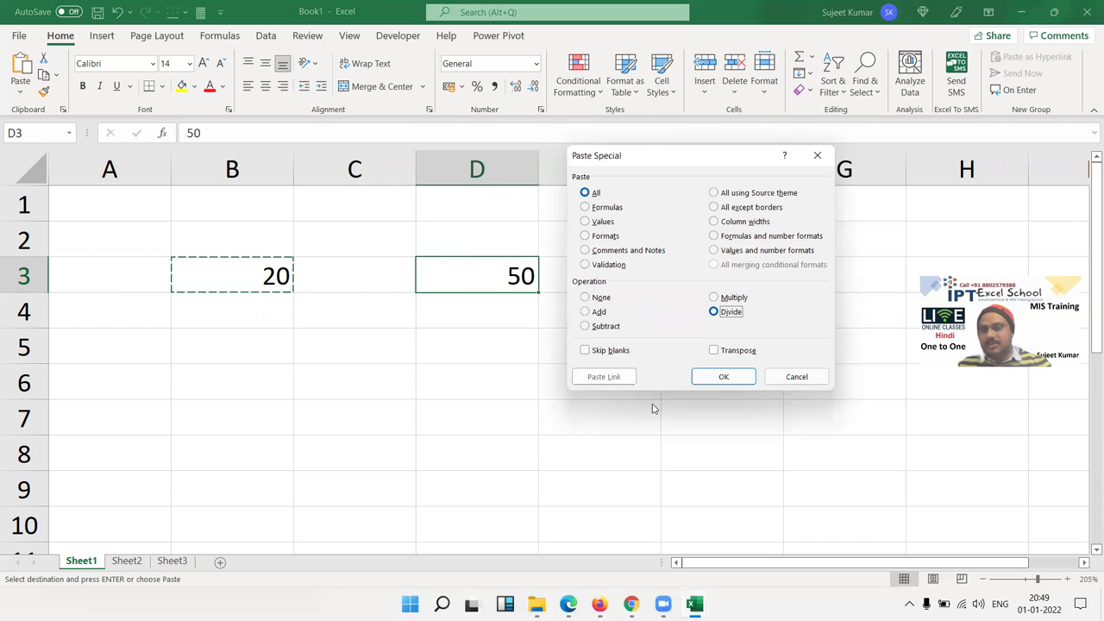
click(703, 377)
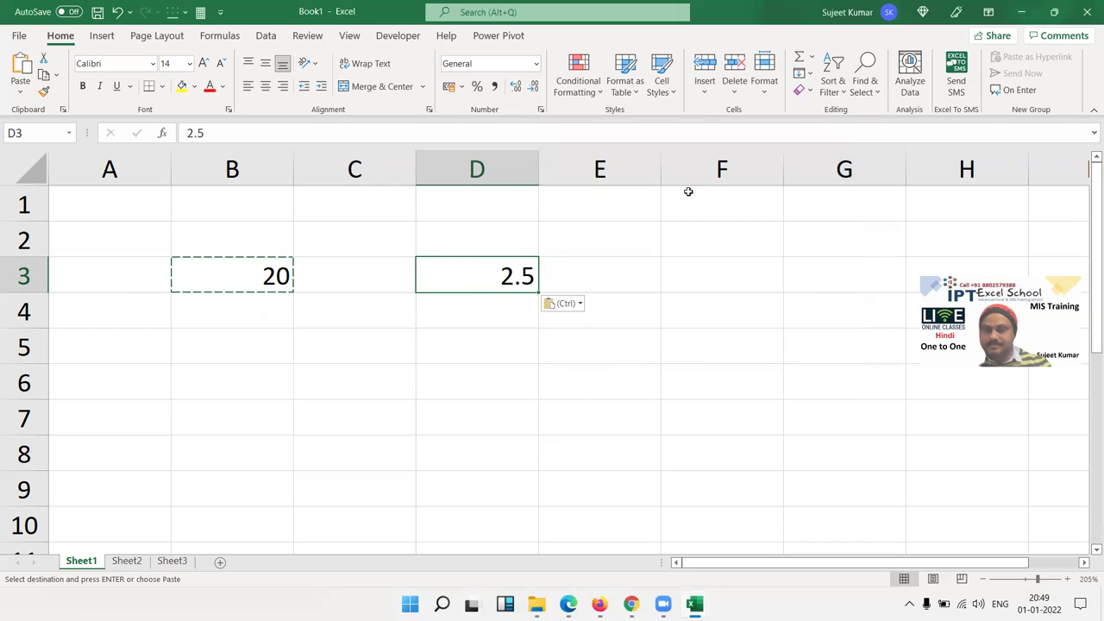
right_click(527, 265)
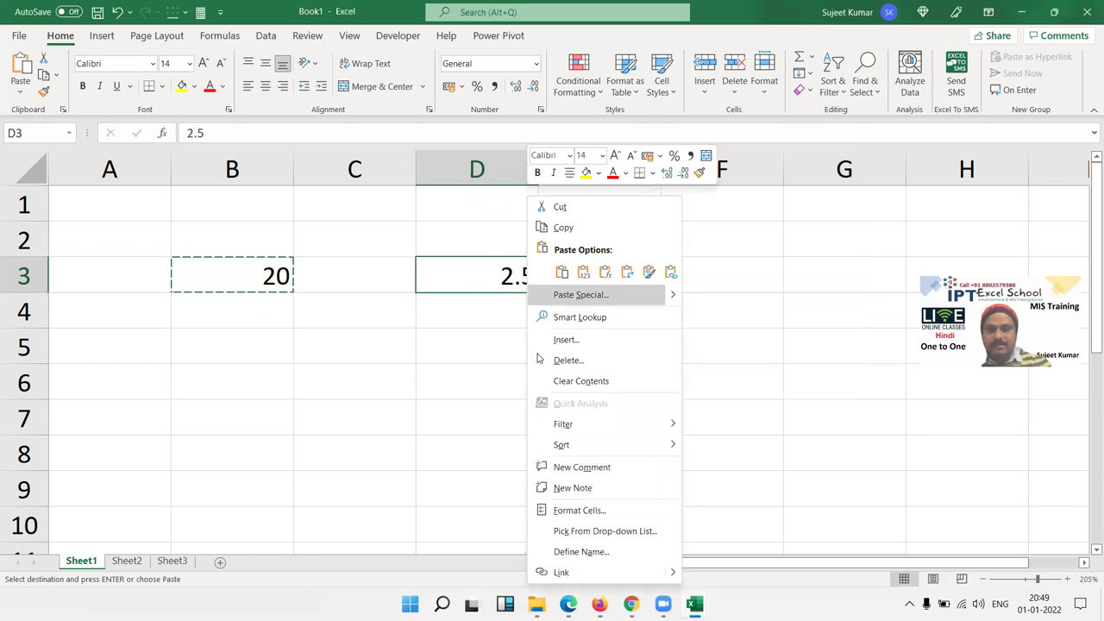
key(Escape)
key(ctrl+z)
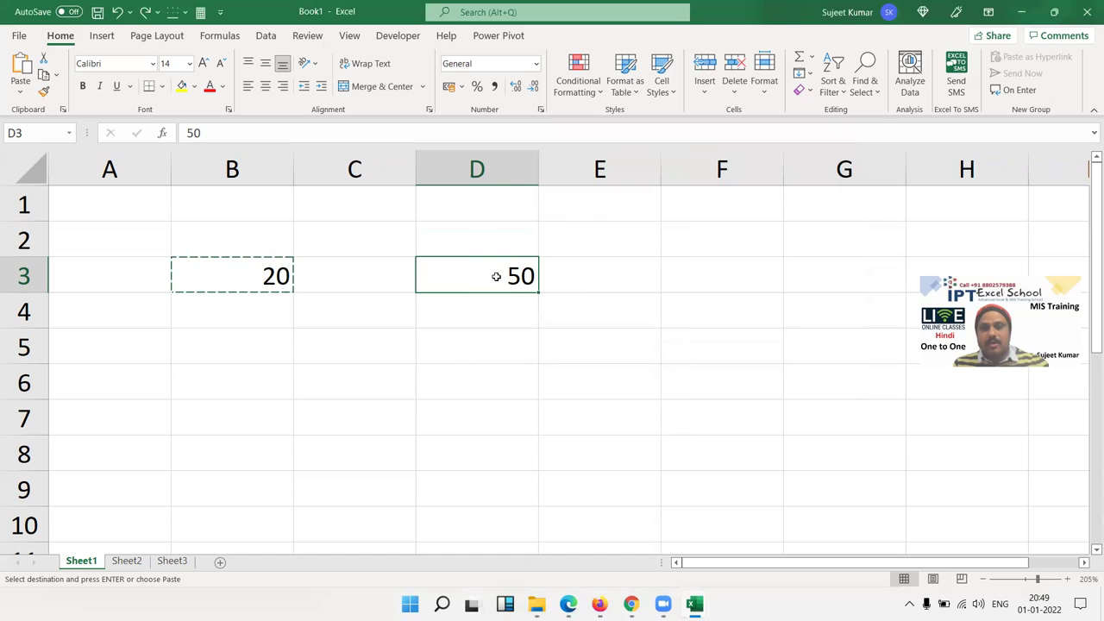
Paste Special Multiply the copied 20 into D3 so it shows 1000
right_click(496, 276)
click(543, 294)
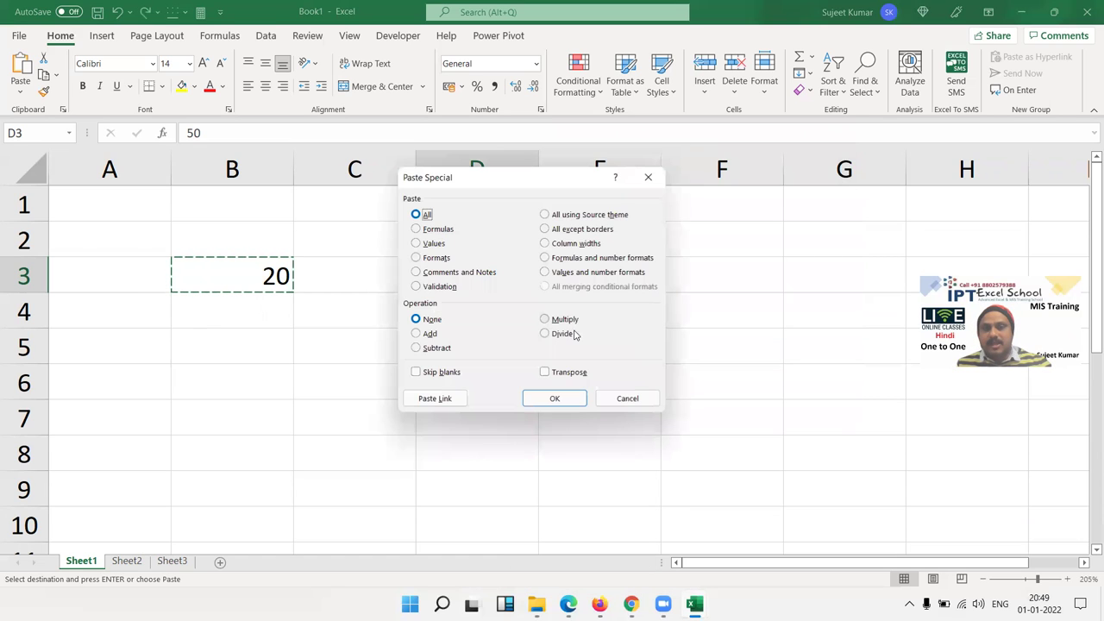
click(562, 320)
click(550, 400)
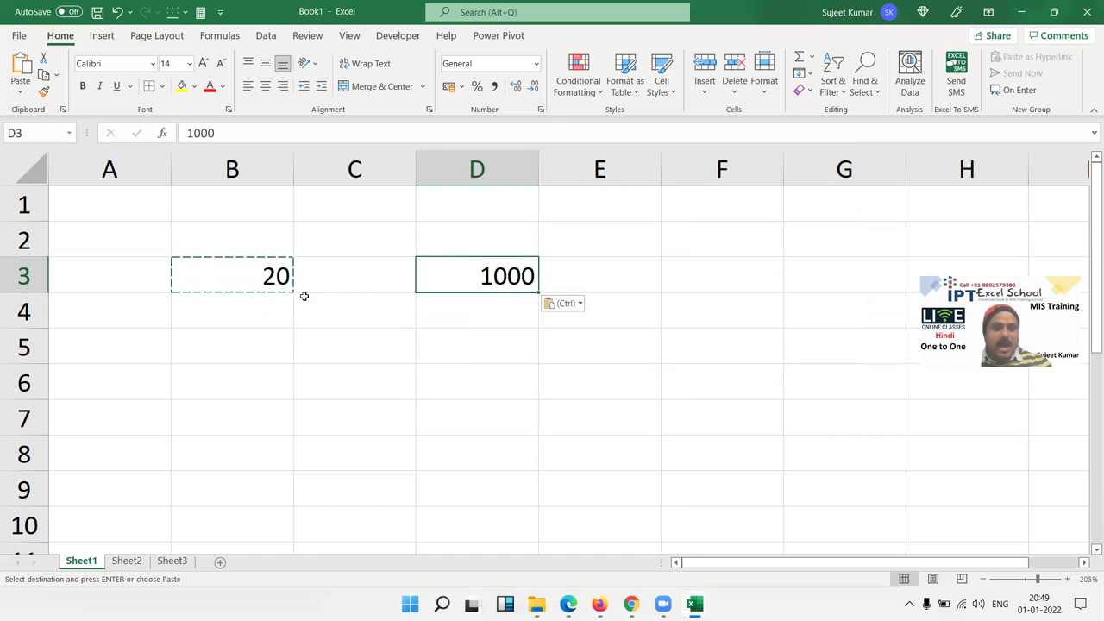
right_click(427, 314)
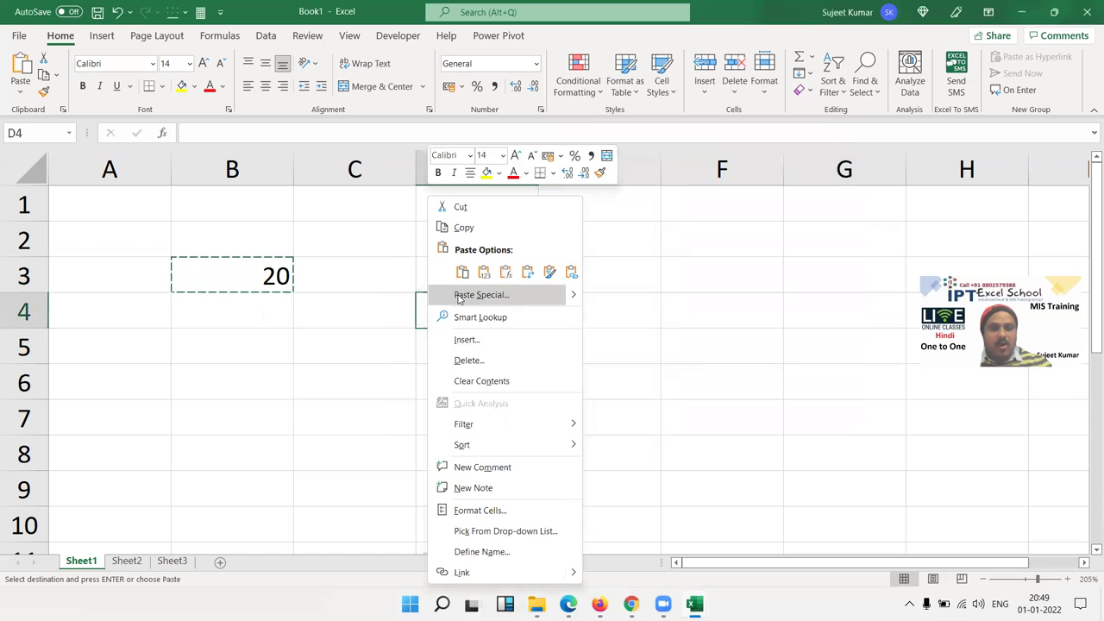
click(482, 295)
drag(405, 187, 691, 165)
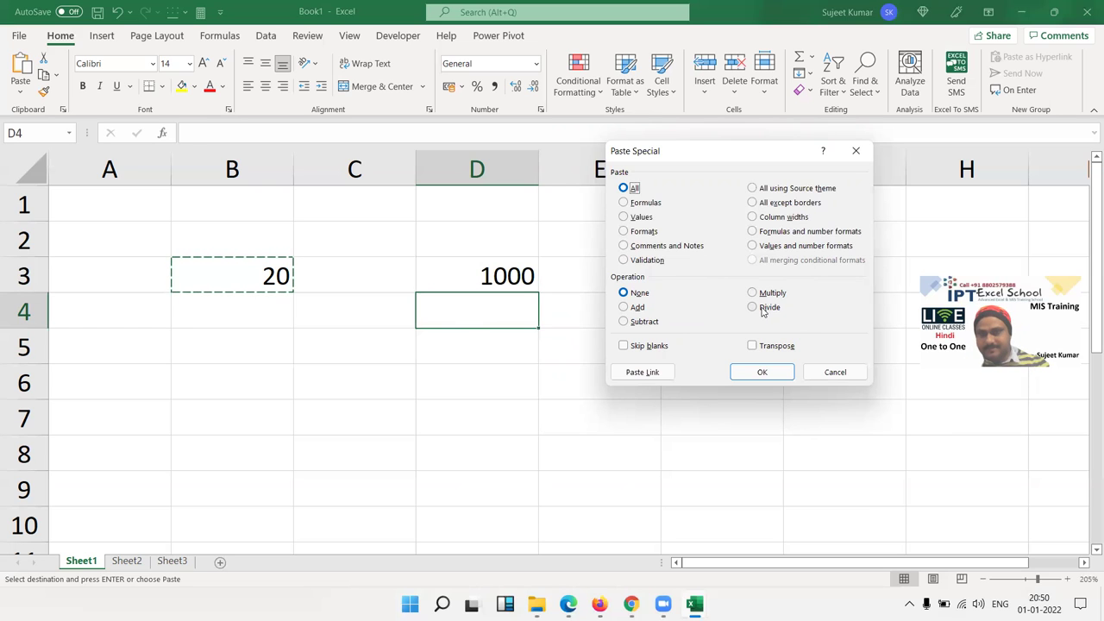
key(Escape)
On Sheet2, enter 20% in A1
click(123, 562)
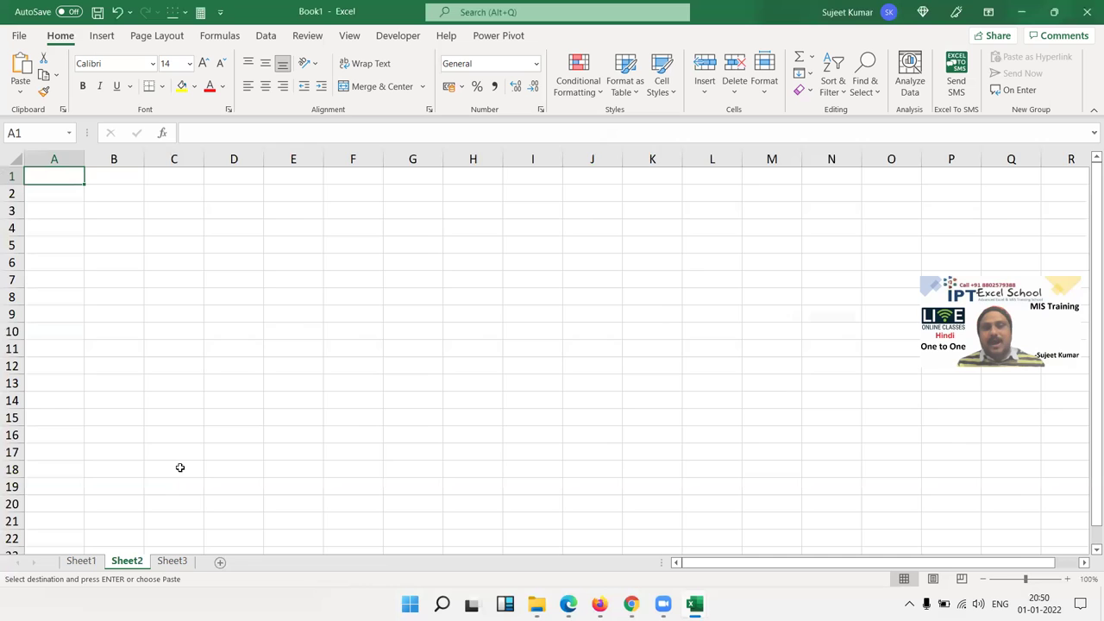
scroll(180, 468, up, 2)
scroll(179, 468, up, 2)
scroll(179, 467, up, 3)
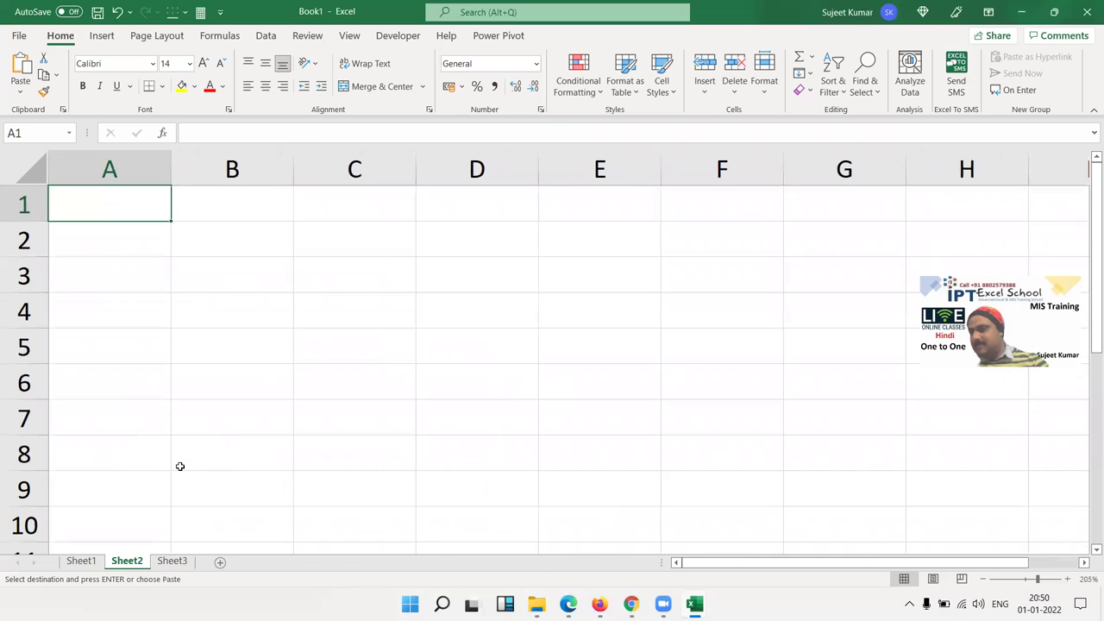
click(224, 300)
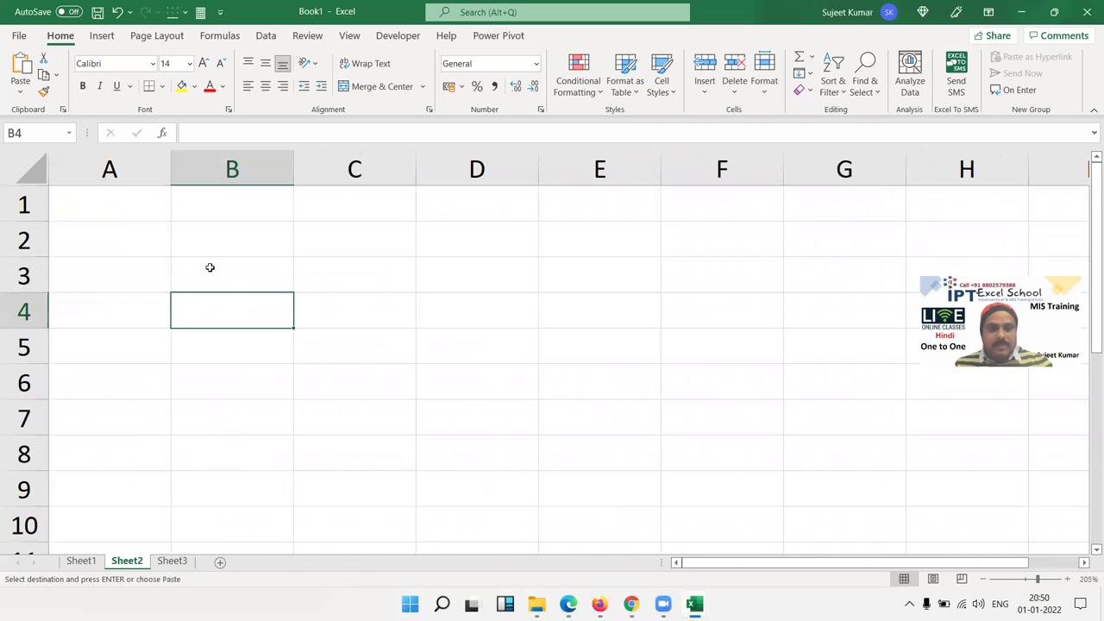
click(155, 207)
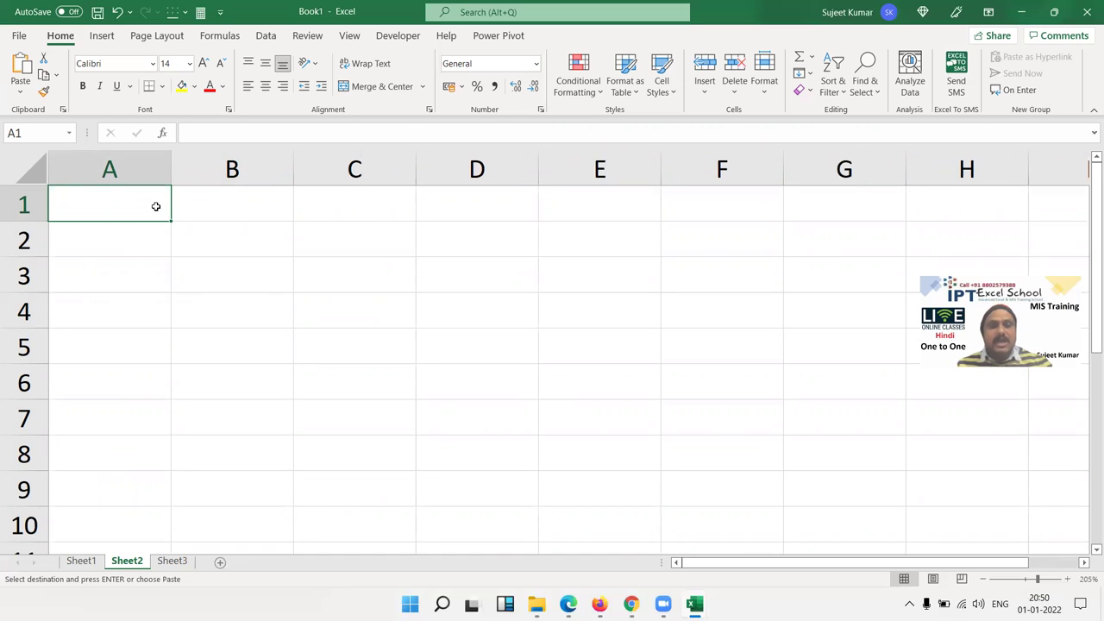
scroll(156, 226, up, 1)
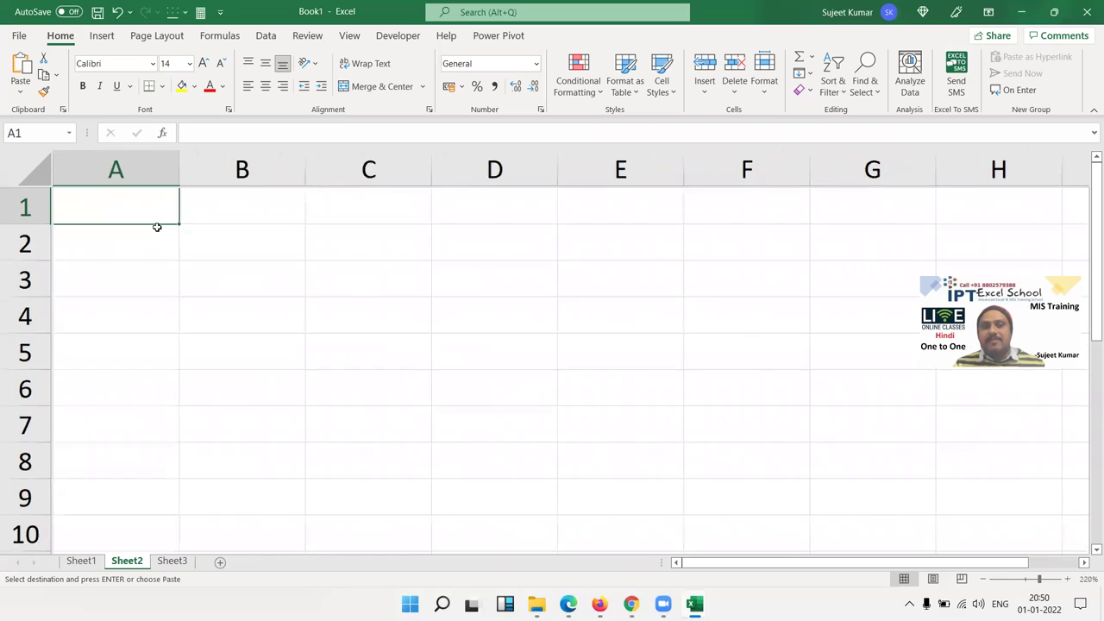
scroll(156, 226, up, 1)
text(20)
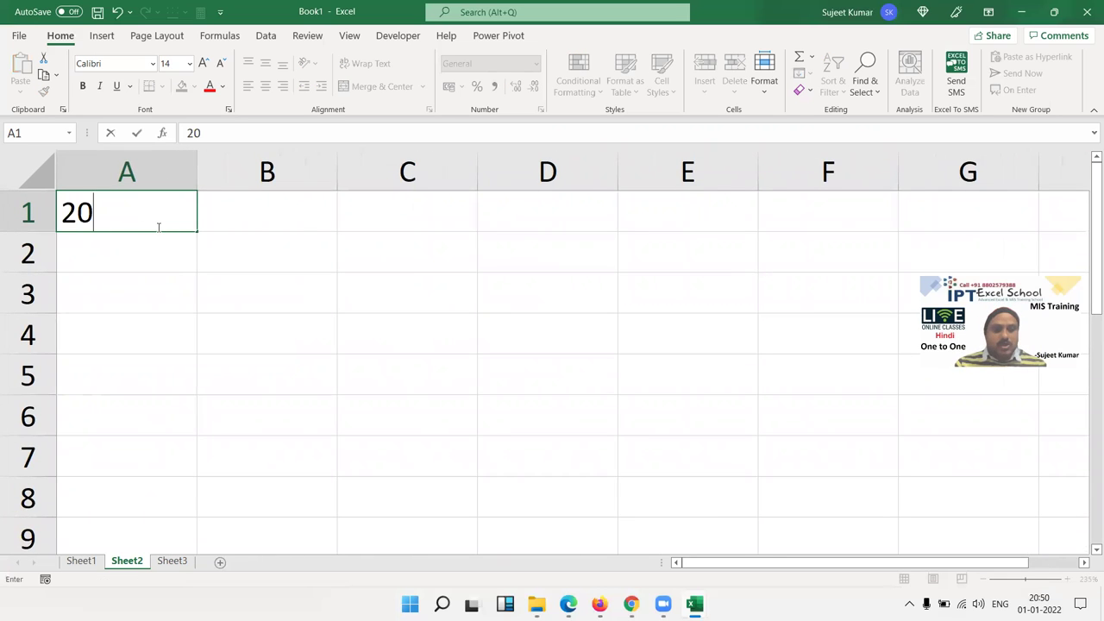
text(%)
key(Return)
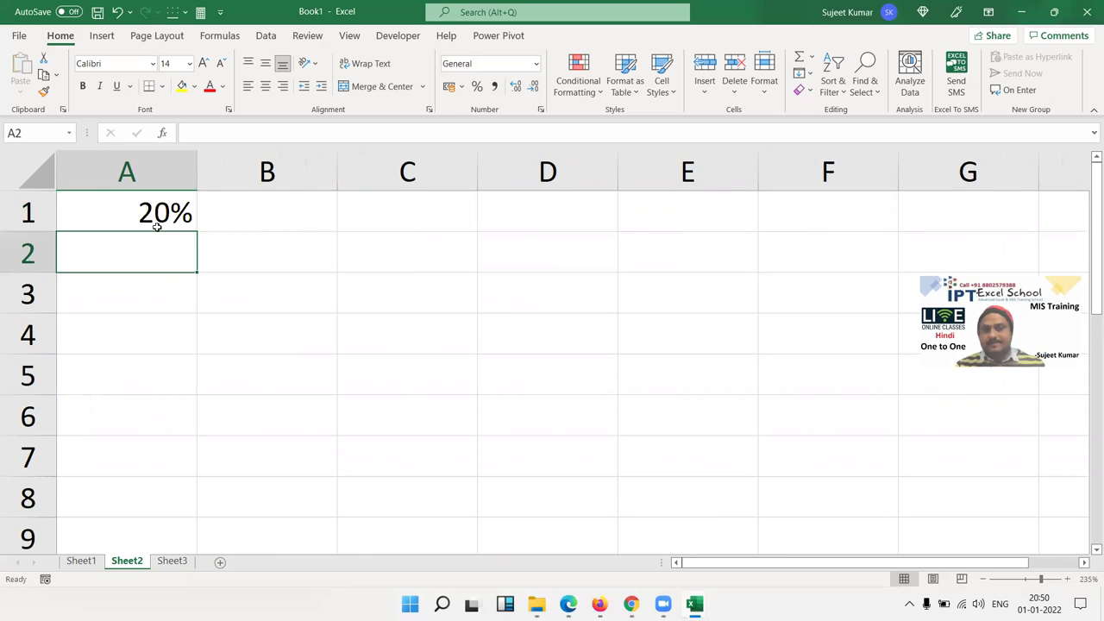
Enter 20 in B1 formatted with Percent Style as 2000%, and add the note 1=100% in B2
key(Up)
key(Right)
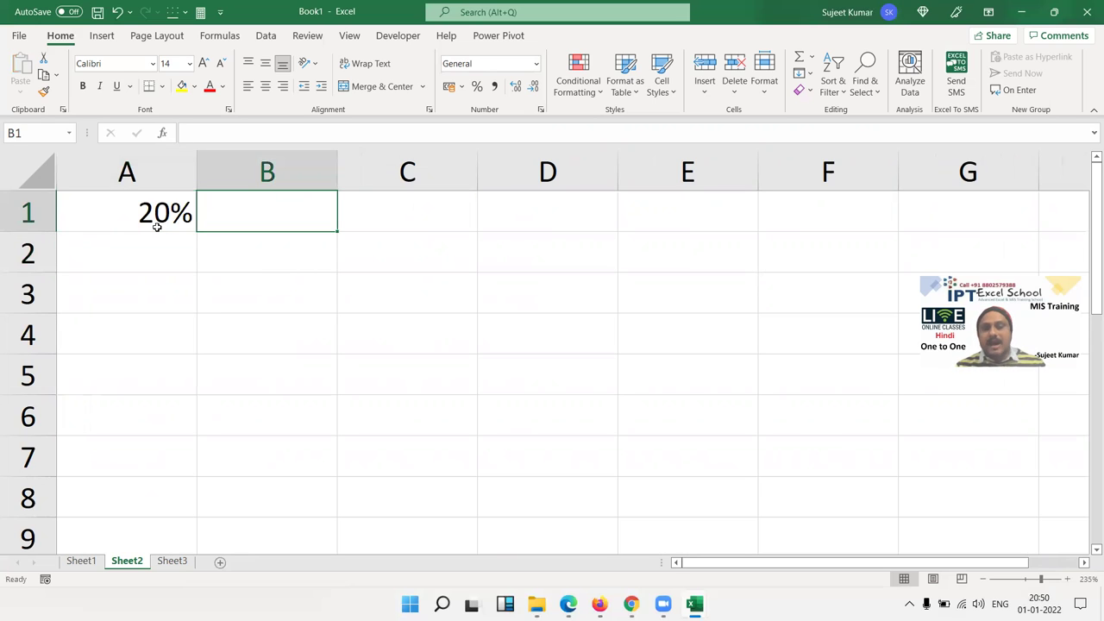
text(20)
key(Return)
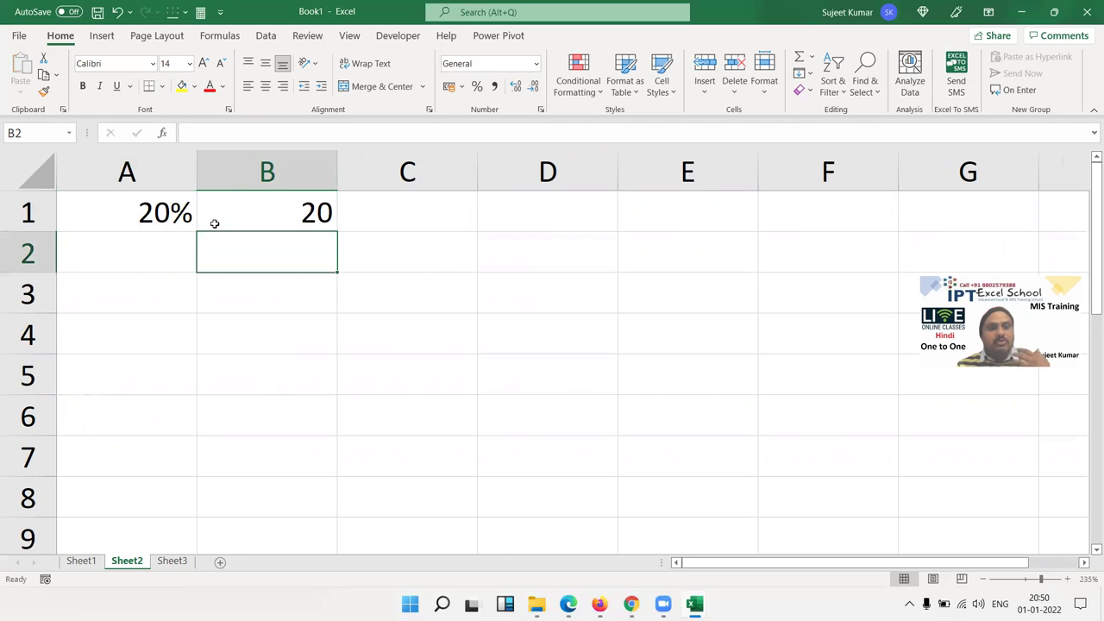
click(247, 216)
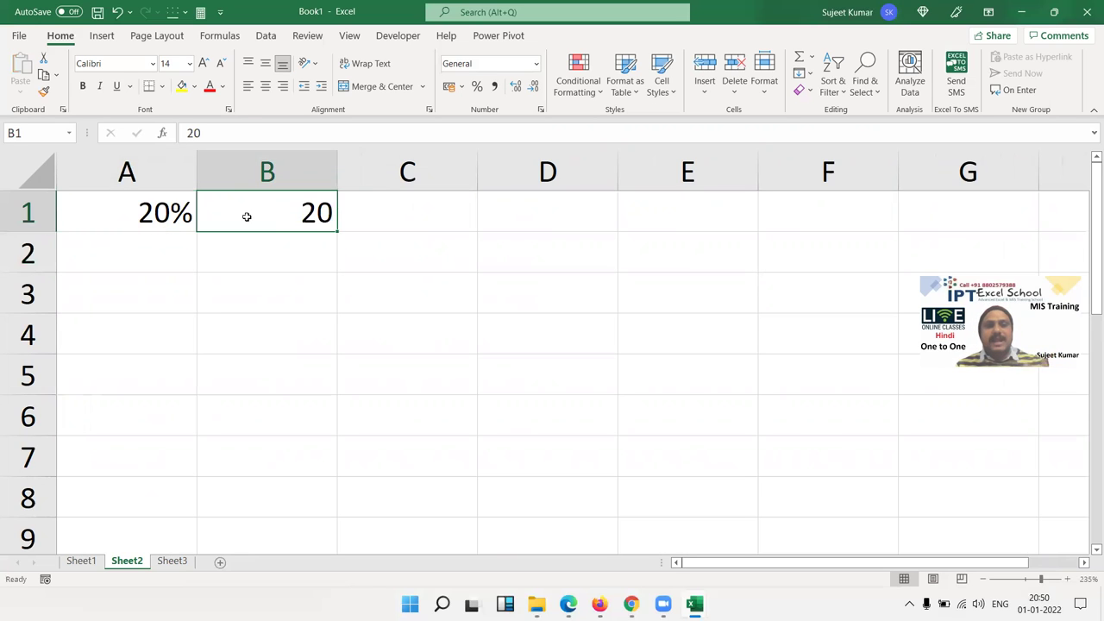
click(476, 89)
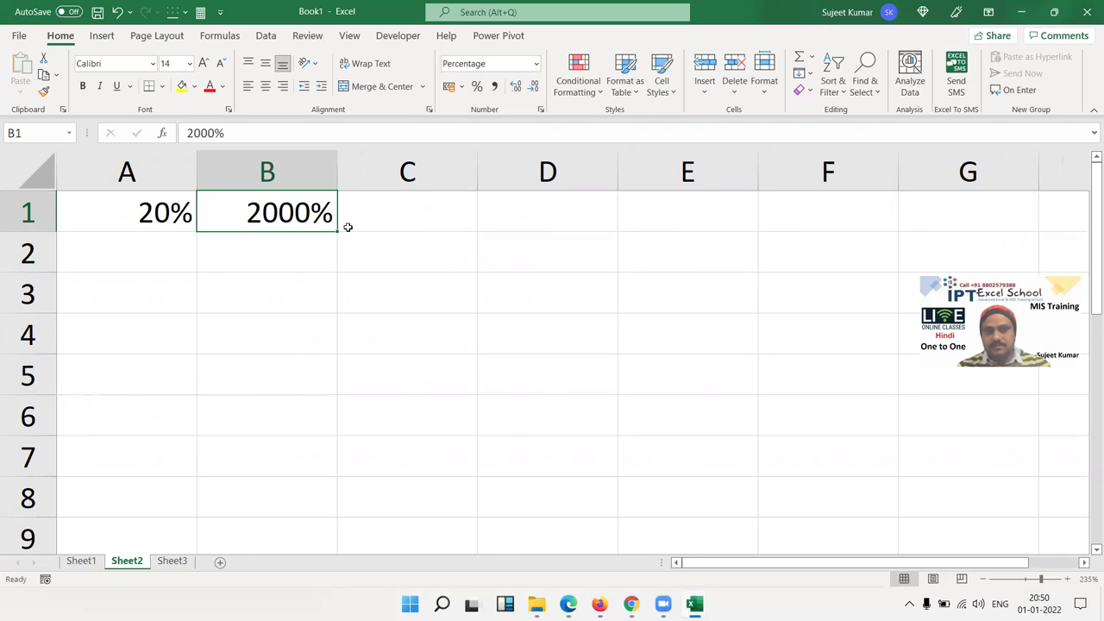
key(Return)
text(1=100)
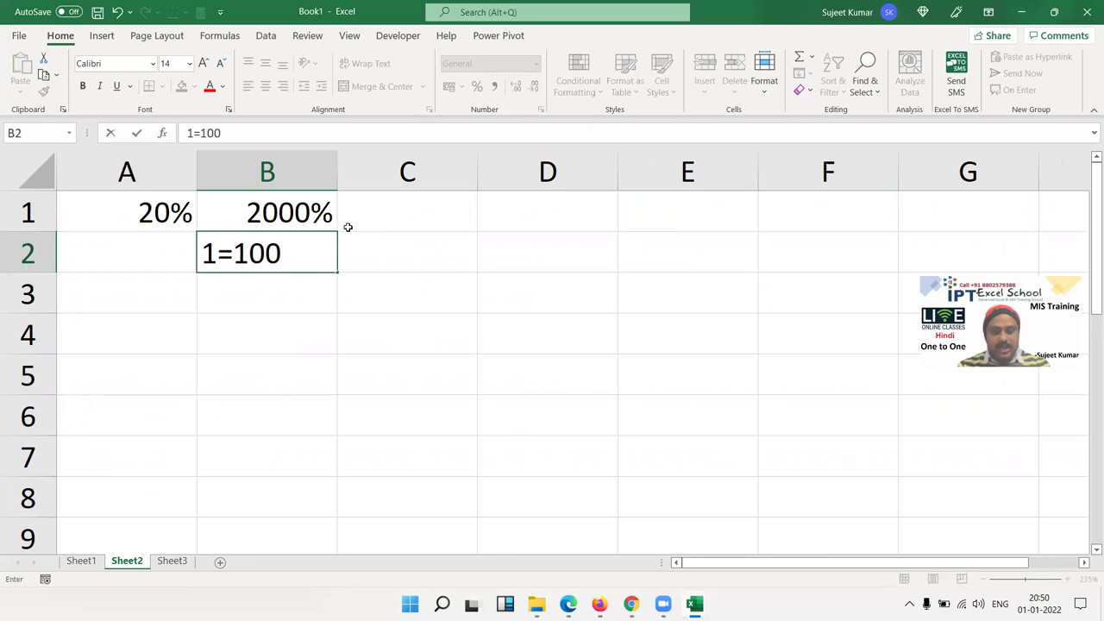
text(%)
key(Return)
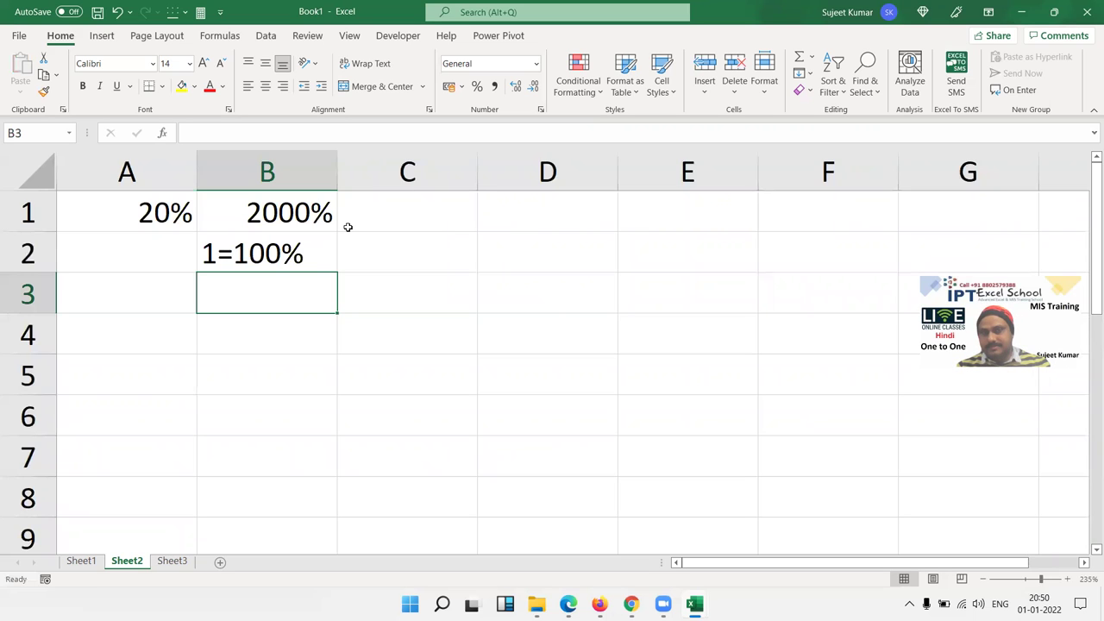
key(Up)
key(Up)
Enter 0.20% in C1 and check its stored value
key(Down)
click(348, 227)
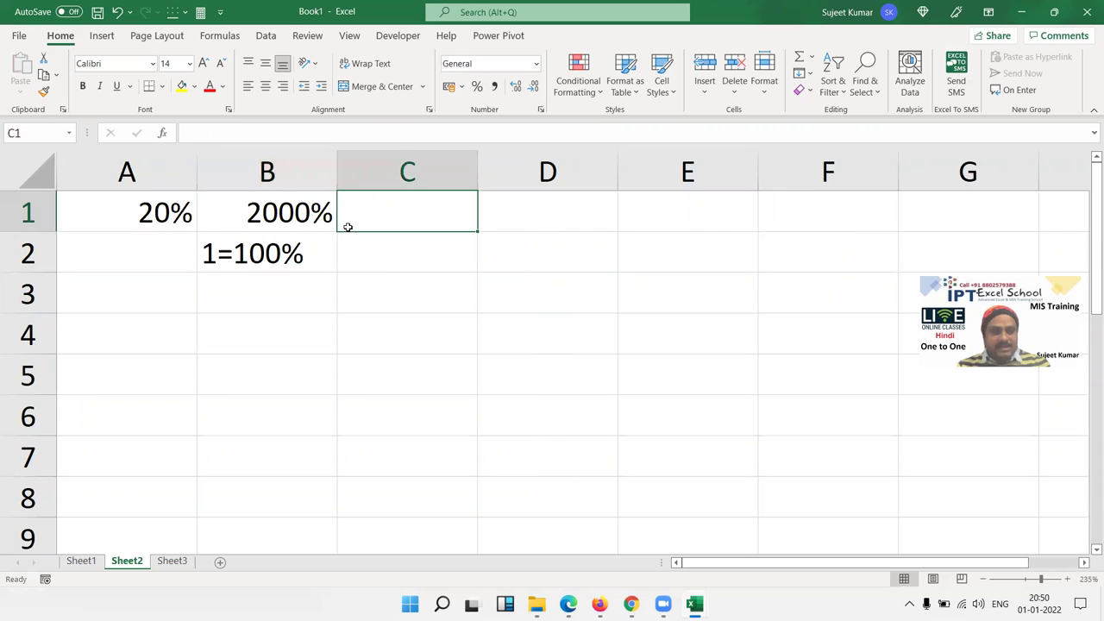
text(0.20)
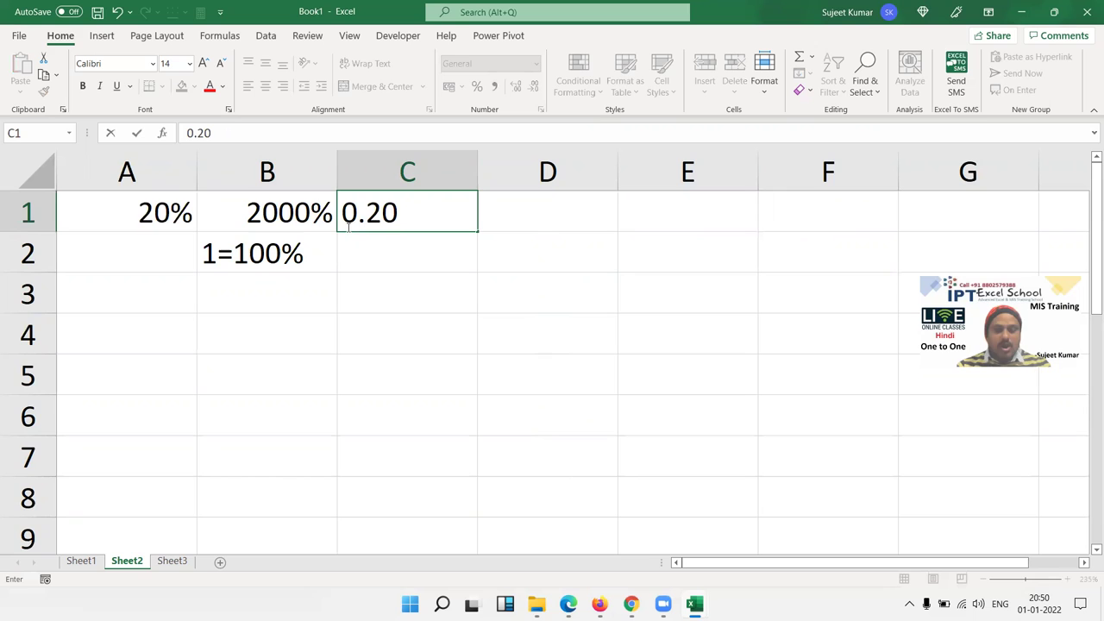
text(%)
click(347, 227)
key(Return)
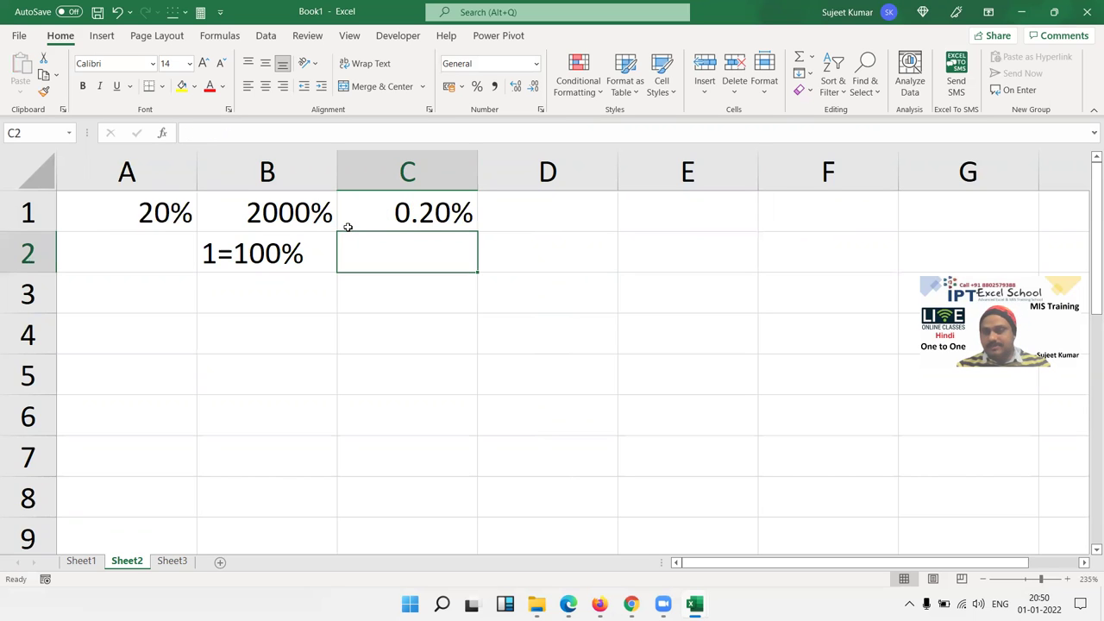
click(348, 227)
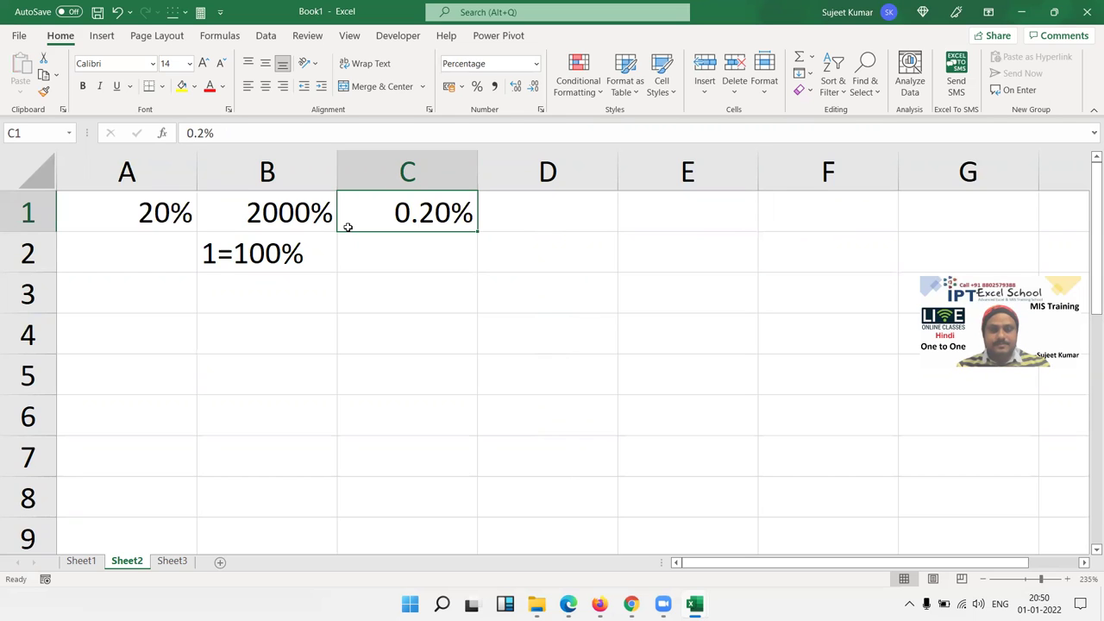
key(Return)
click(348, 227)
key(Return)
click(348, 227)
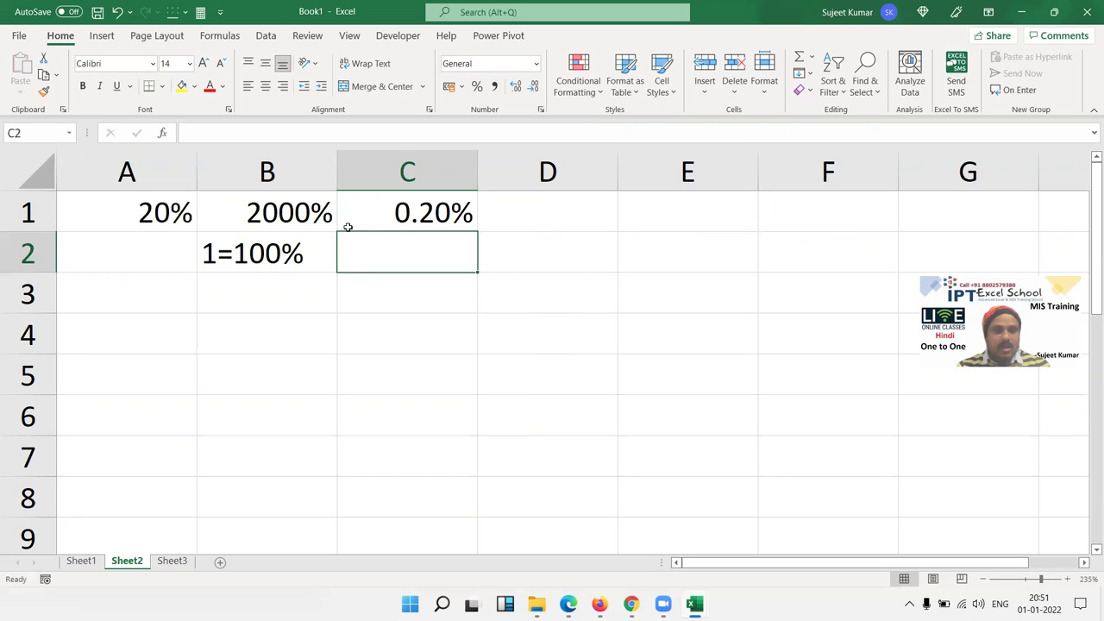
key(Down)
key(Down)
key(Left)
key(Left)
key(Up)
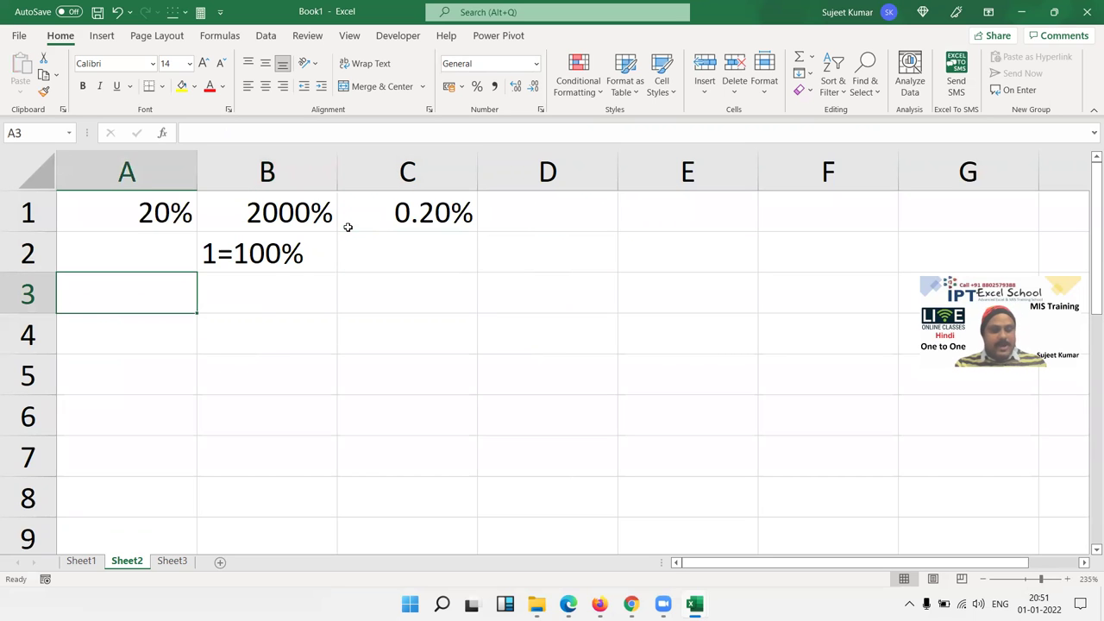
Label A3 with % and enter =RANDBETWEEN(10,90) in A4
text(%)
key(Return)
text(=)
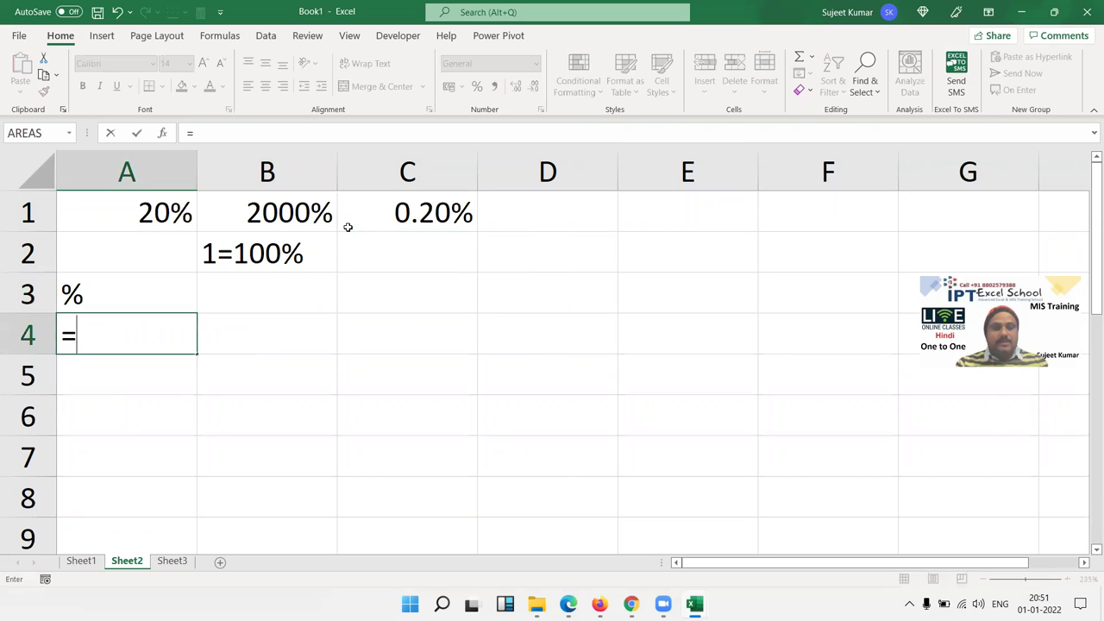
text(RA)
key(Down)
key(Down)
key(Down)
key(Tab)
text(10)
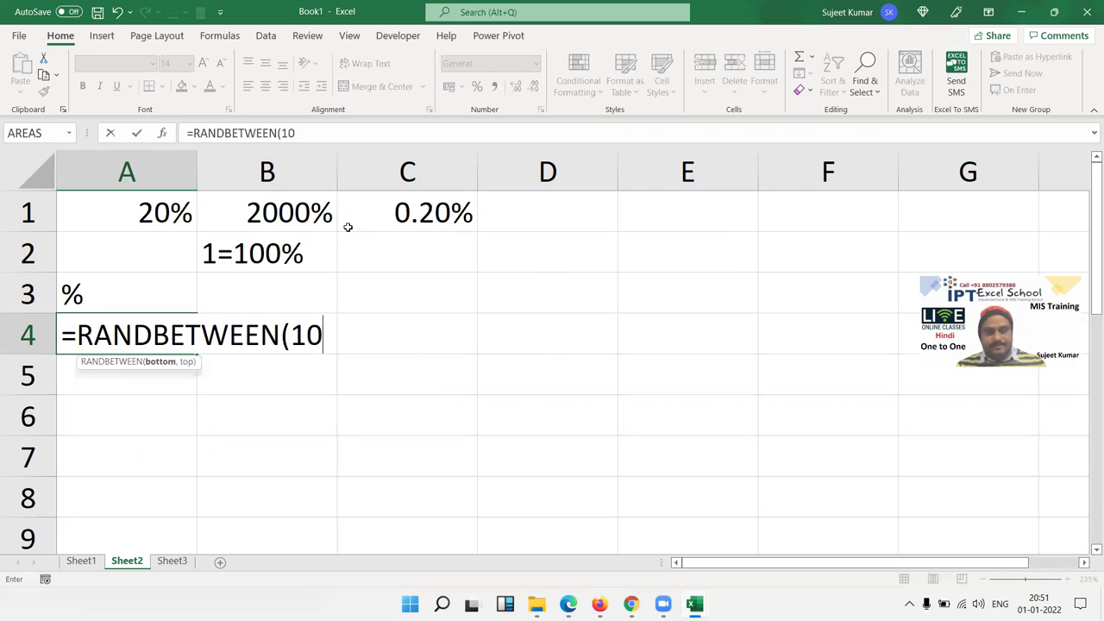
text(,90)
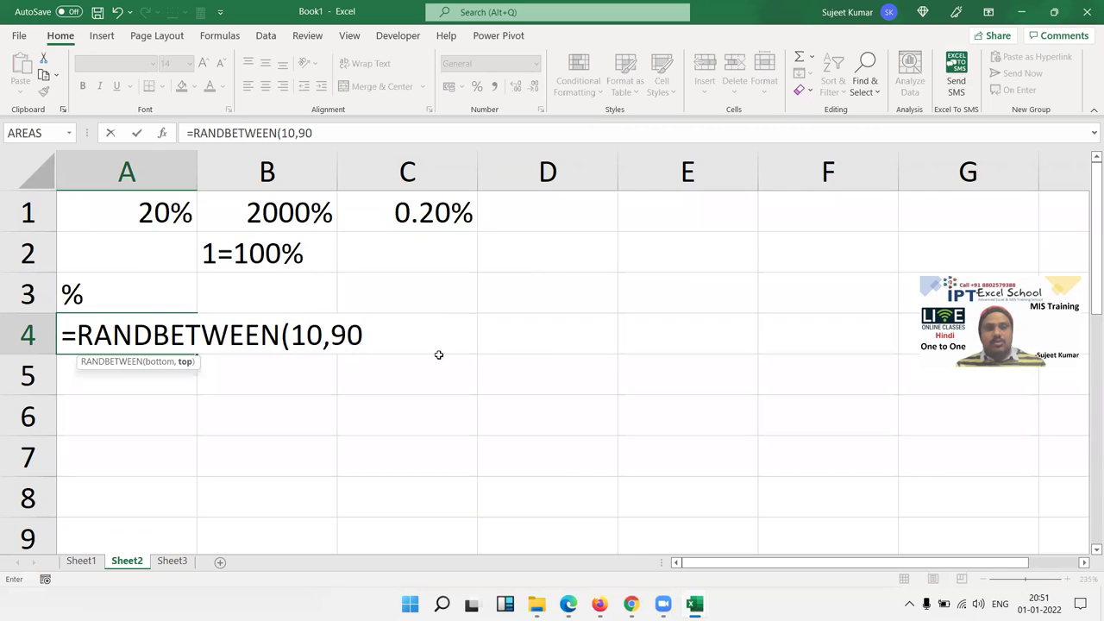
click(429, 383)
Fill the formula across A4:E8 and paste the block back as fixed values
drag(160, 334, 731, 484)
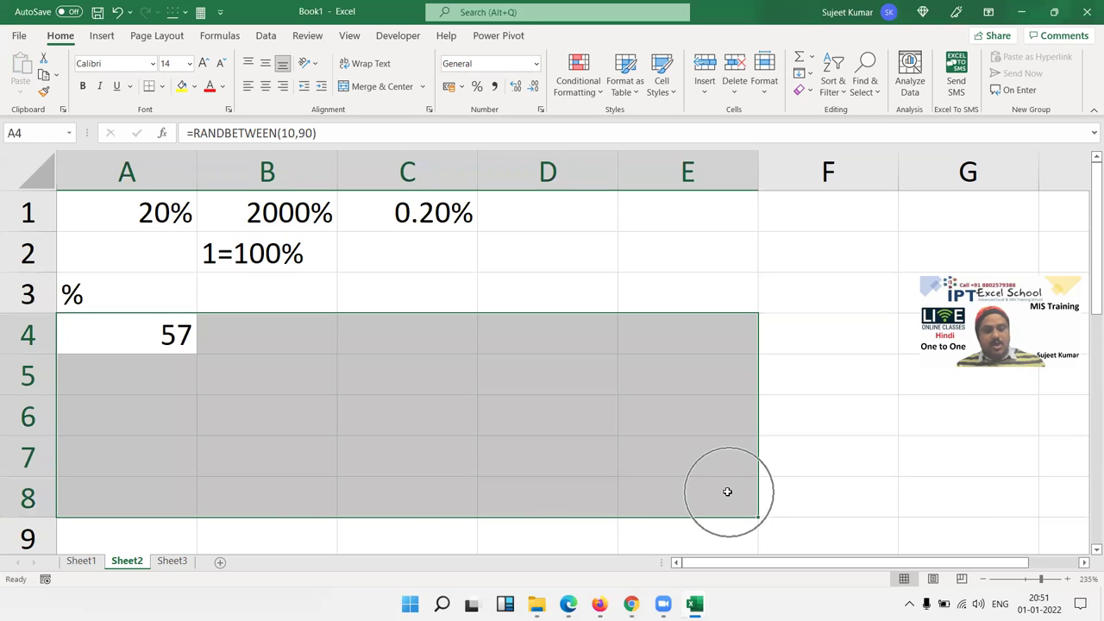
key(ctrl+r)
key(ctrl+r)
key(ctrl+d)
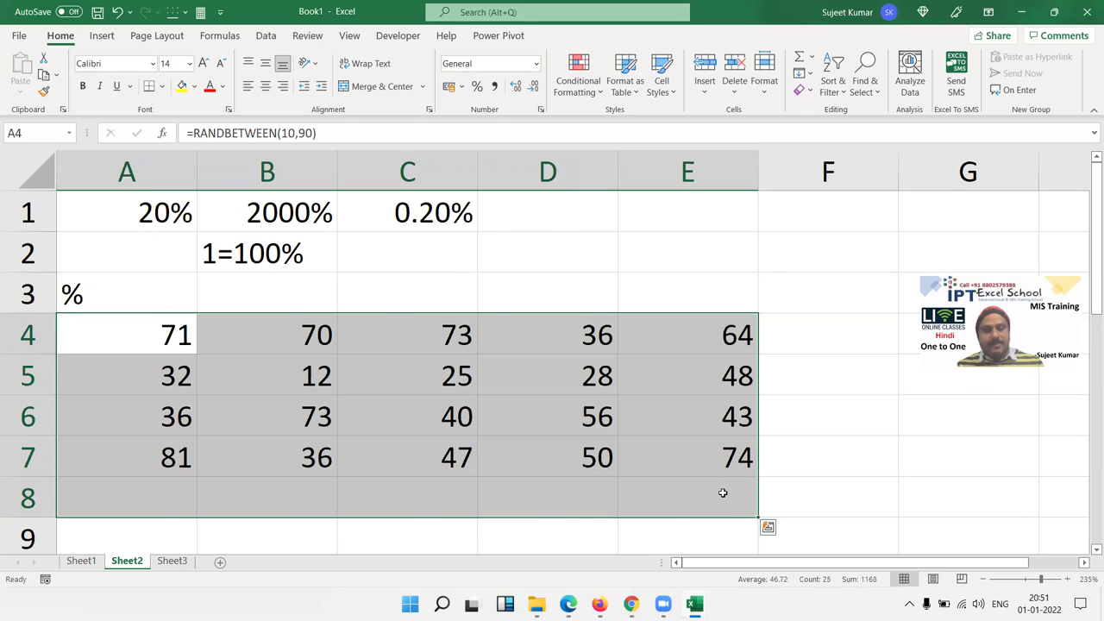
key(ctrl+c)
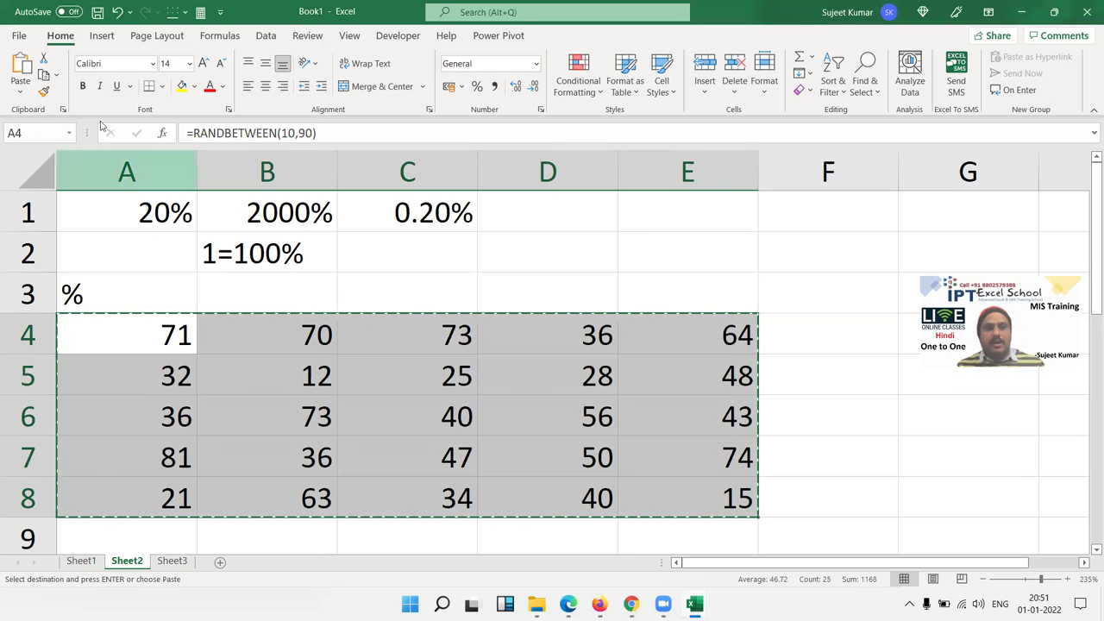
click(22, 95)
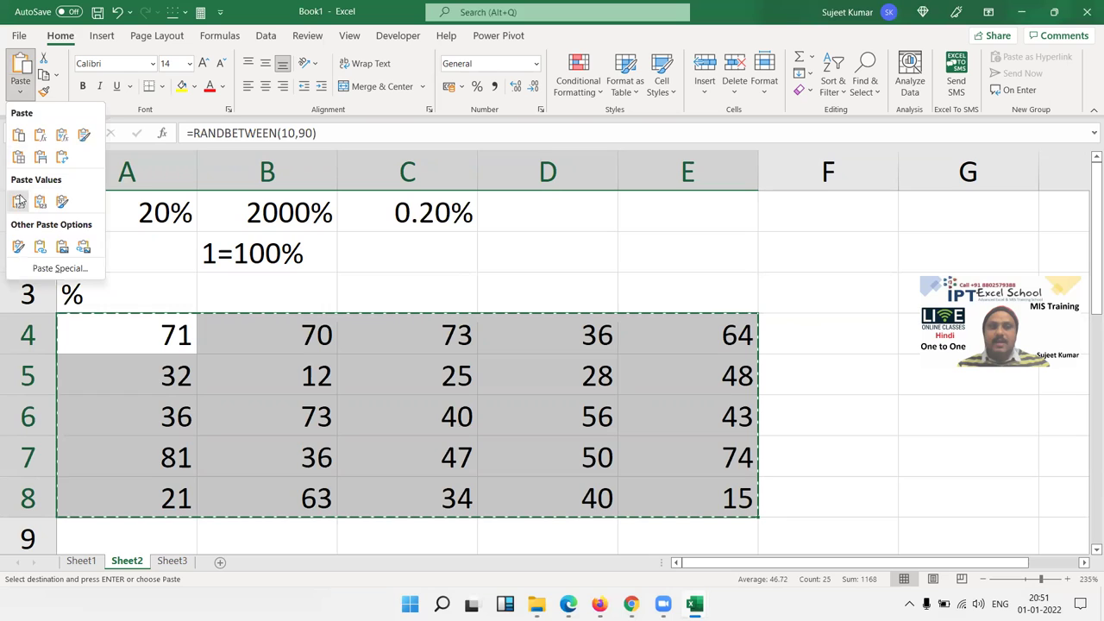
click(15, 195)
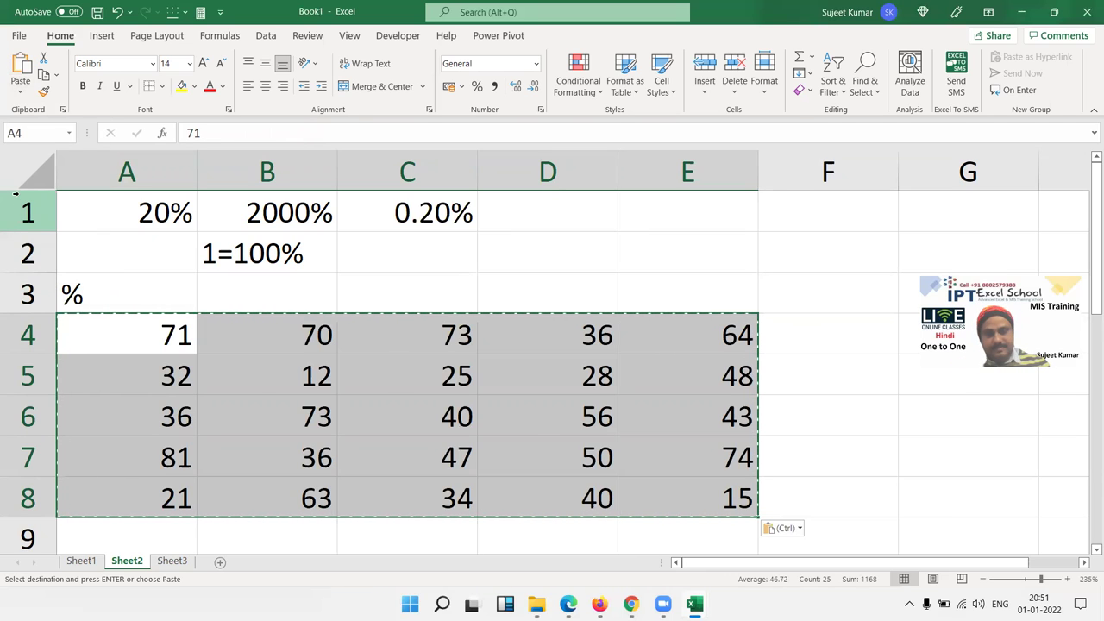
mouse_move(120, 333)
mouse_down()
mouse_move(737, 524)
mouse_move(734, 505)
mouse_up()
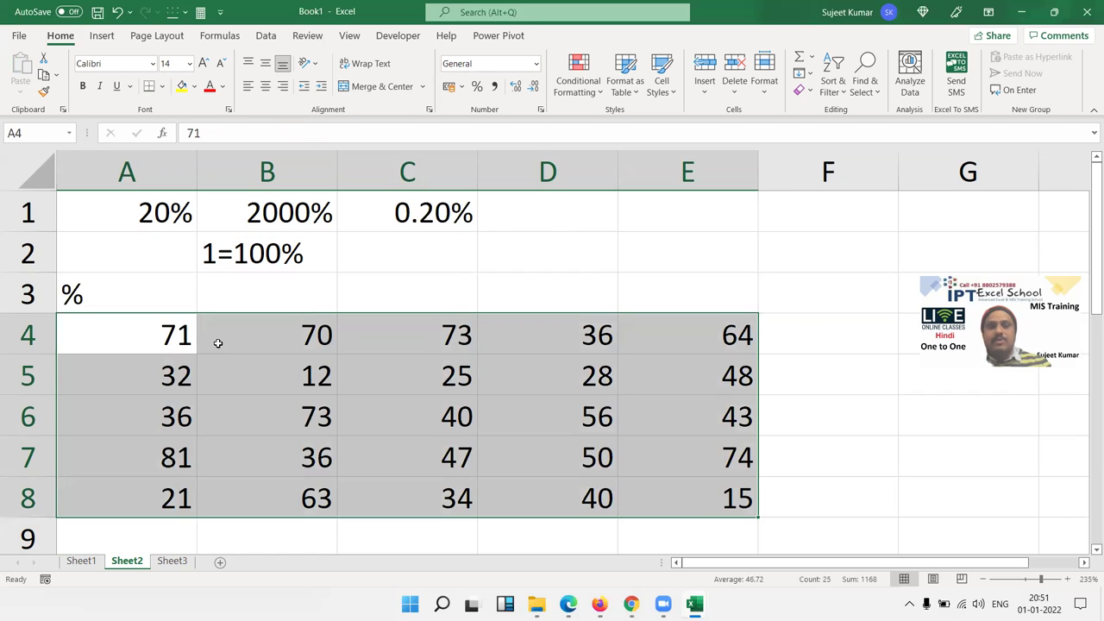
click(182, 330)
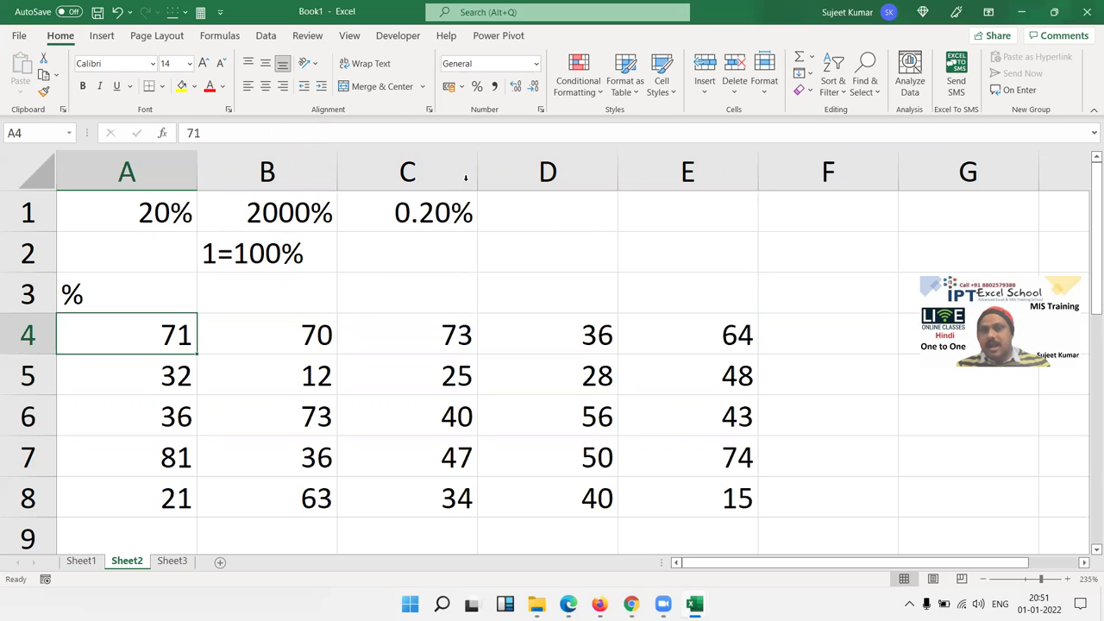
click(477, 86)
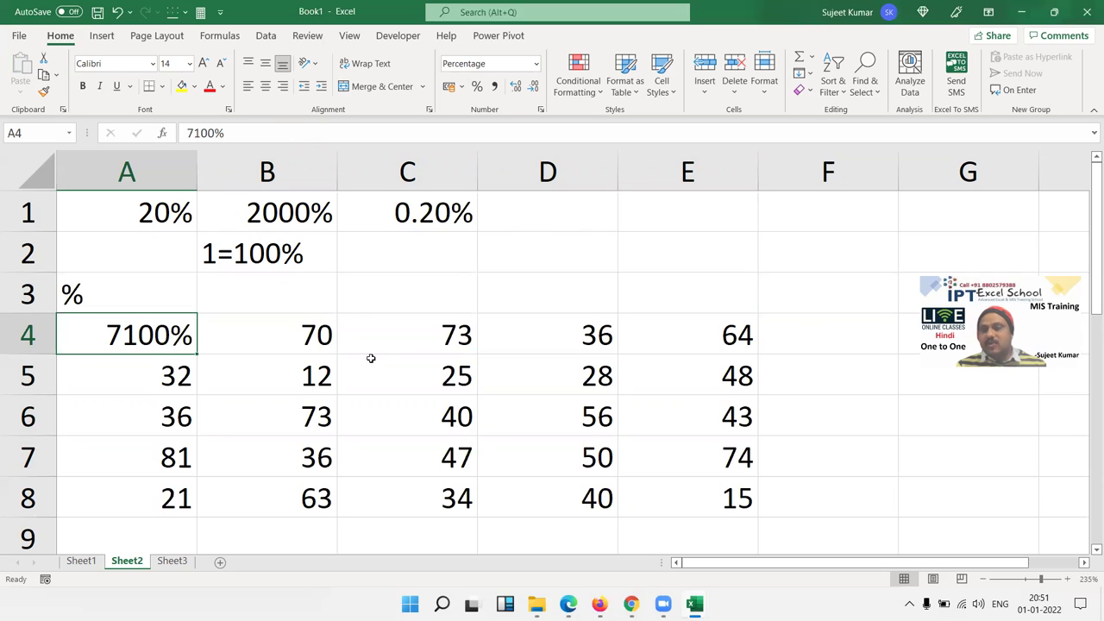
key(ctrl+z)
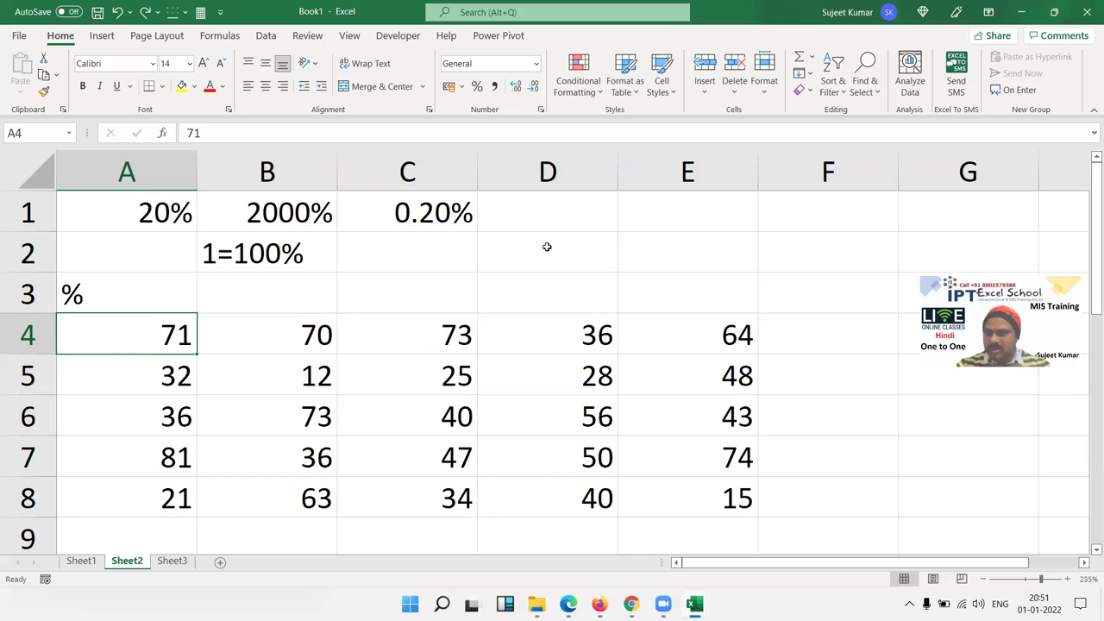
click(632, 253)
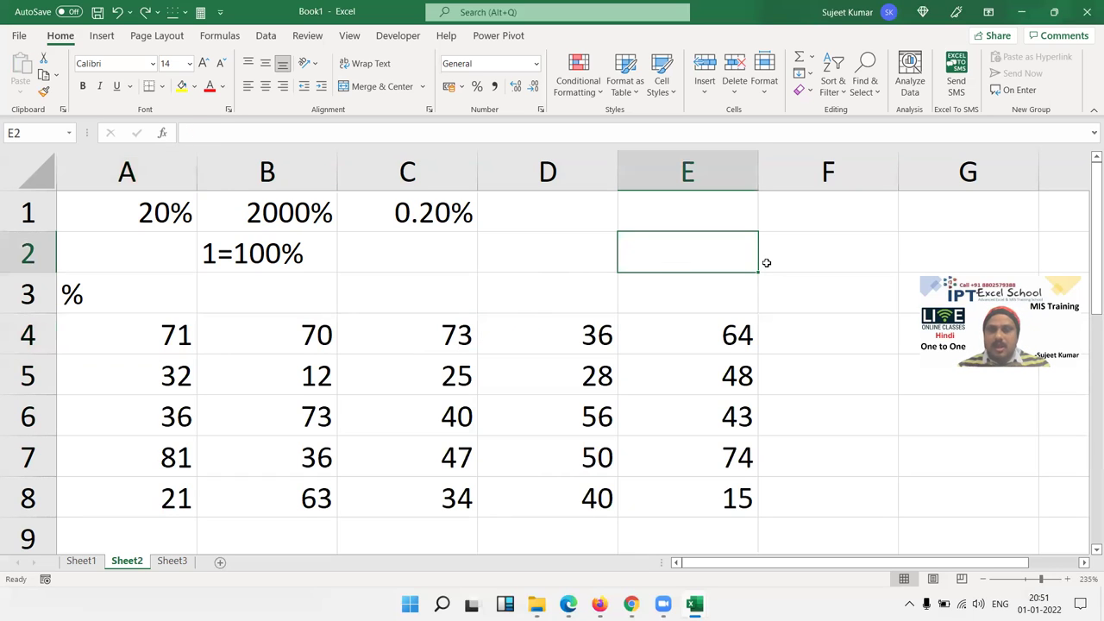
Enter 500 in D2 and 71% in E2
key(Left)
text(5)
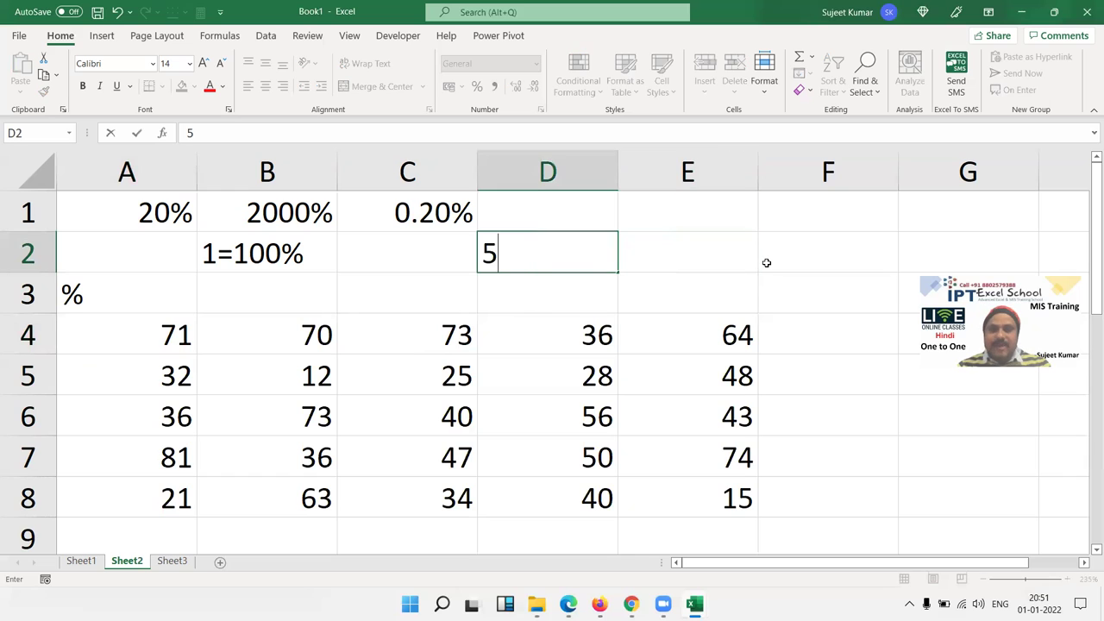
text(000)
key(BackSpace)
key(Return)
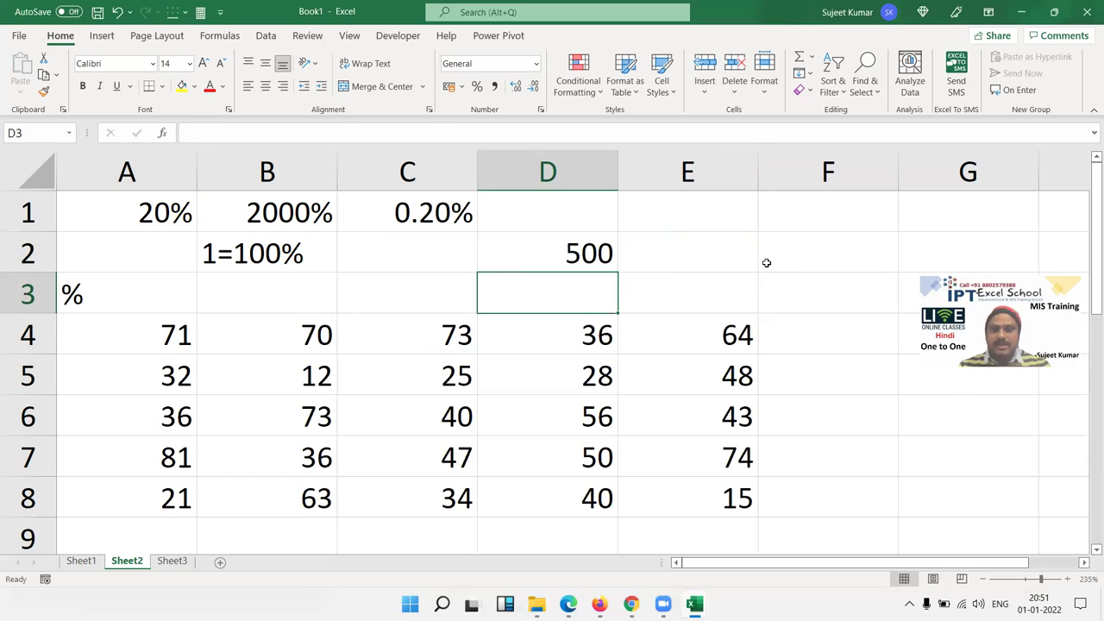
key(Up)
key(Right)
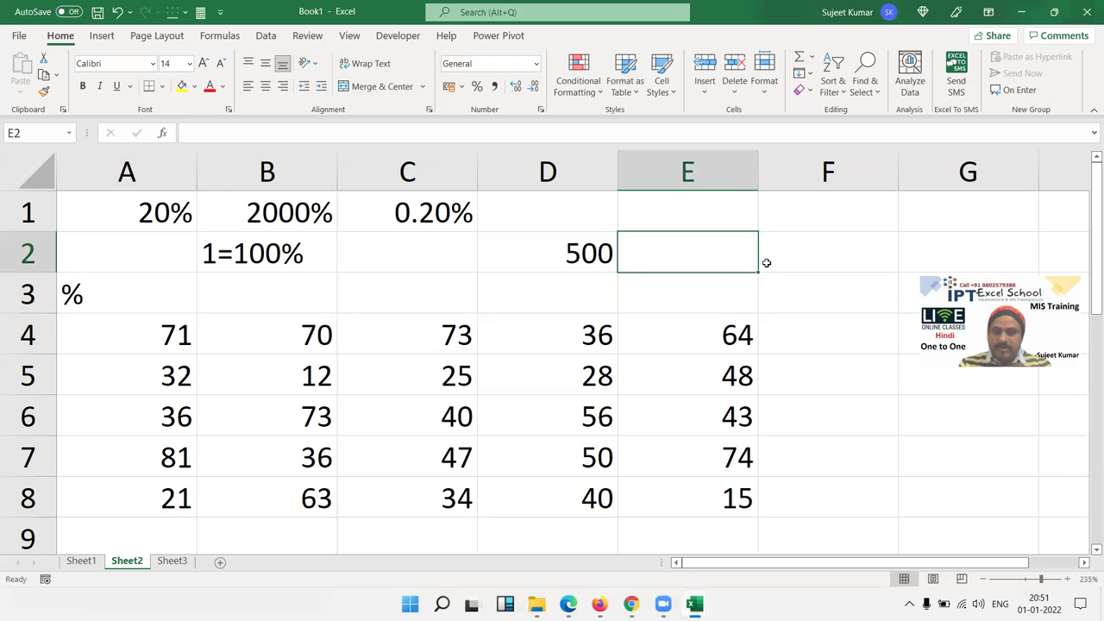
text(71%)
key(Return)
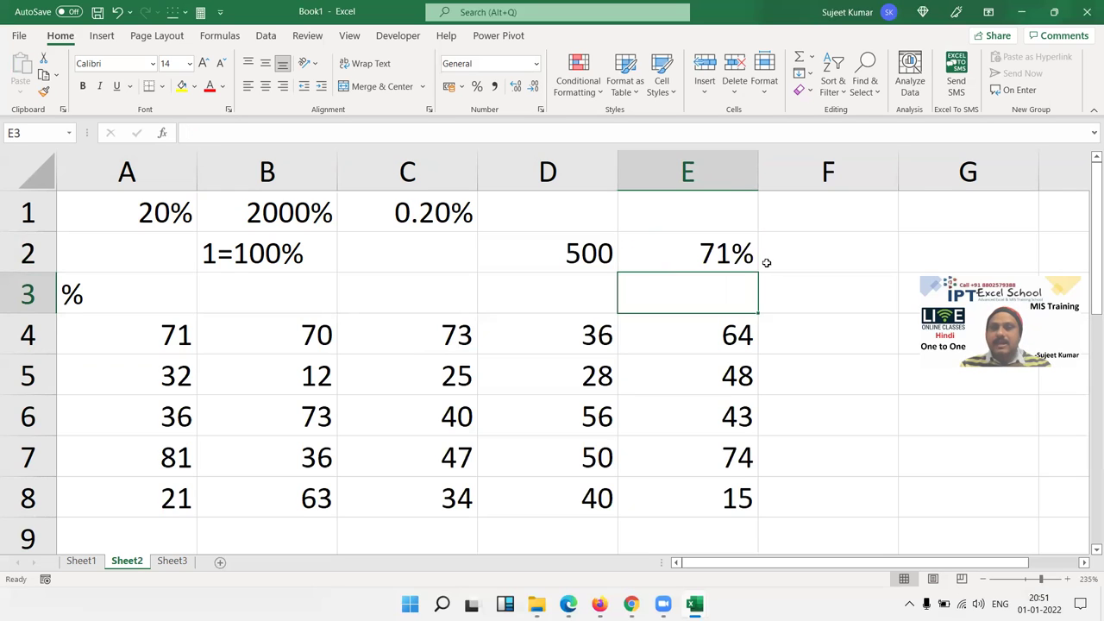
In F2, multiply D2 by E2 to get 355
click(767, 262)
text(=)
key(Left)
key(Left)
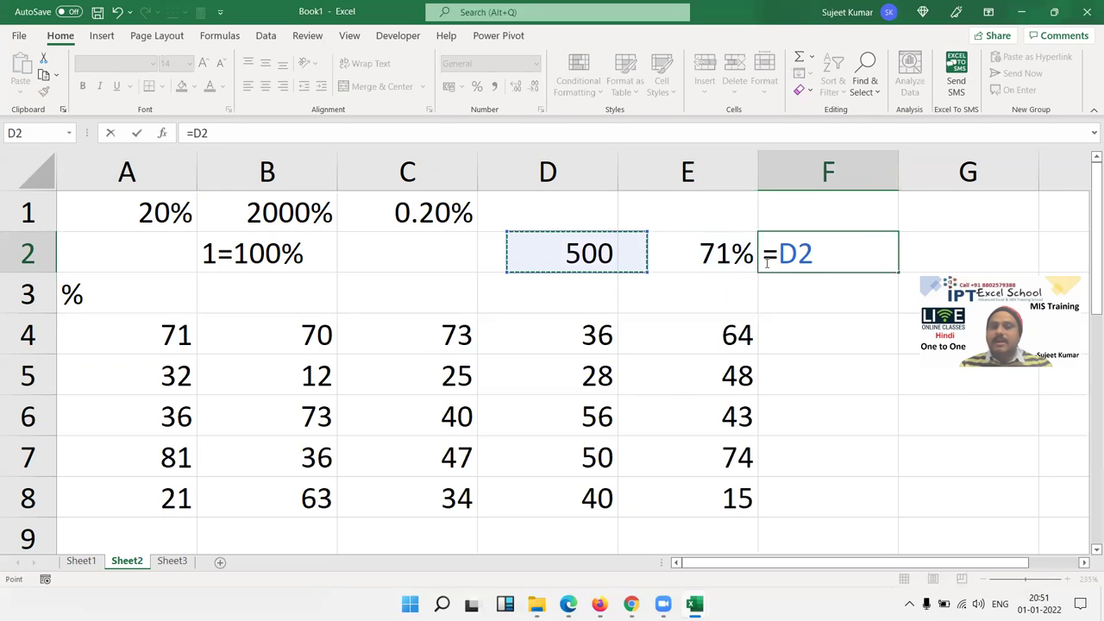
text(*)
key(Left)
key(Return)
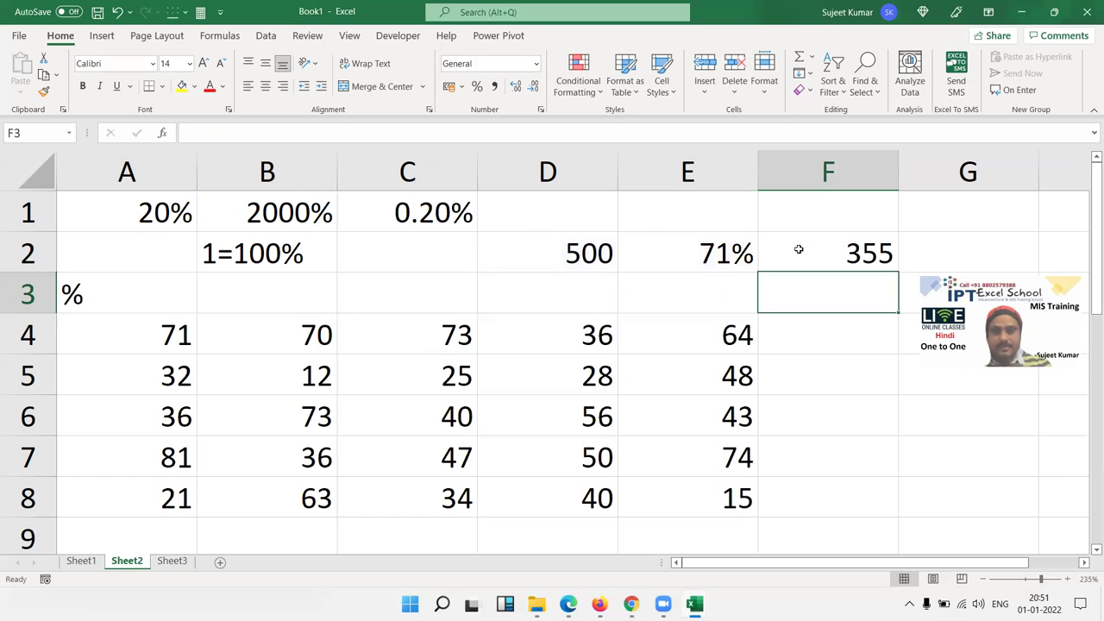
Enter 71 in E3 and a trial formula in F3 dividing the product by 100
key(Left)
text(74)
key(BackSpace)
text(1)
key(Right)
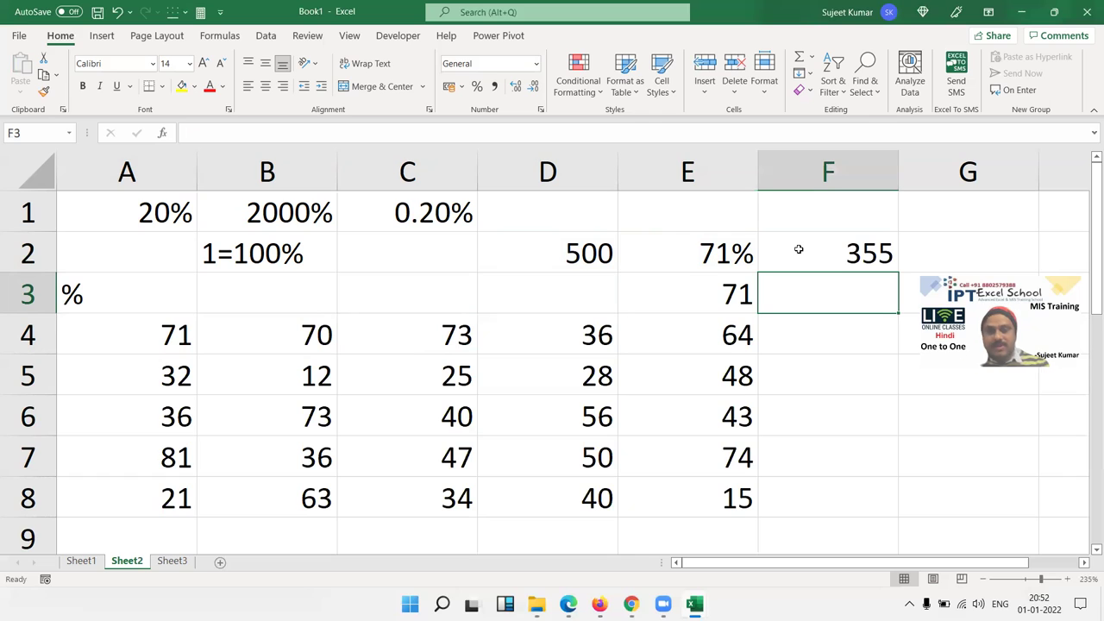
text(=)
key(Left)
key(Left)
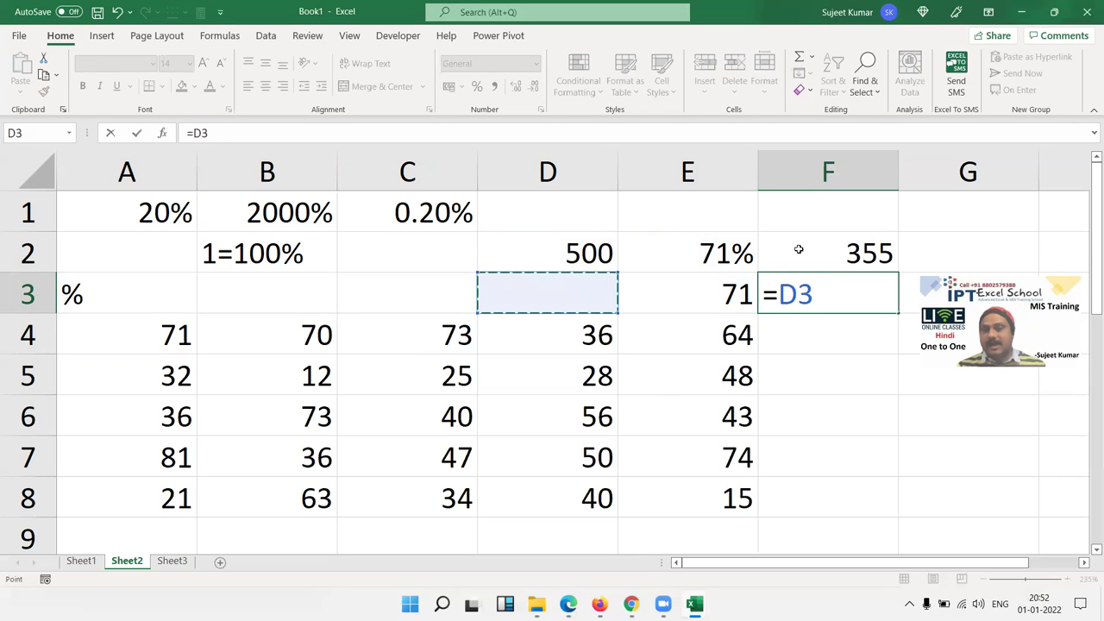
key(Up)
text(*)
key(Left)
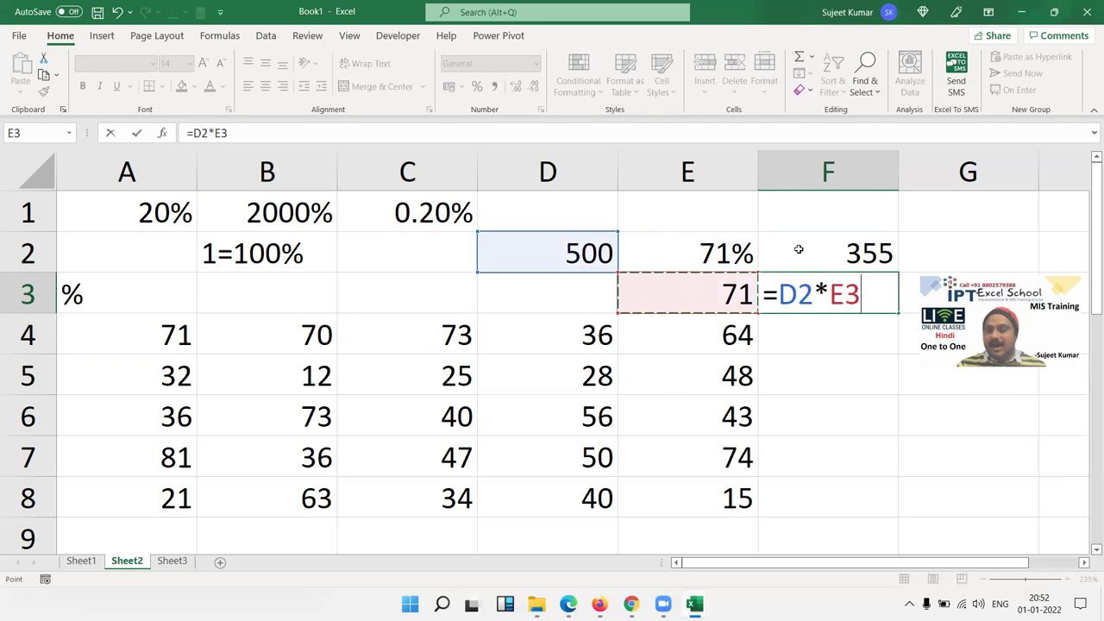
text(/100)
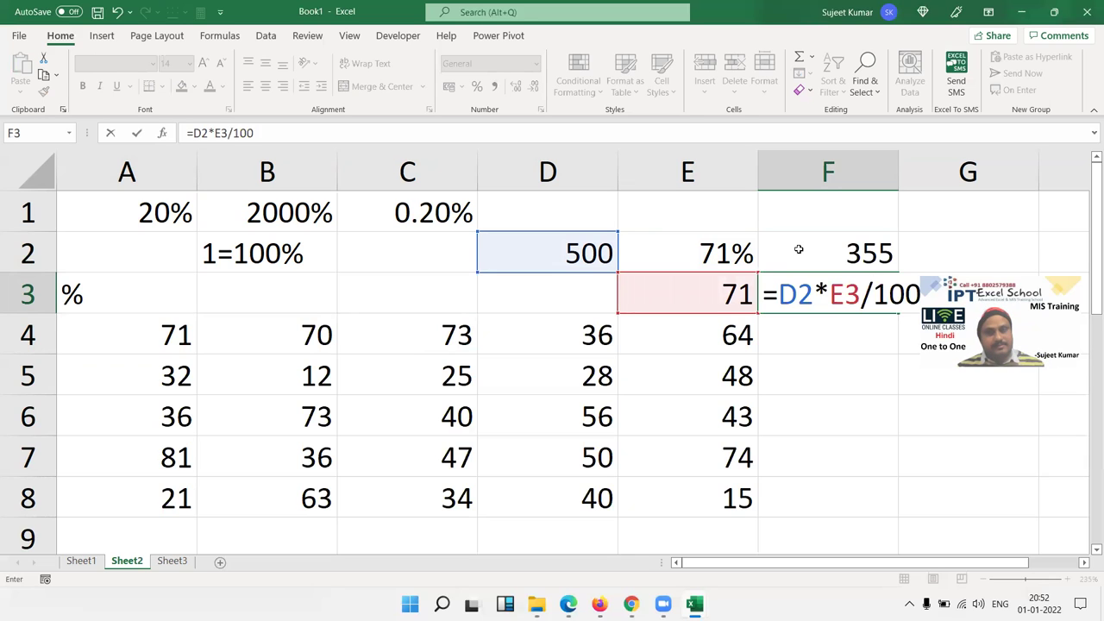
key(Return)
Edit F3's formula to drop the /100, then undo to clear the trial values
key(Up)
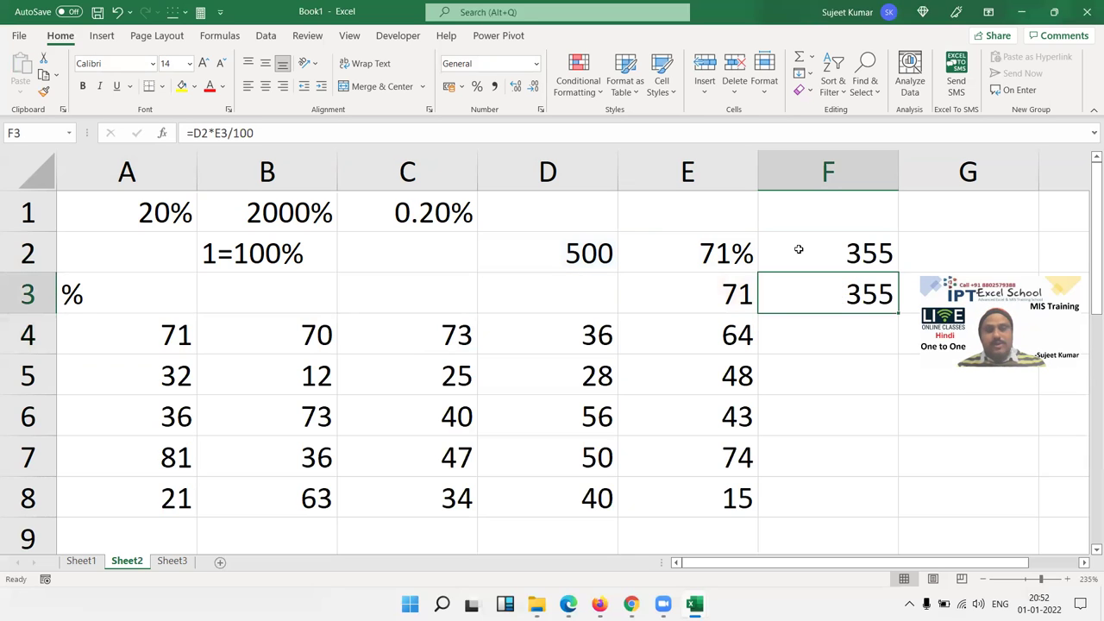
key(F2)
key(BackSpace)
key(BackSpace)
key(BackSpace)
key(BackSpace)
key(Return)
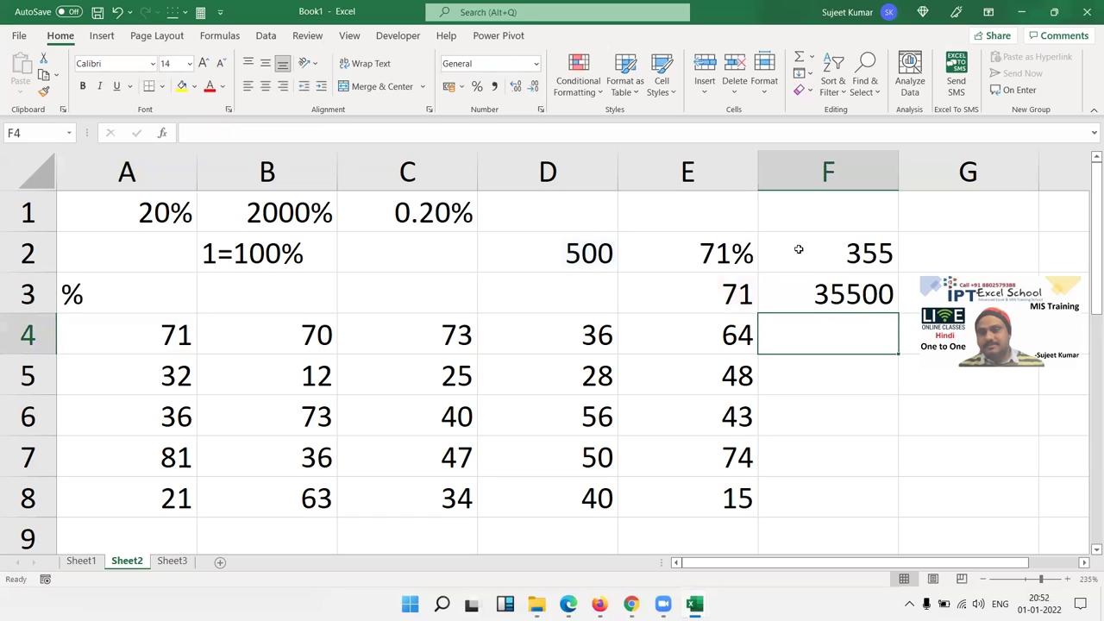
key(Up)
key(ctrl+z)
key(ctrl+z)
key(ctrl+z)
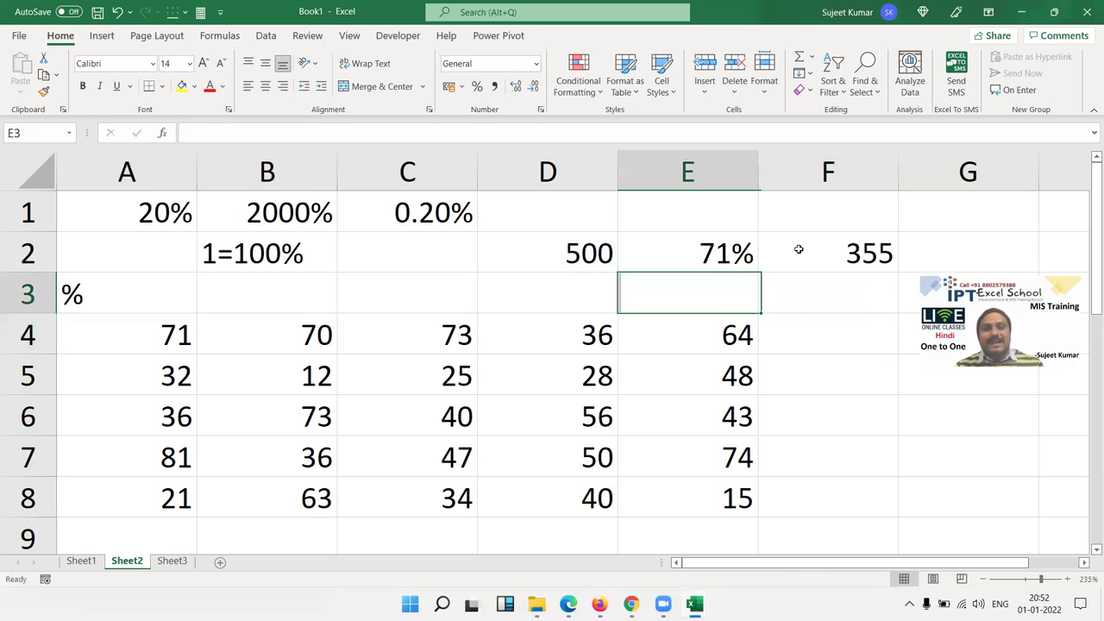
key(Left)
key(Left)
key(Left)
key(Left)
key(Down)
key(ctrl+shift+Right)
key(ctrl+shift+Down)
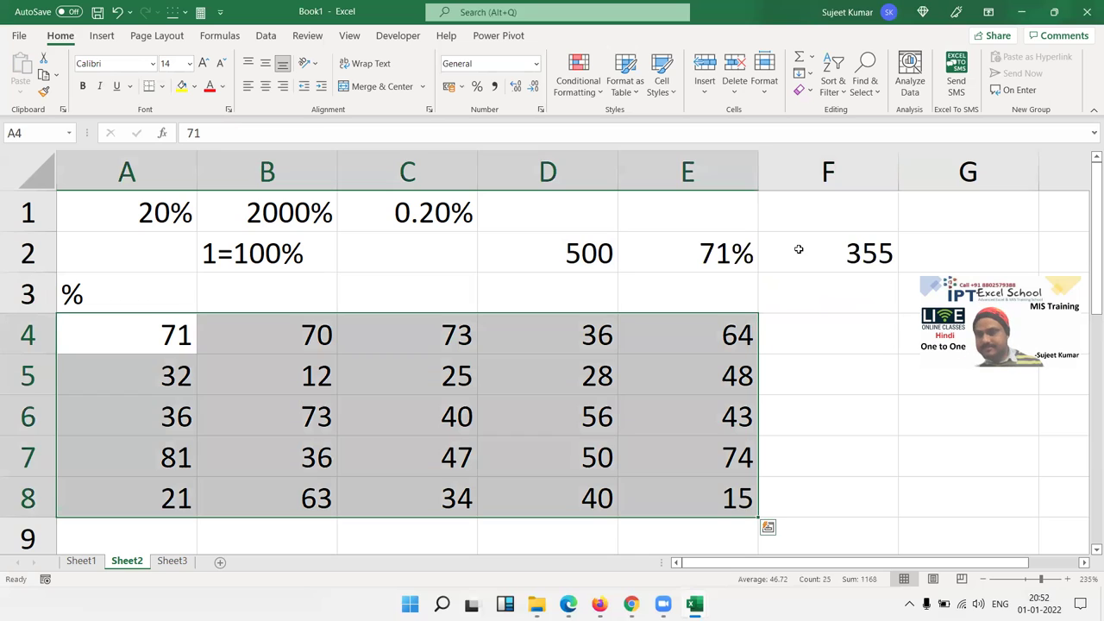
key(Up)
key(Down)
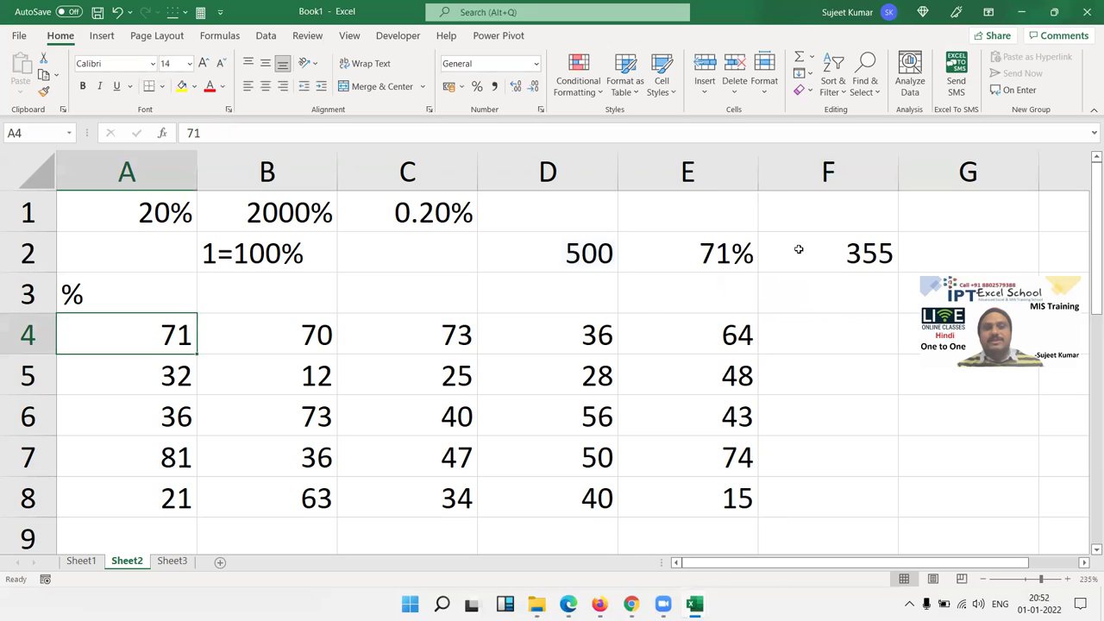
key(ctrl+shift+Right)
key(ctrl+shift+Down)
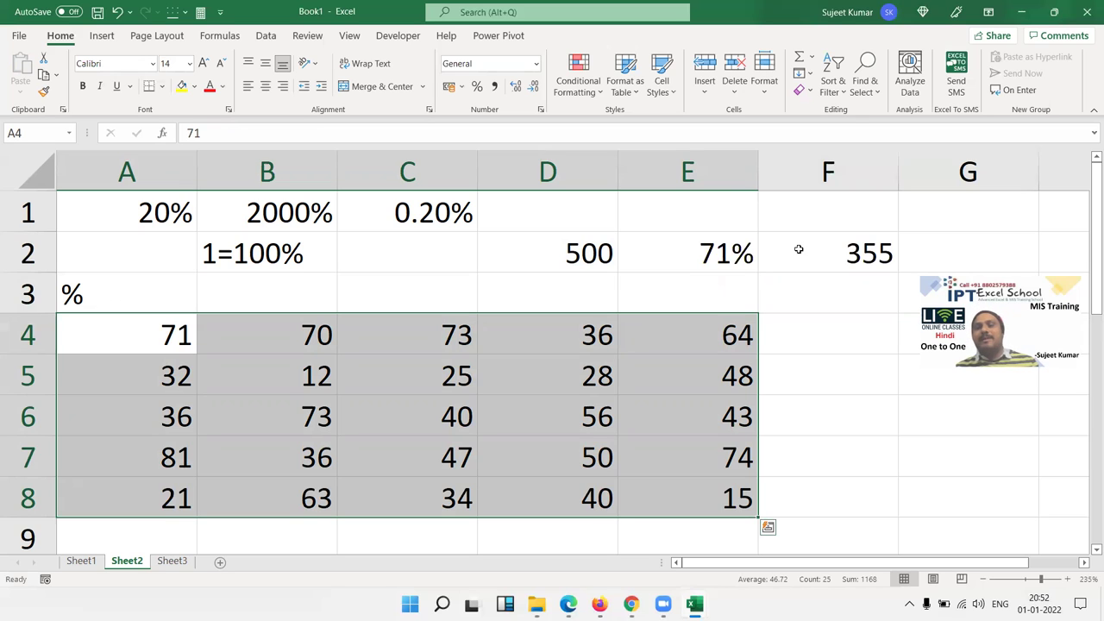
double_click(798, 249)
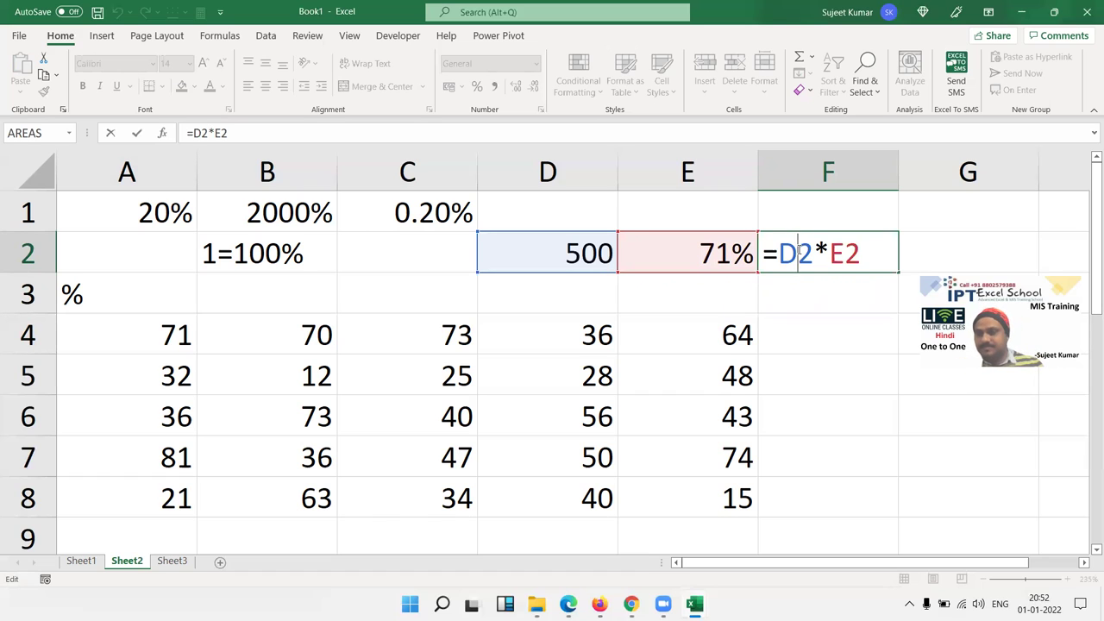
key(ctrl+Return)
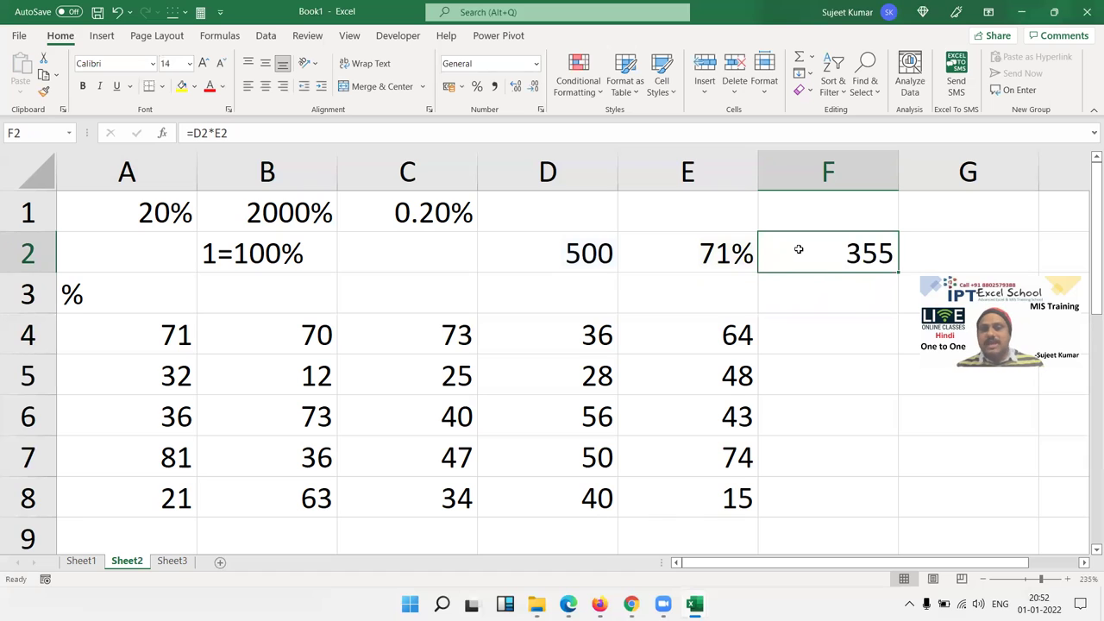
key(Down)
key(Down)
key(Left)
key(ctrl+shift+Left)
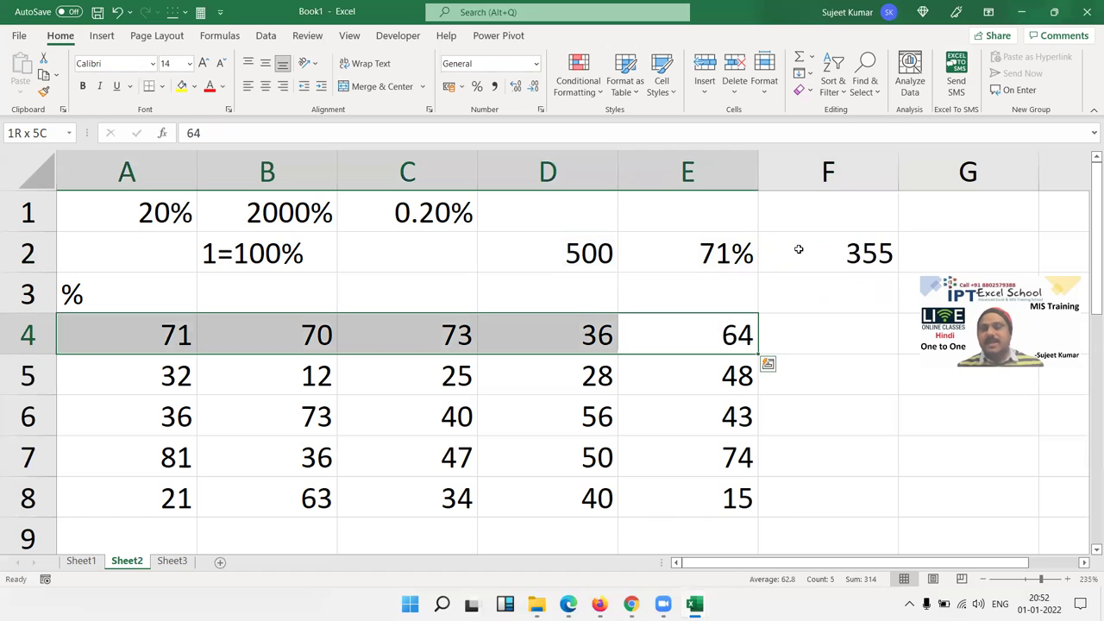
key(ctrl+shift+Down)
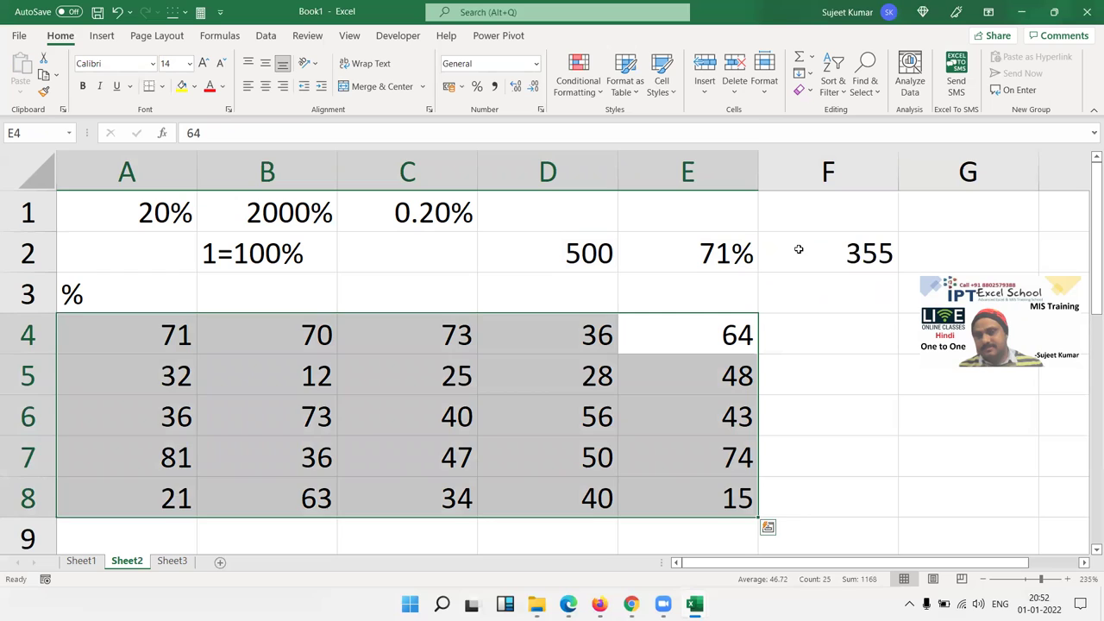
key(Left)
key(Left)
key(Left)
key(Left)
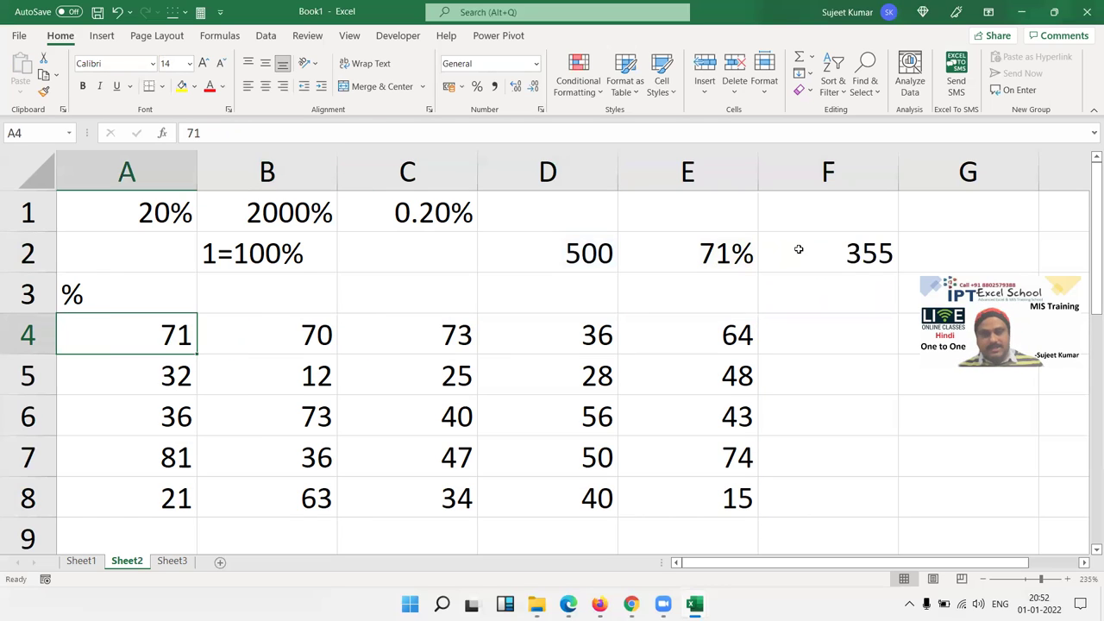
key(F2)
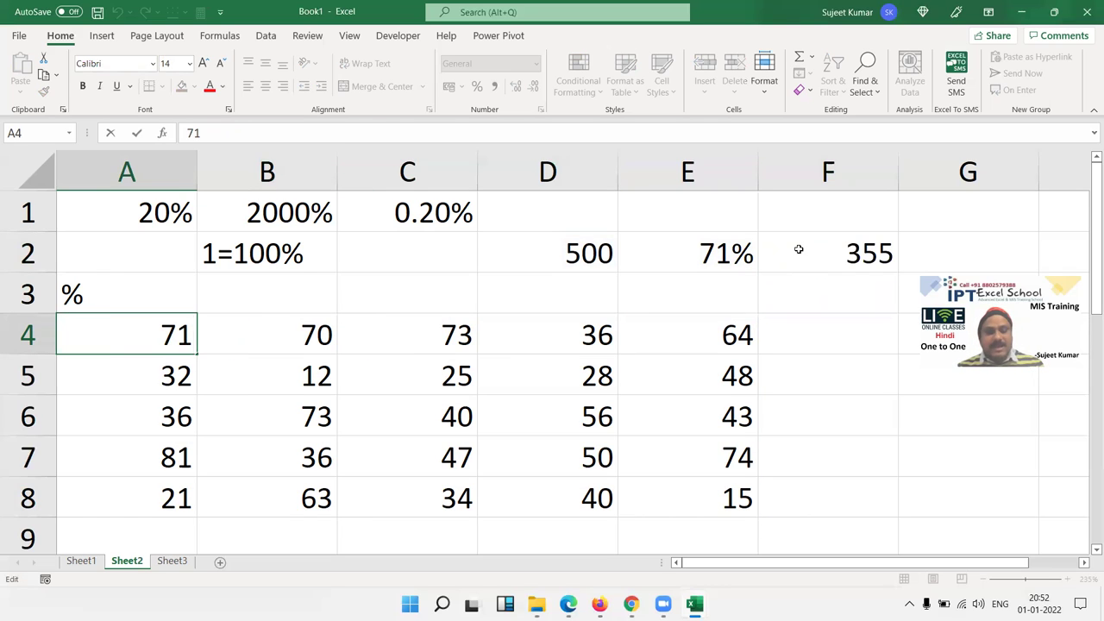
text(%)
key(Return)
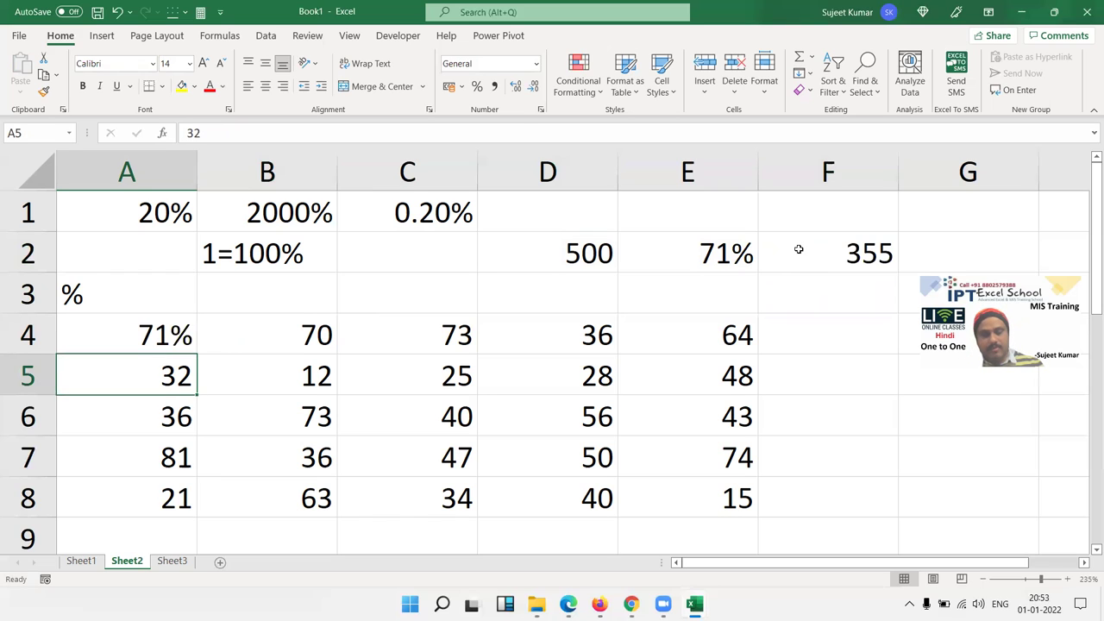
key(F2)
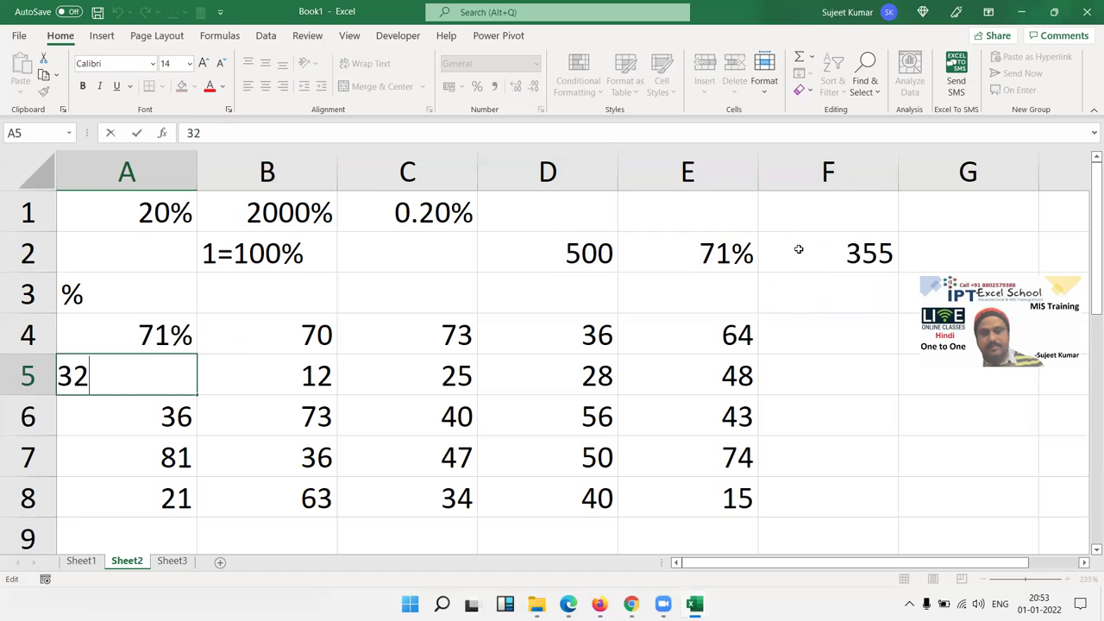
text(%)
key(Return)
key(ctrl+z)
key(ctrl+z)
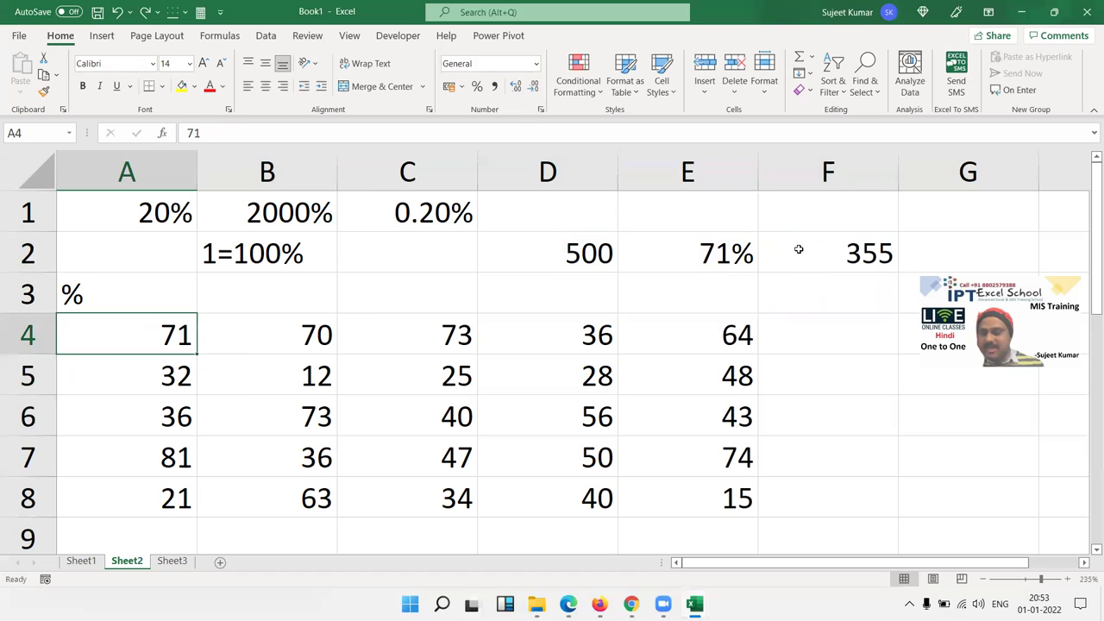
text(0.71)
key(Return)
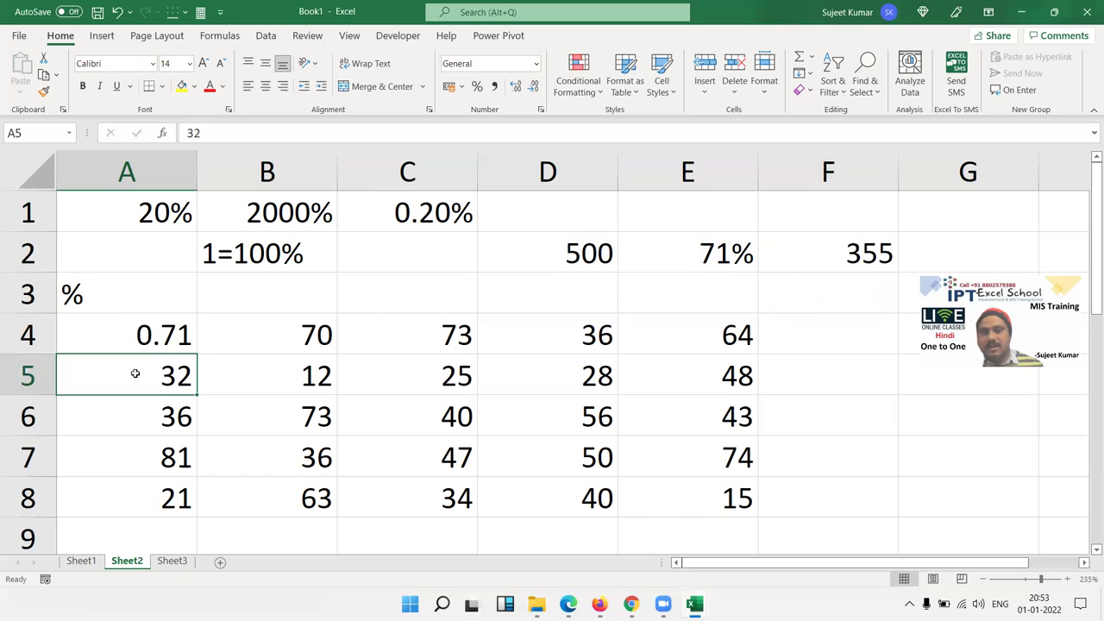
click(151, 341)
click(464, 89)
click(478, 88)
click(477, 88)
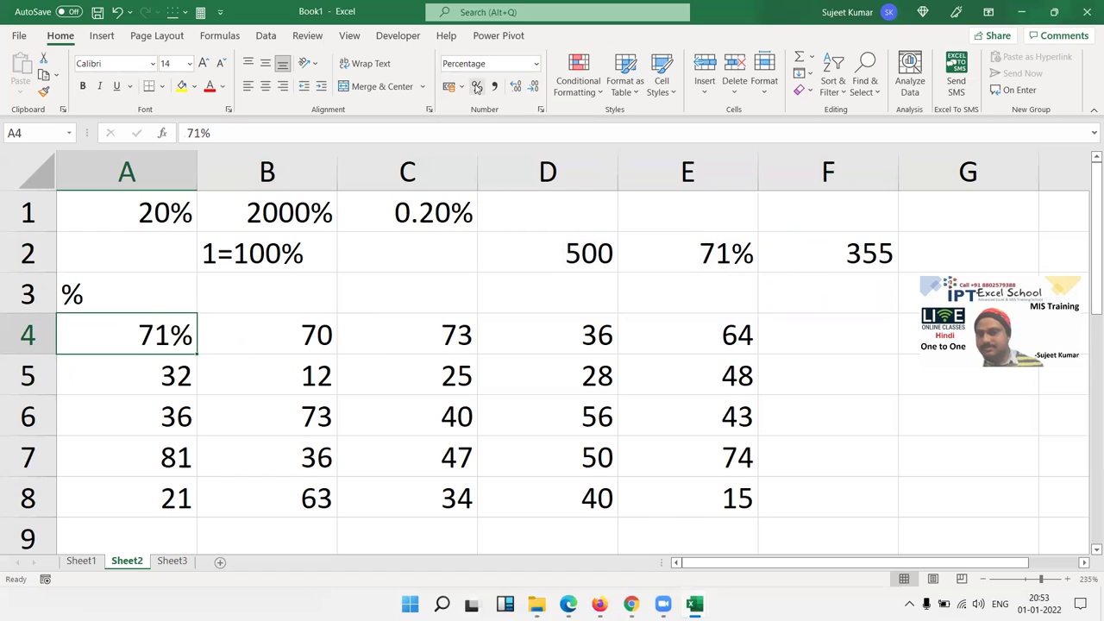
key(ctrl+z)
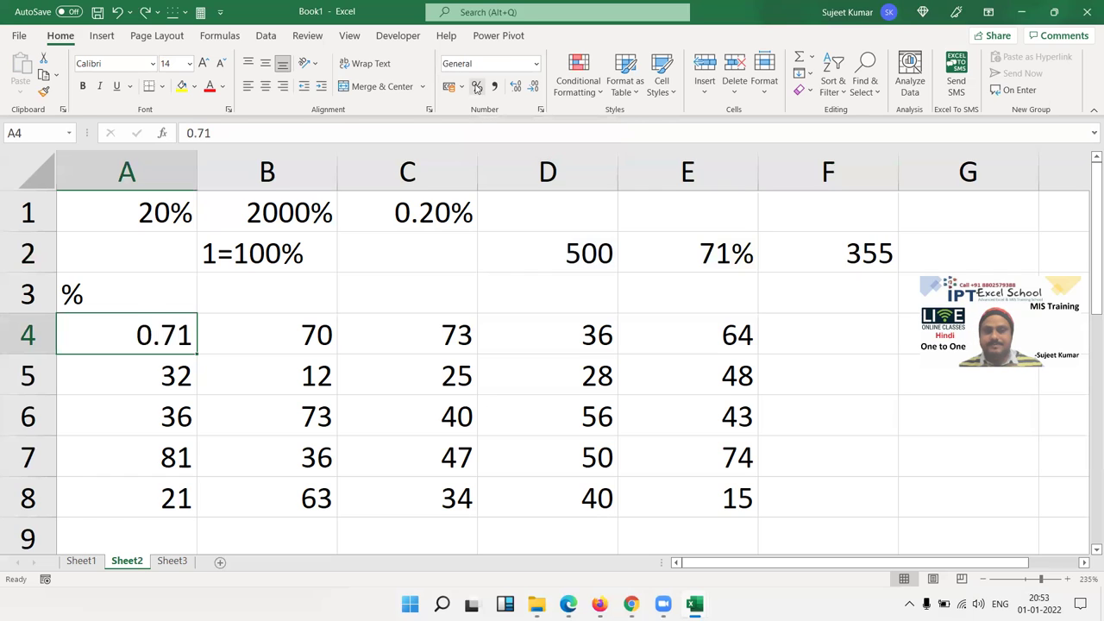
key(ctrl+z)
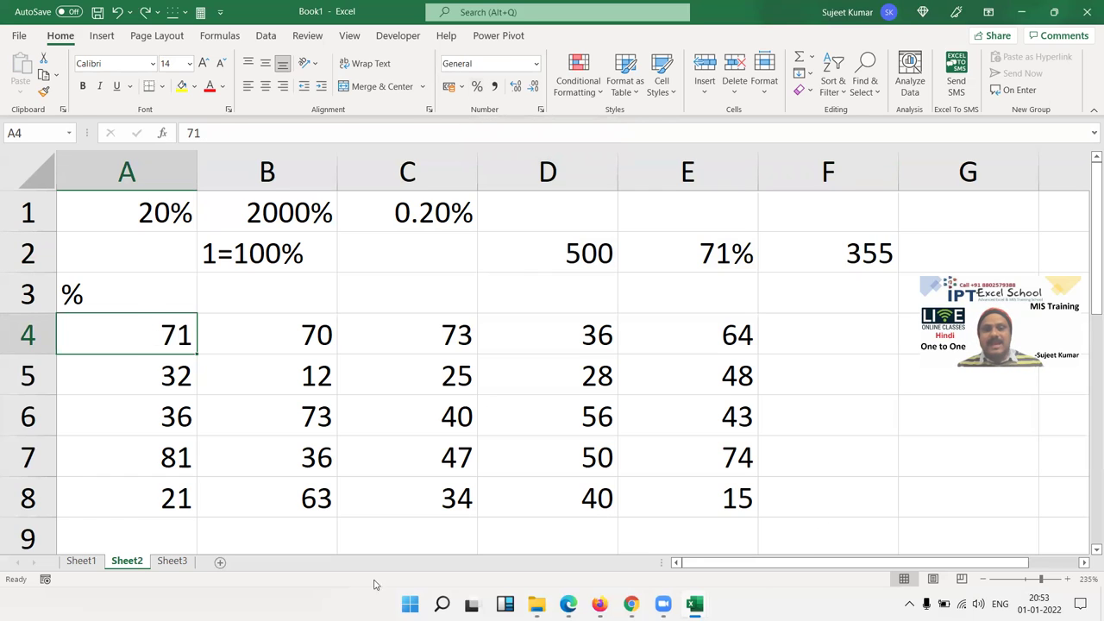
click(81, 562)
drag(675, 380, 195, 226)
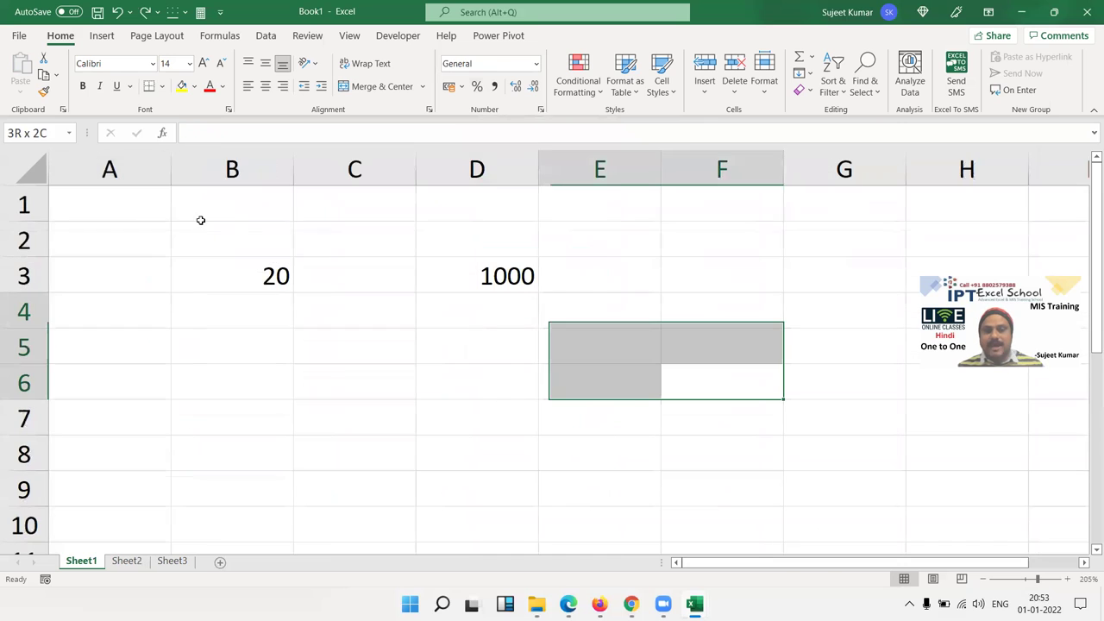
click(126, 562)
click(875, 453)
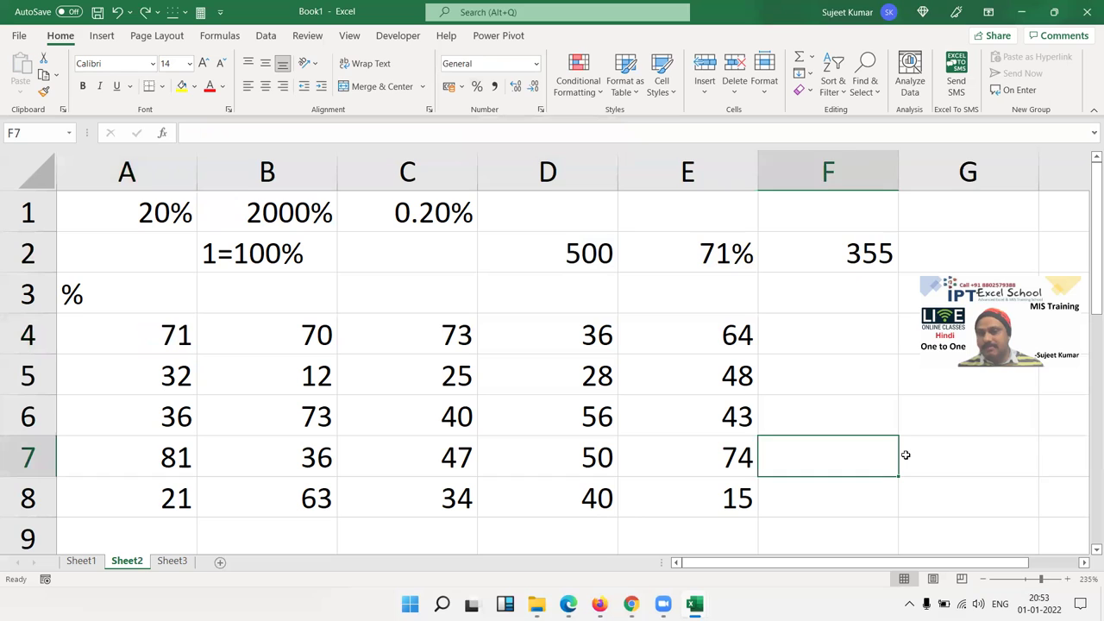
Enter 100 in G7 and copy it
click(906, 454)
text(100)
key(Return)
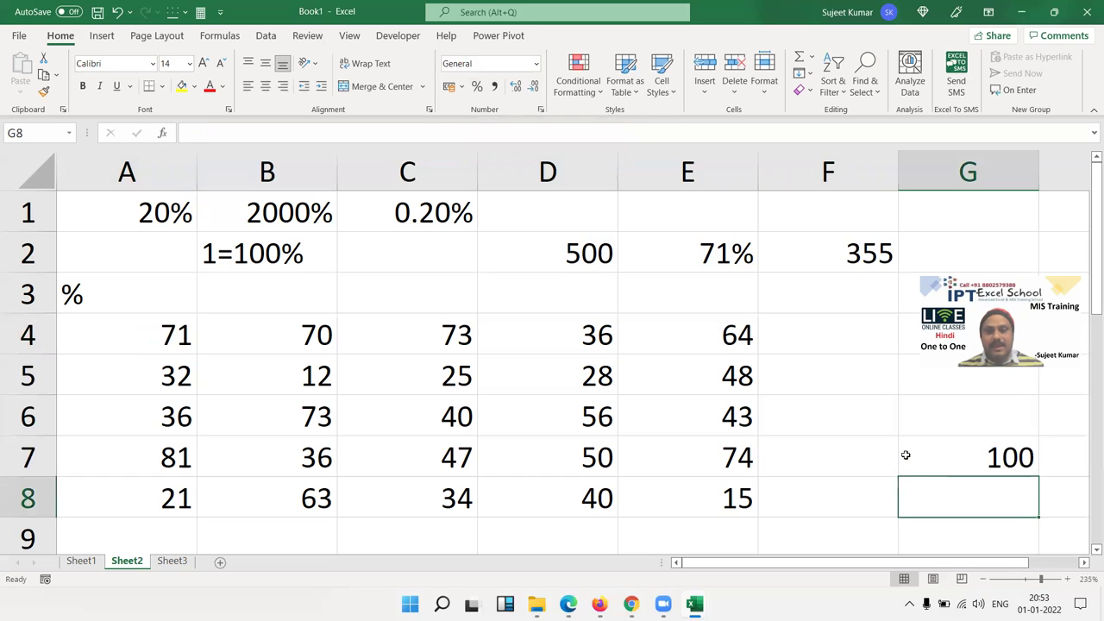
click(967, 460)
key(ctrl+c)
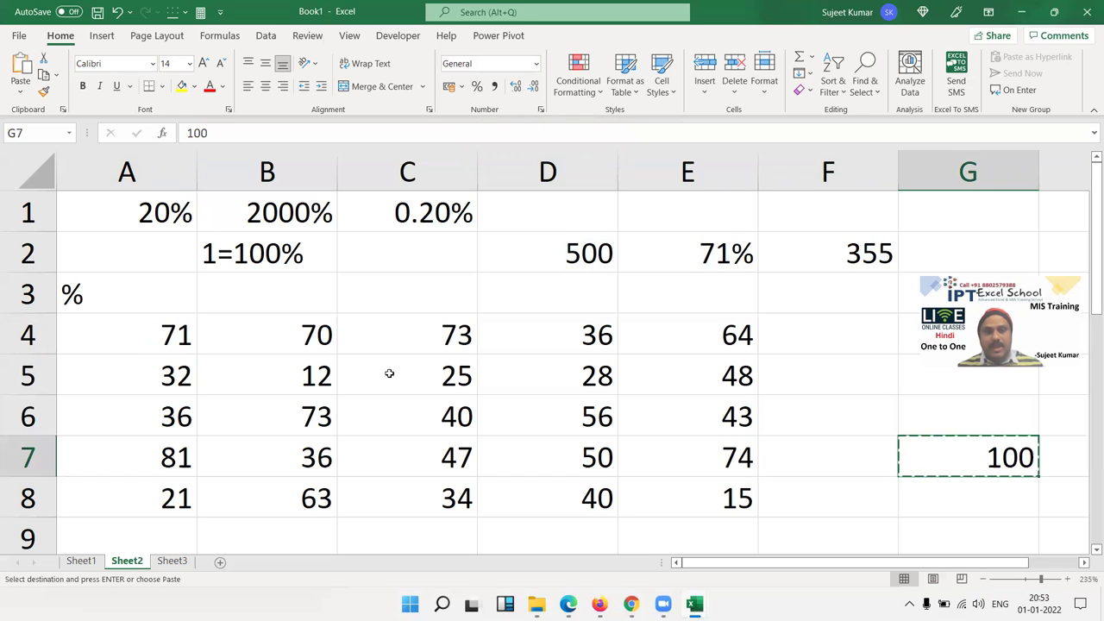
Paste Special Divide A4:E8 by the copied 100 and apply Percent Style
mouse_move(162, 333)
mouse_down()
mouse_move(651, 487)
mouse_move(647, 458)
mouse_up()
right_click(645, 455)
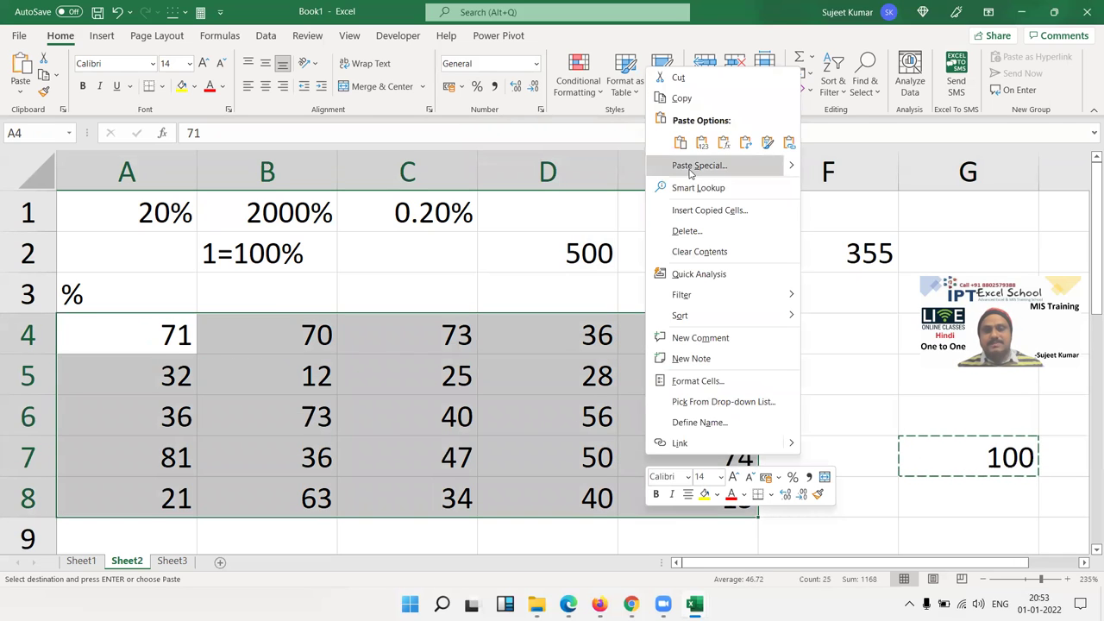
click(695, 165)
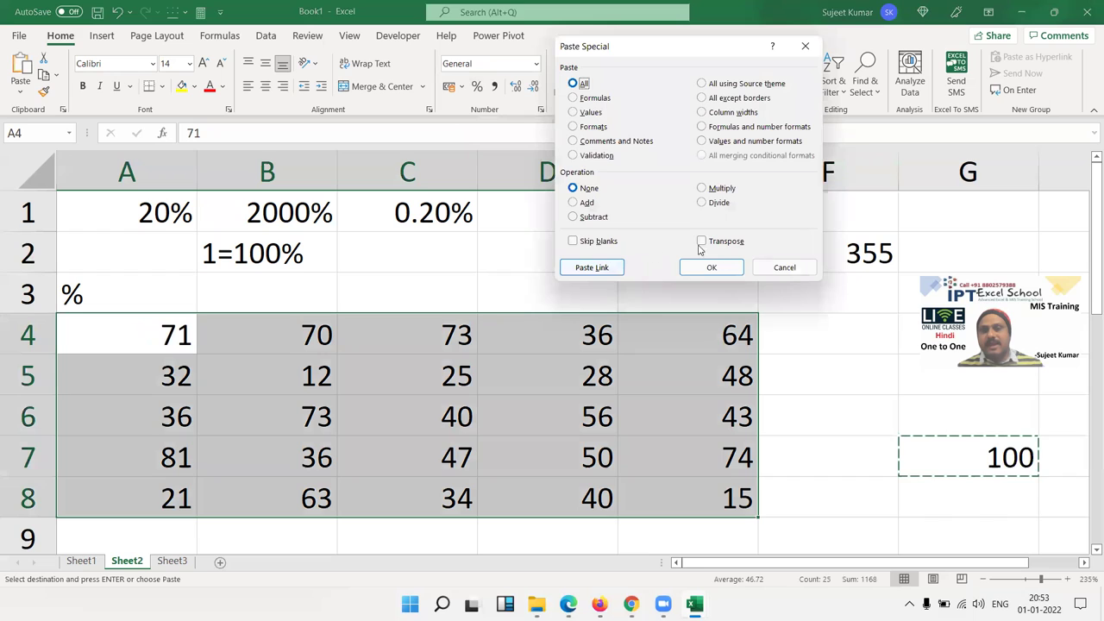
click(721, 204)
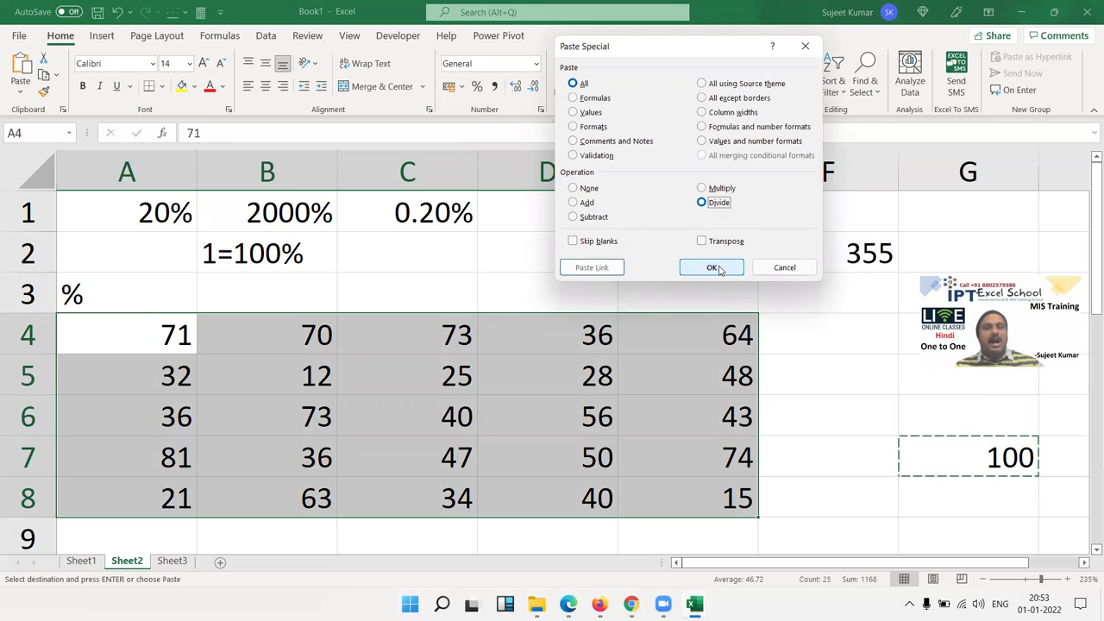
click(716, 268)
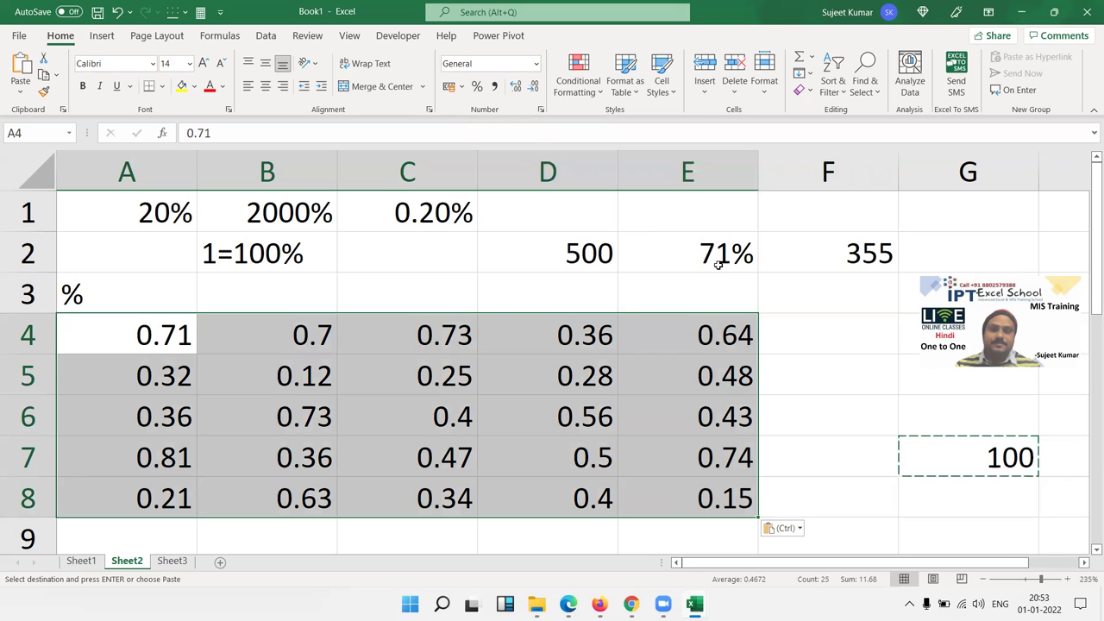
click(477, 89)
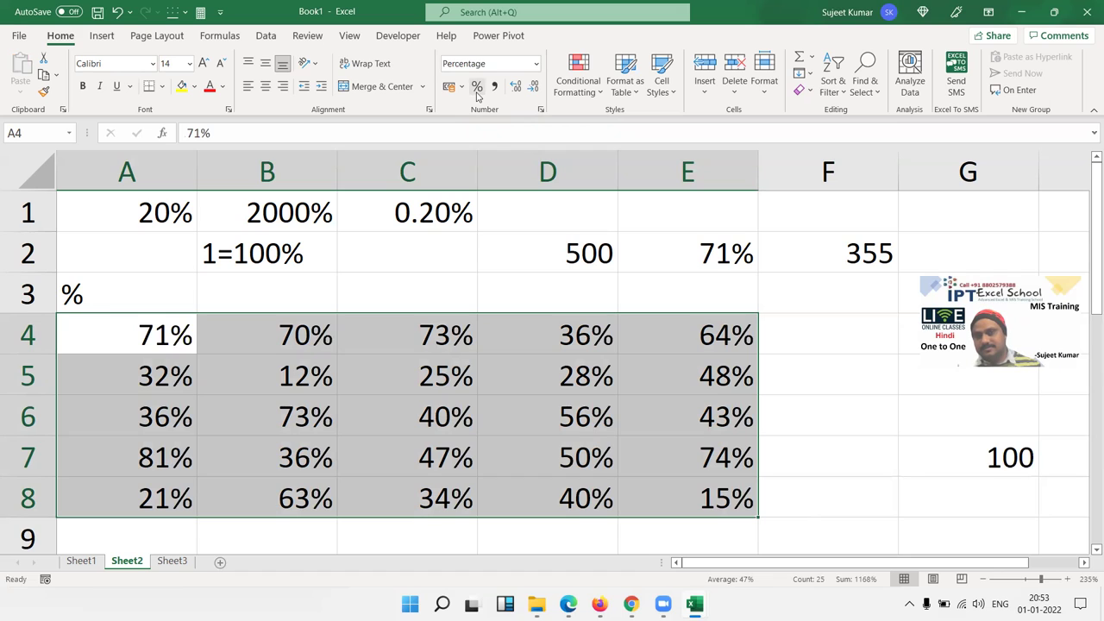
key(ctrl+q)
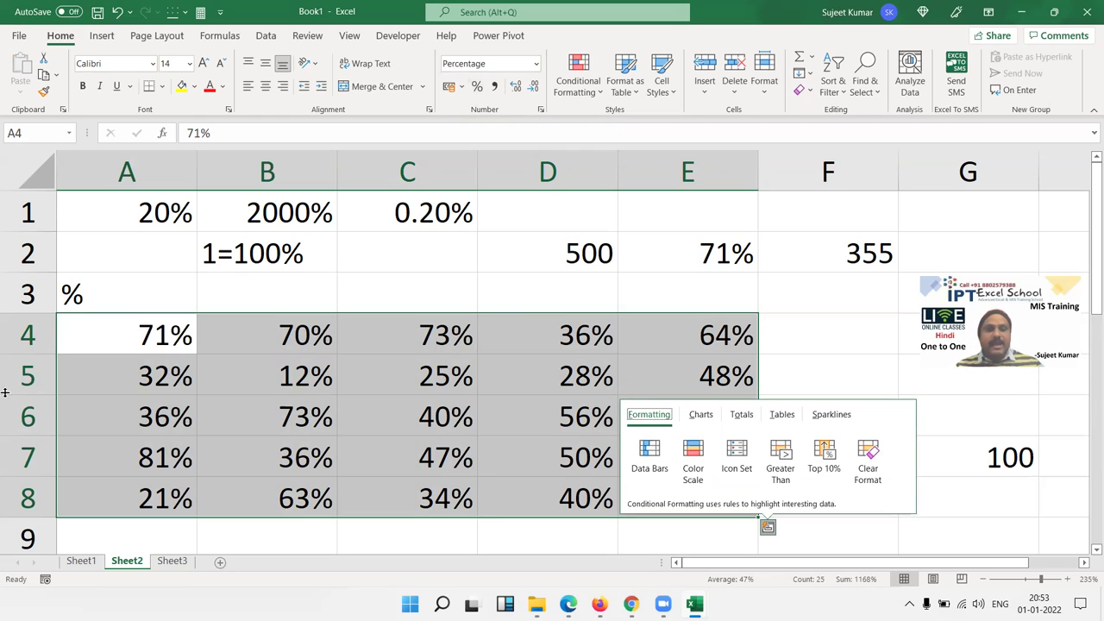
click(93, 565)
click(582, 411)
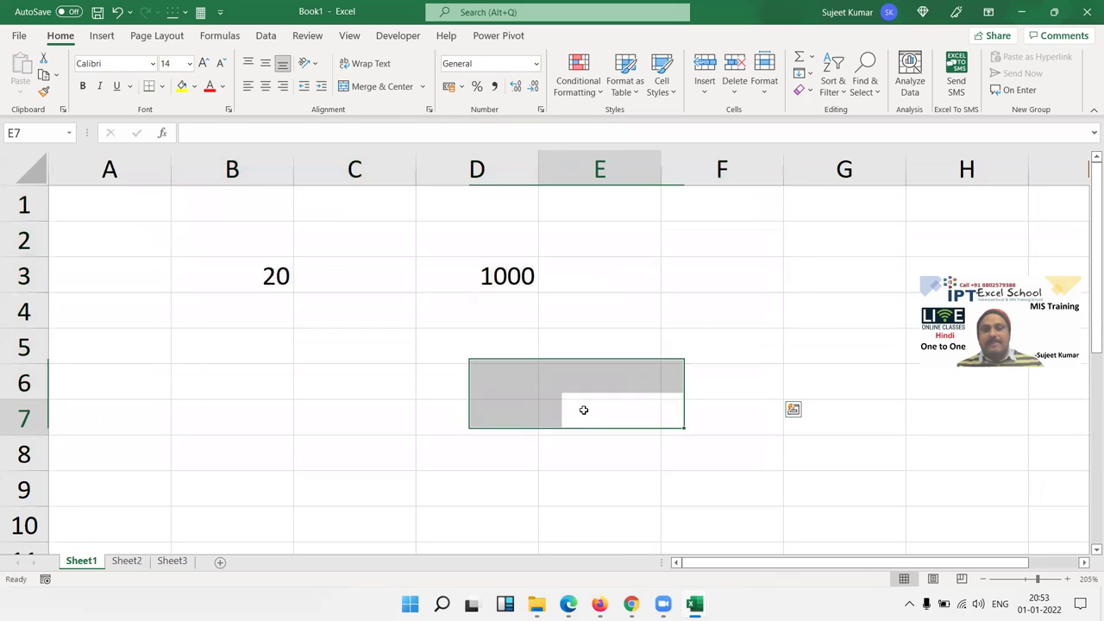
drag(584, 356, 287, 234)
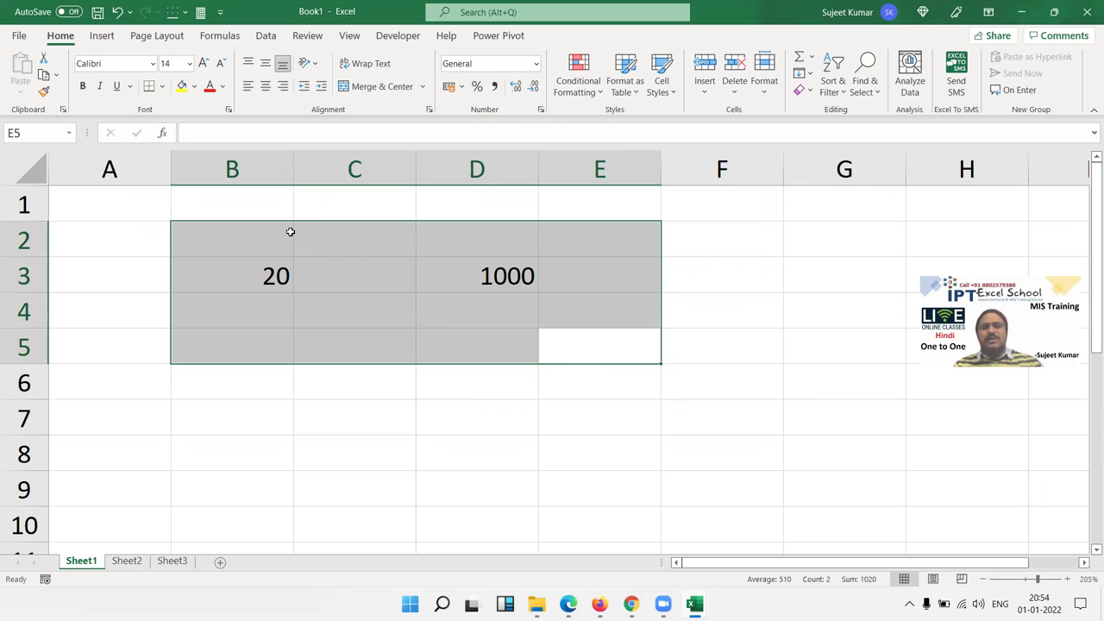
click(125, 562)
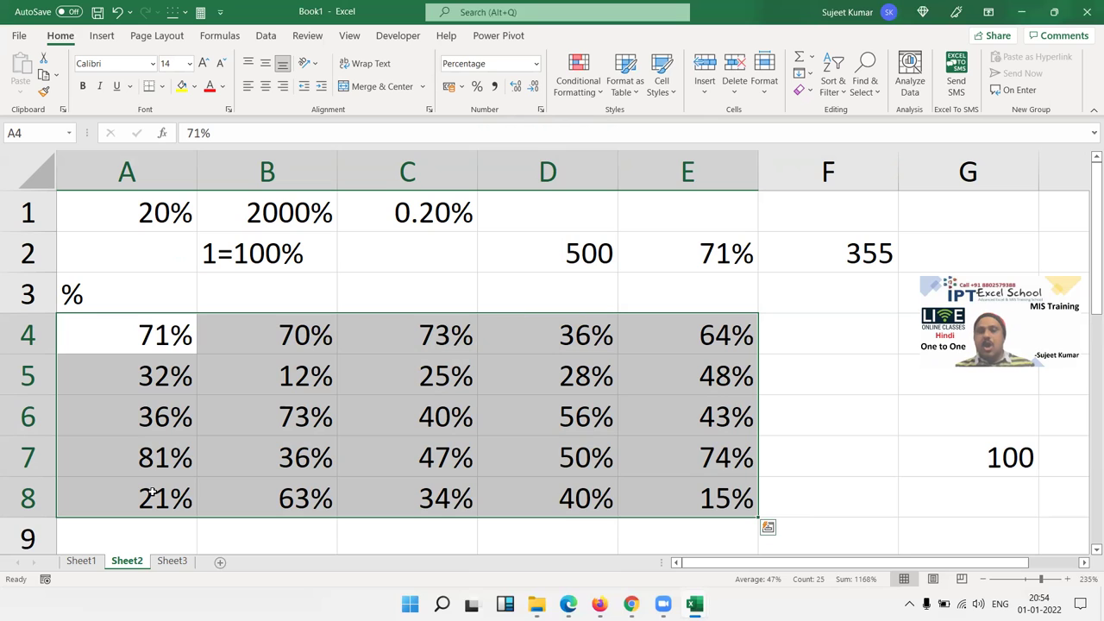
mouse_move(922, 505)
mouse_down()
mouse_move(168, 111)
mouse_move(2, 7)
mouse_up()
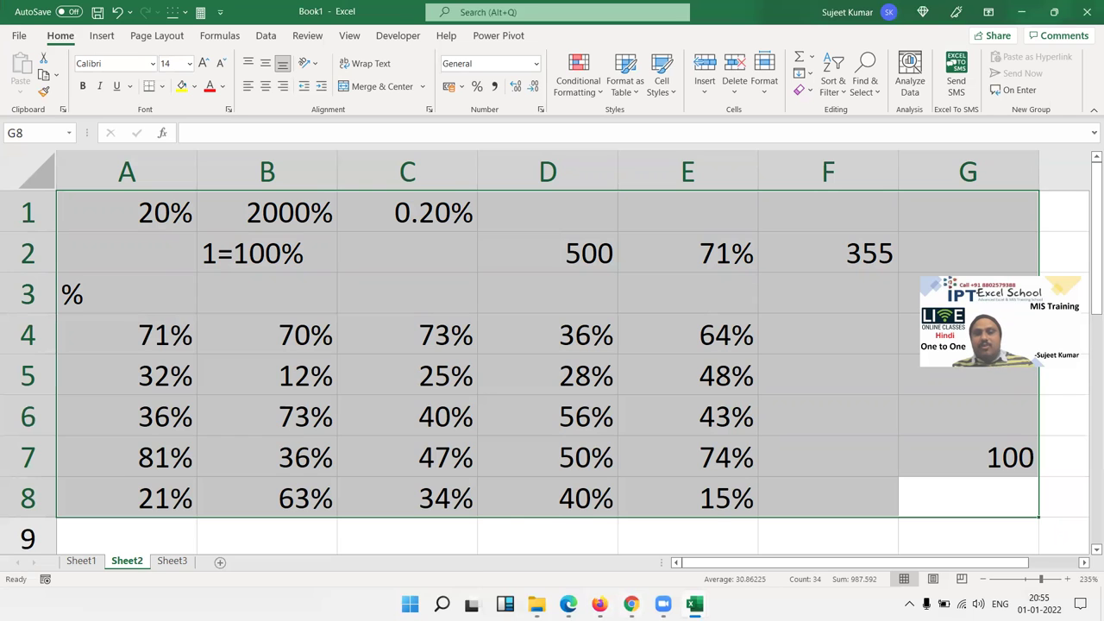
click(631, 604)
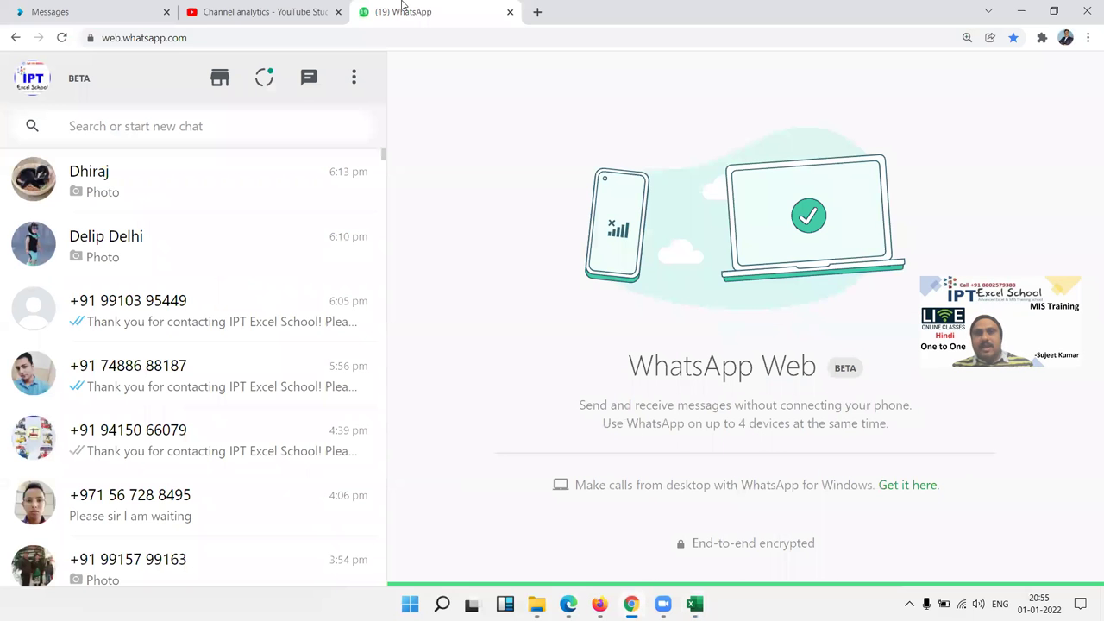
Load iptindia.com in a new tab, visit the Video Class page and return home, then go to Classplus
click(538, 11)
text(IPT)
key(Return)
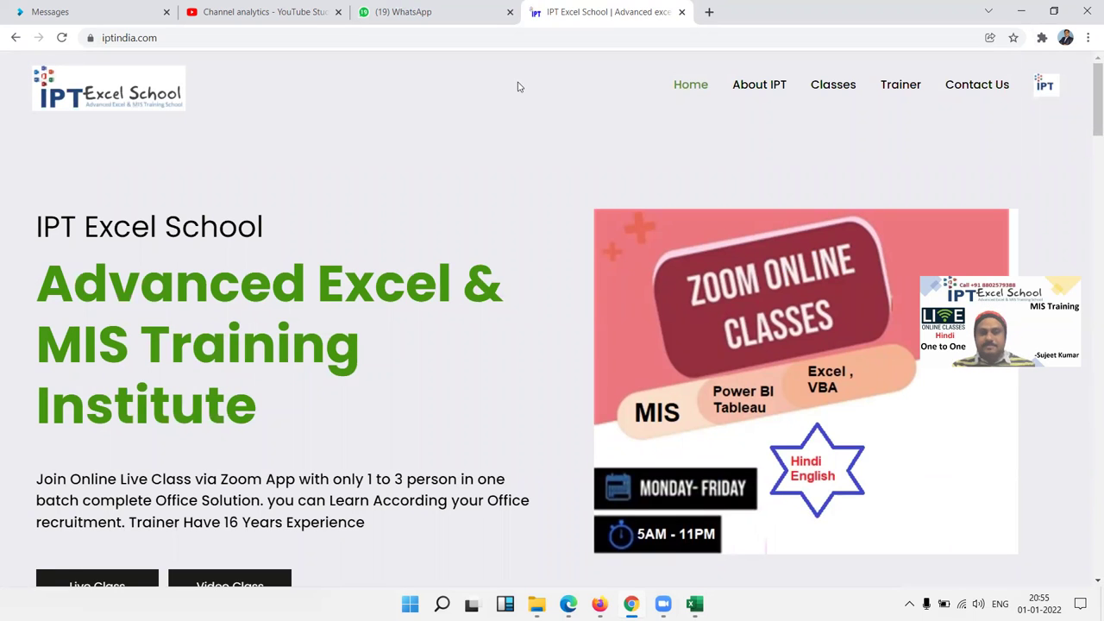
scroll(437, 245, down, 3)
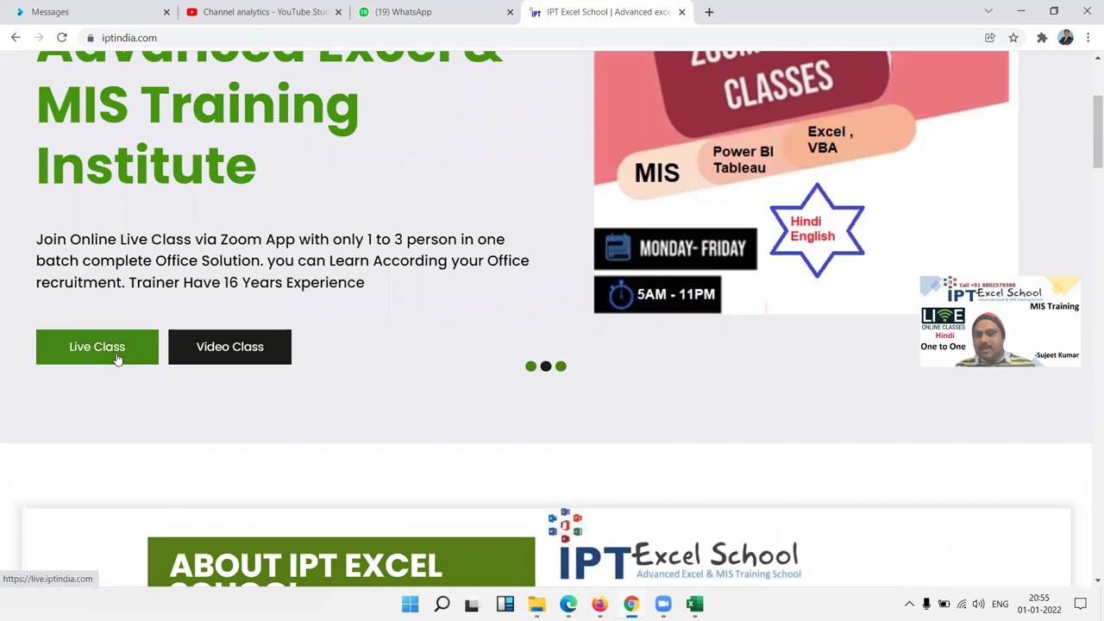
click(207, 349)
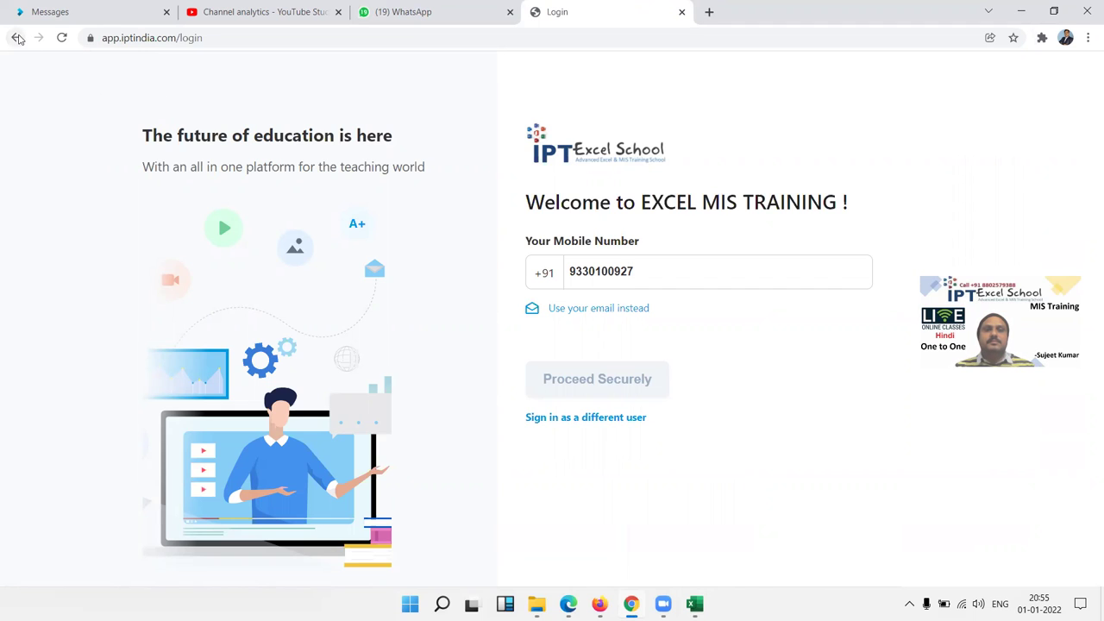
click(17, 39)
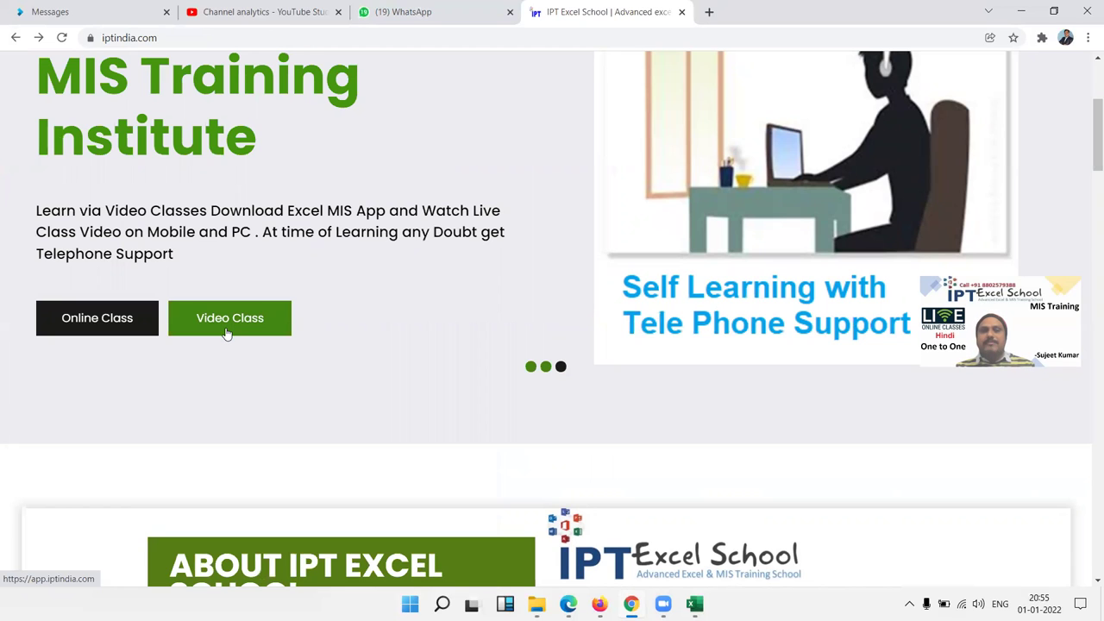
click(52, 12)
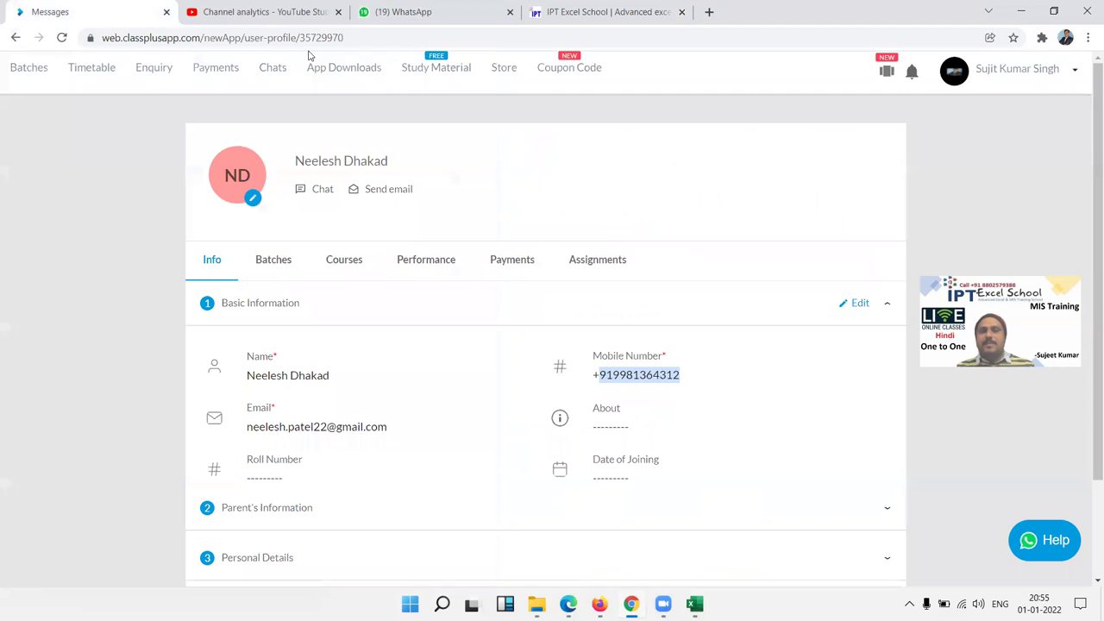
Open the Classplus Store, View All 18 courses and browse them, then return to the IPT tab
click(509, 76)
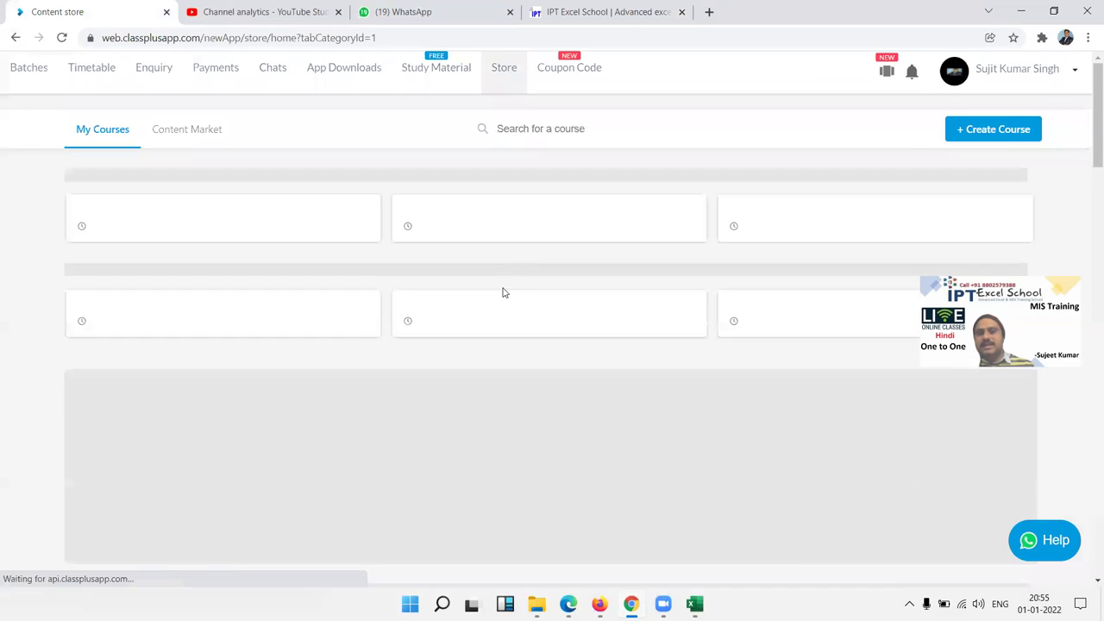
scroll(500, 298, down, 6)
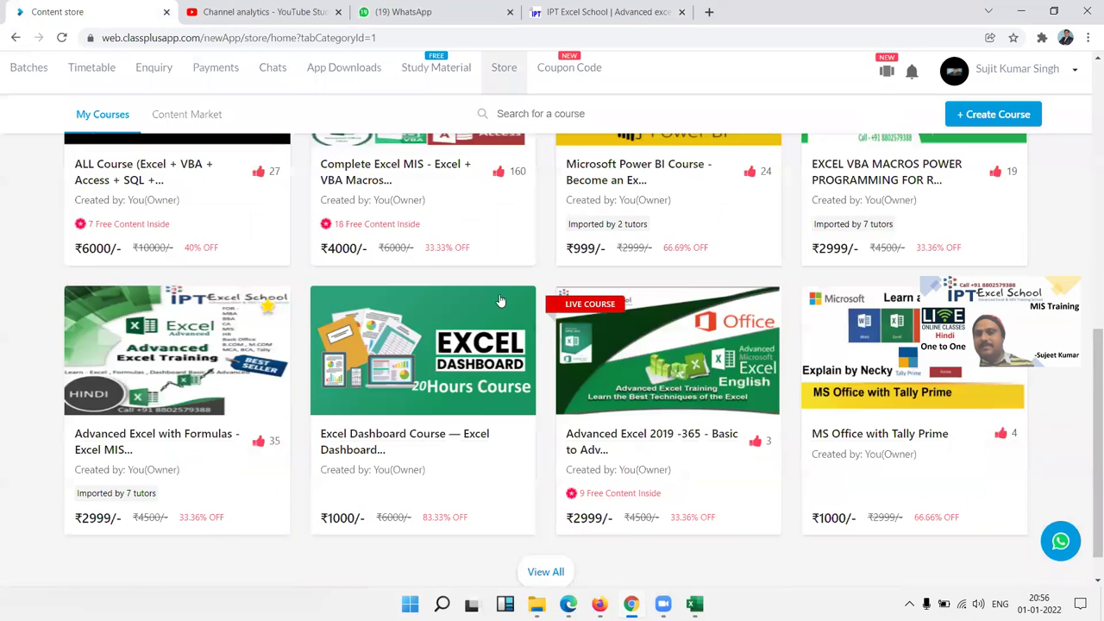
scroll(501, 298, up, 2)
scroll(501, 302, down, 3)
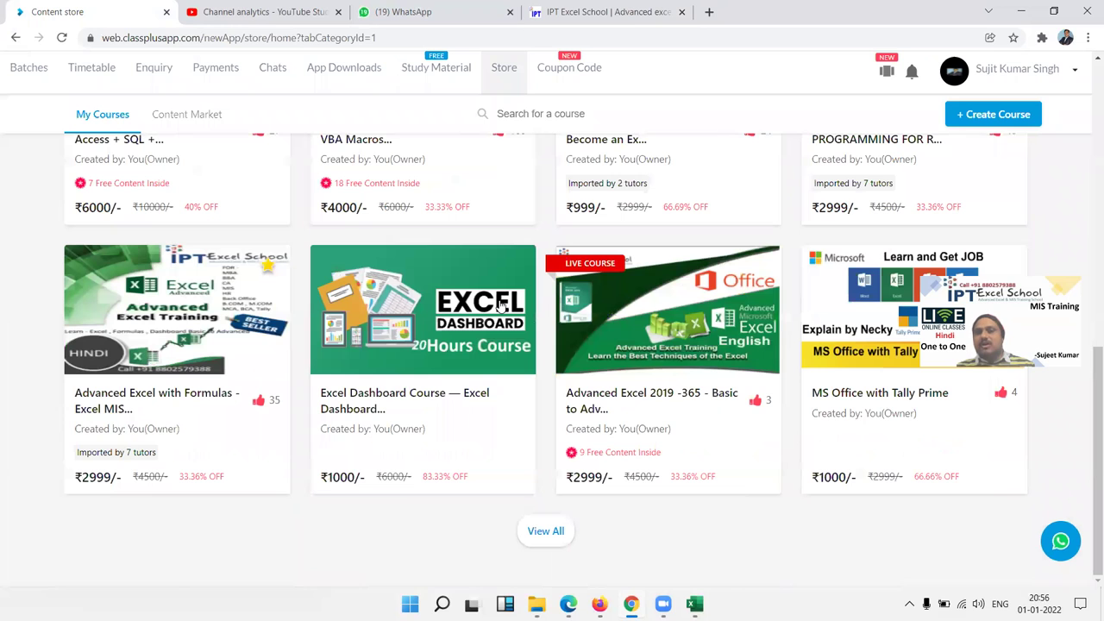
click(549, 530)
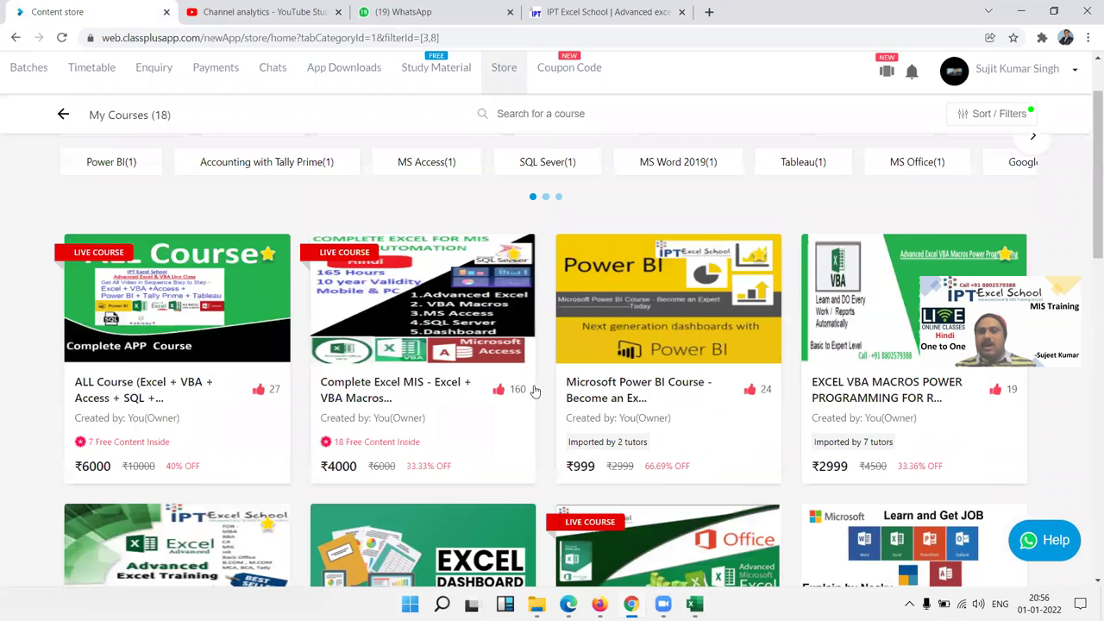
scroll(535, 393, down, 3)
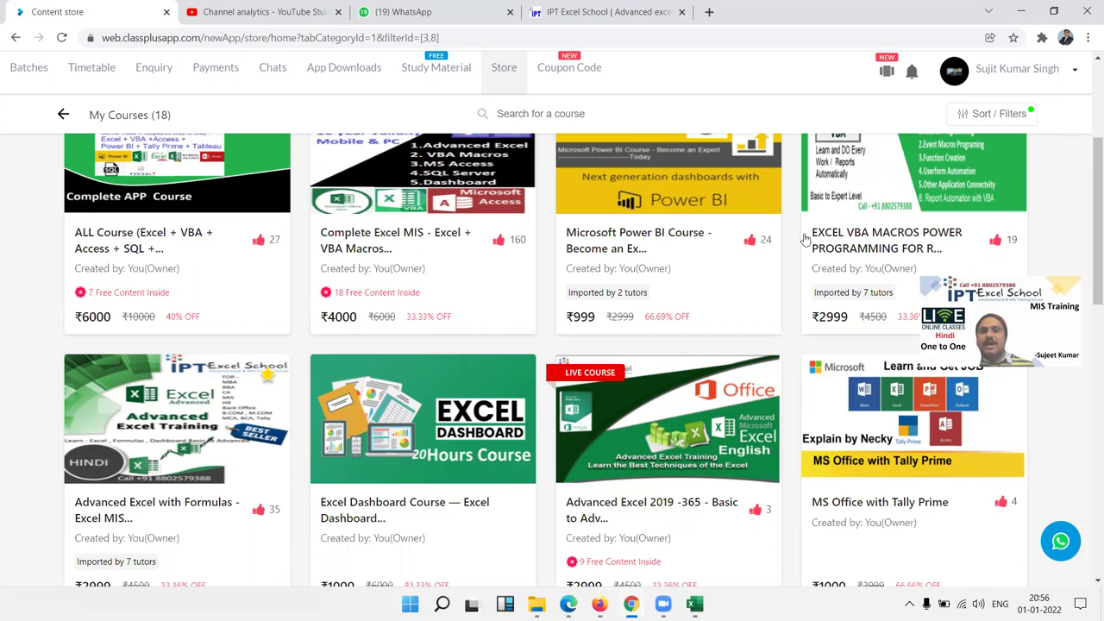
scroll(789, 248, up, 3)
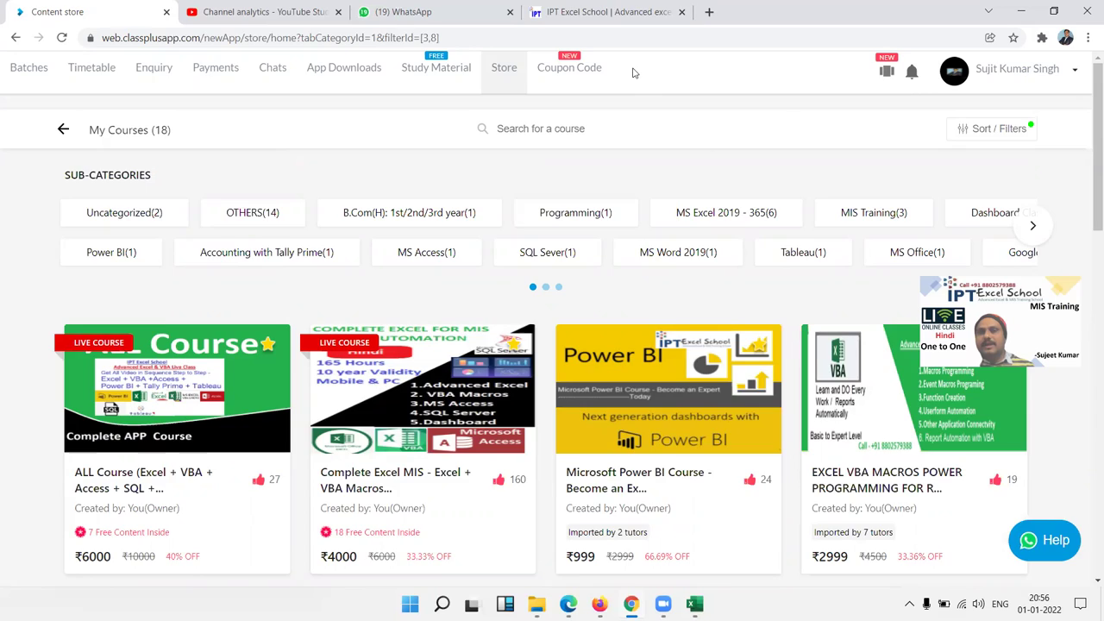
key(ctrl+4)
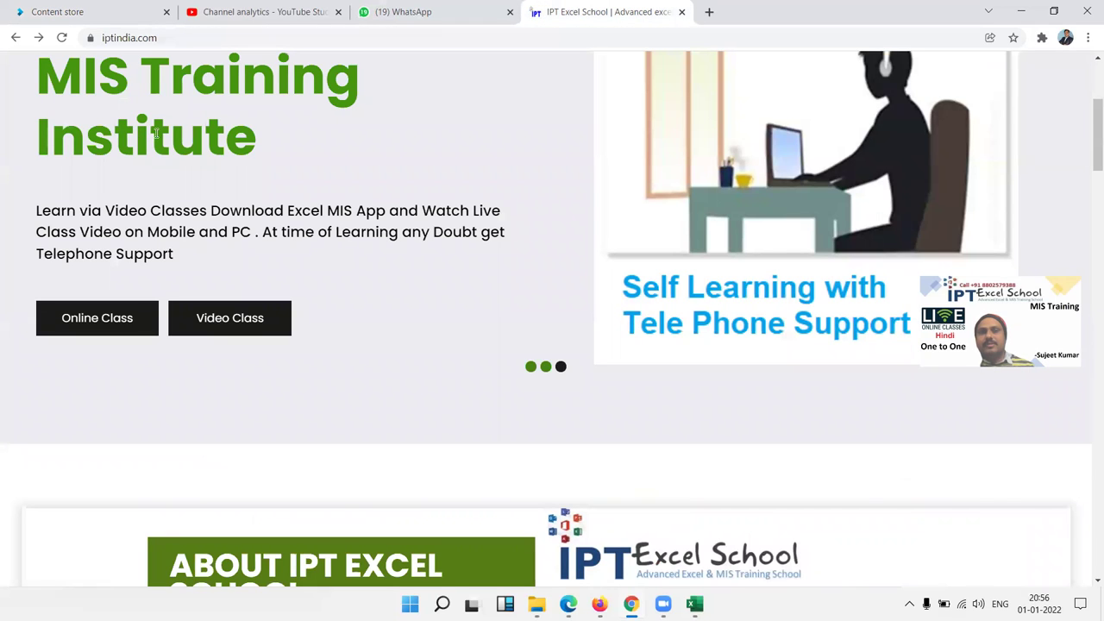
Go from the Classplus store to the IPT homepage and open the Advanced Excel with Formulas course page
click(87, 12)
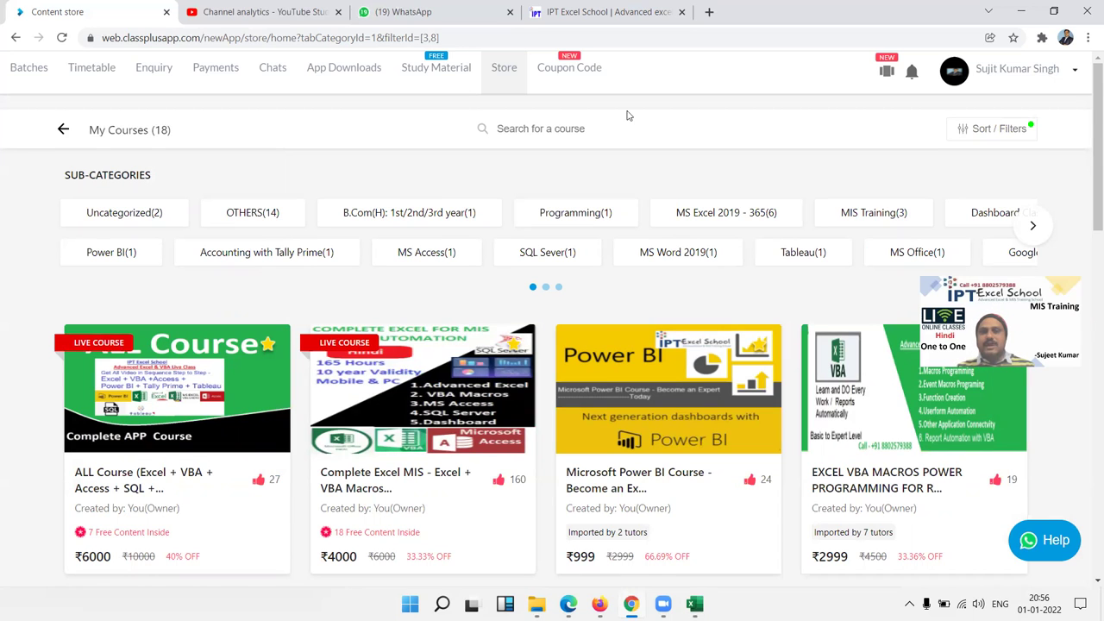
click(604, 11)
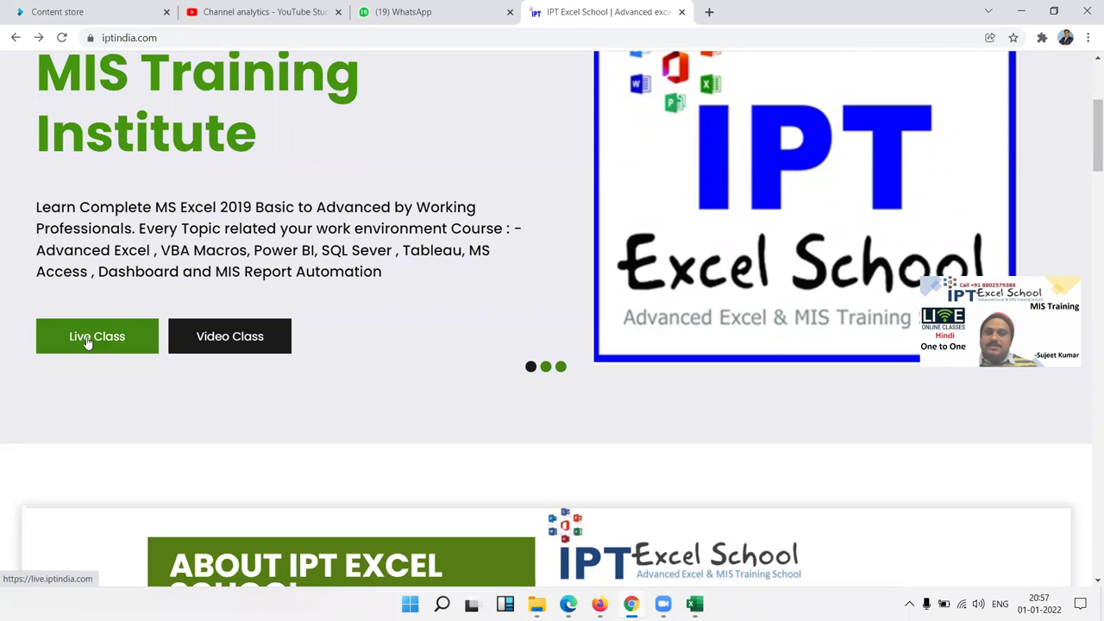
click(87, 342)
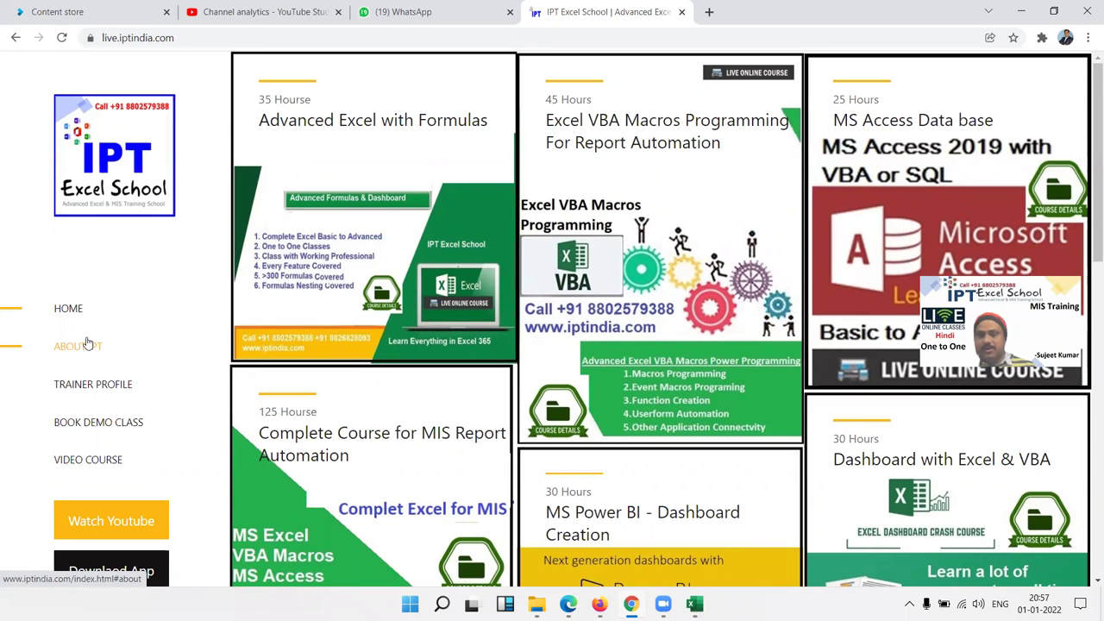
scroll(369, 387, down, 15)
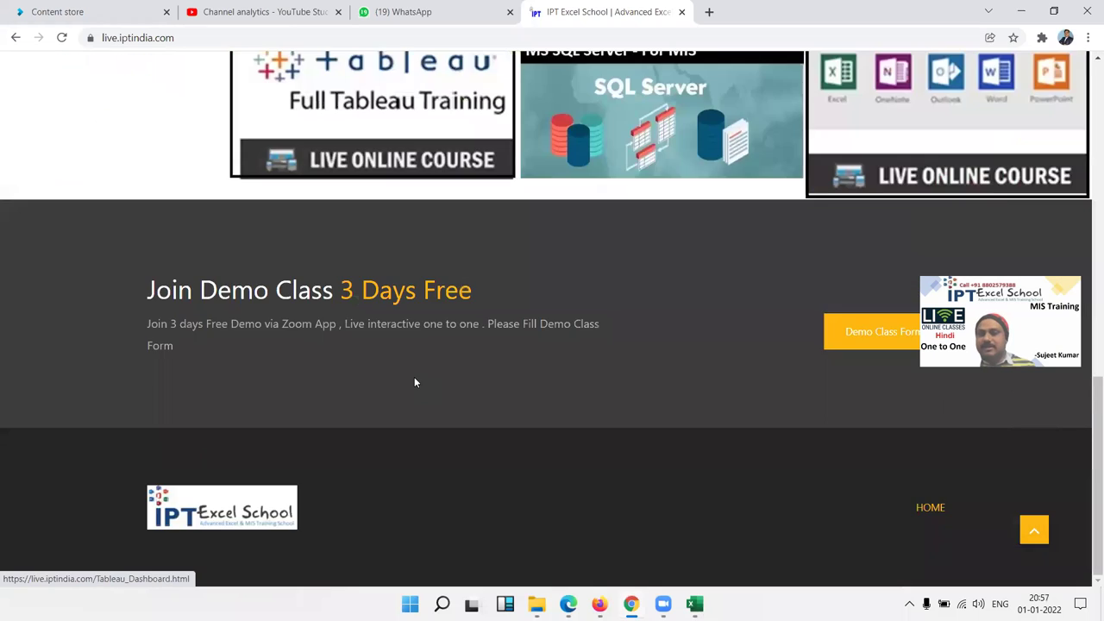
scroll(414, 382, up, 10)
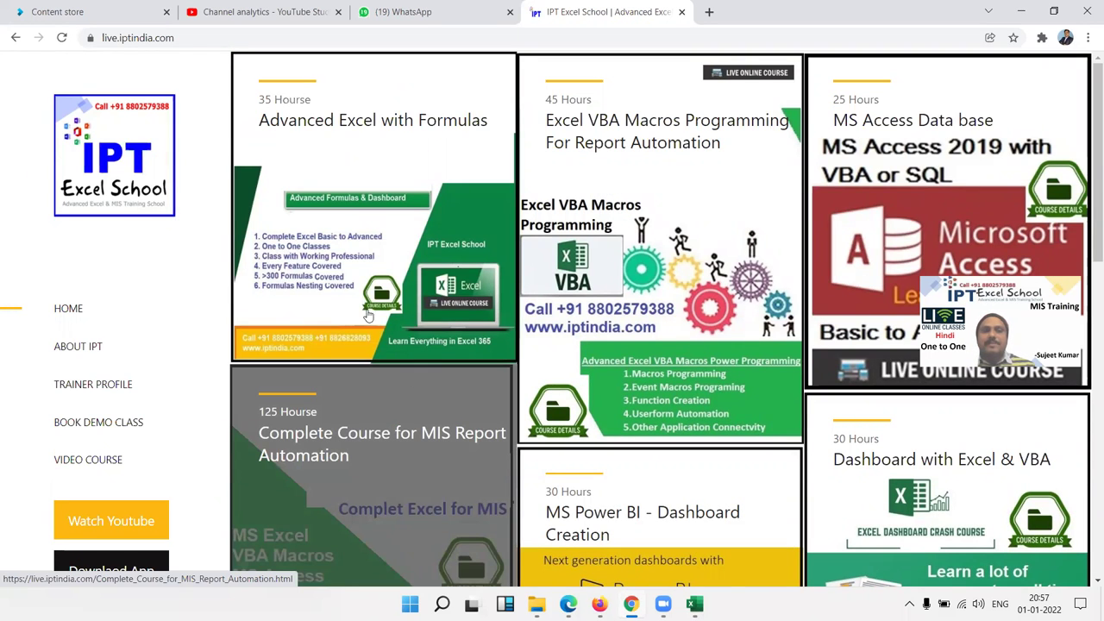
click(379, 179)
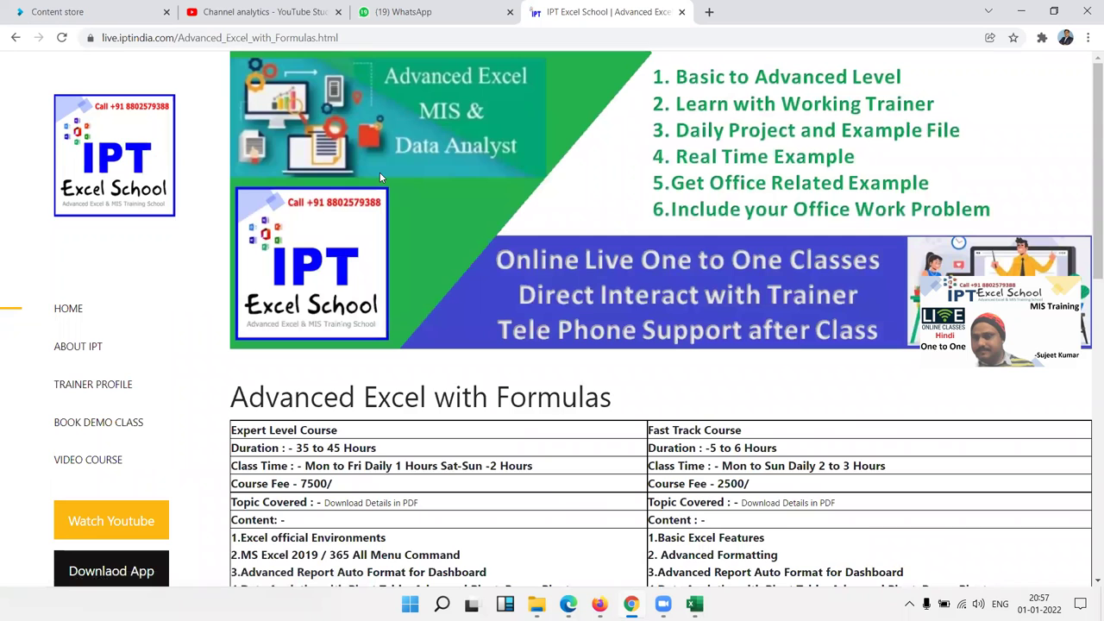
Highlight the Fast Track Course heading, its 5 to 6 hours duration and its contents list
scroll(398, 195, down, 3)
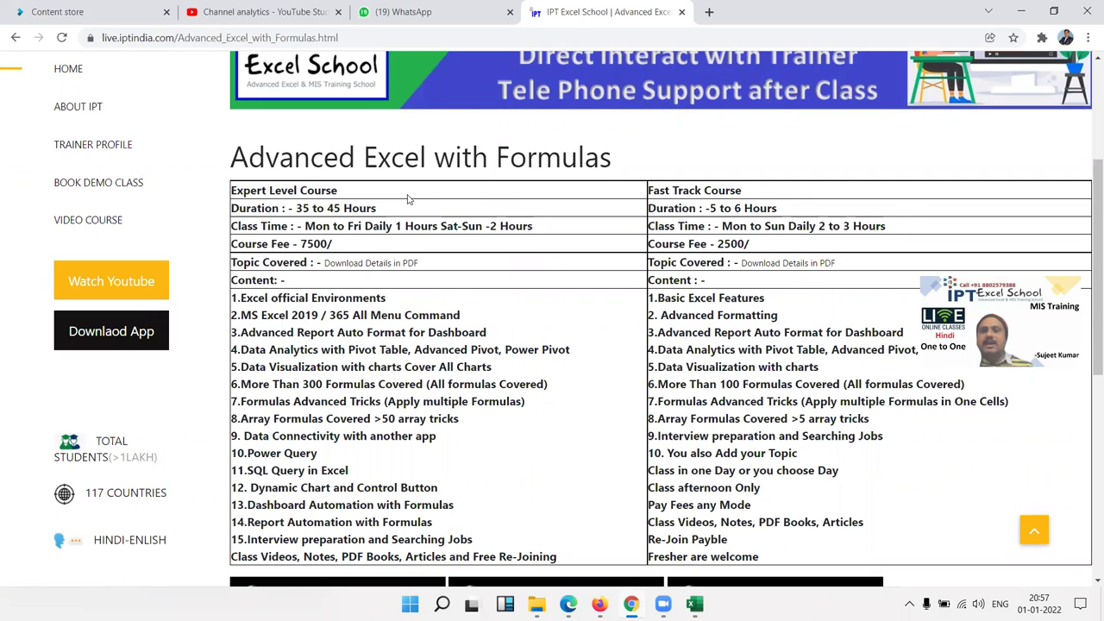
drag(757, 198, 636, 198)
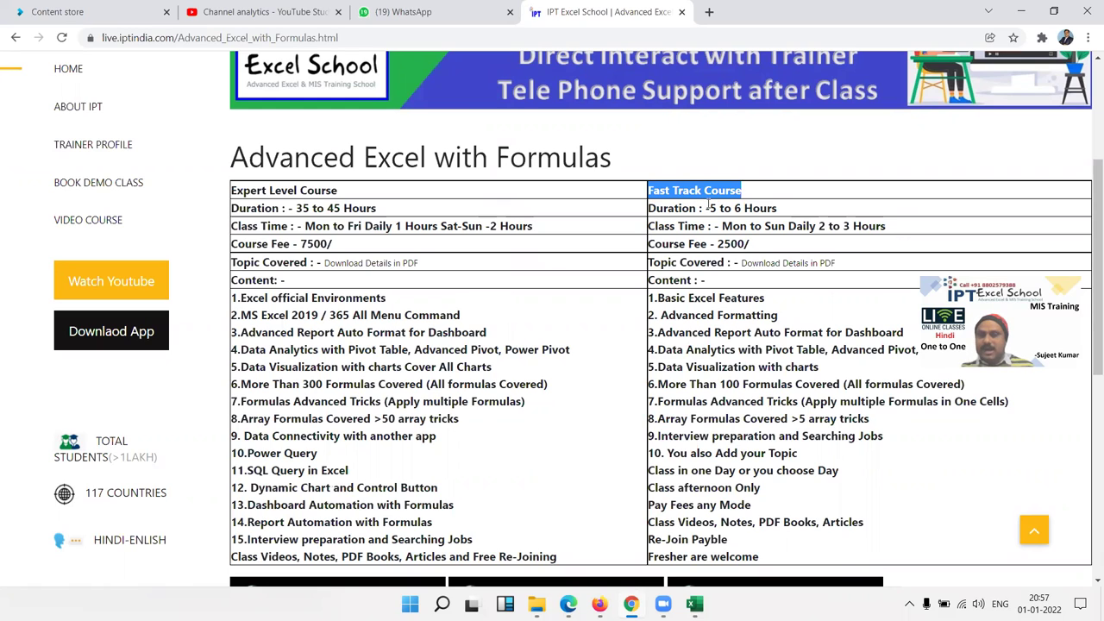
drag(709, 208, 753, 208)
drag(688, 300, 773, 552)
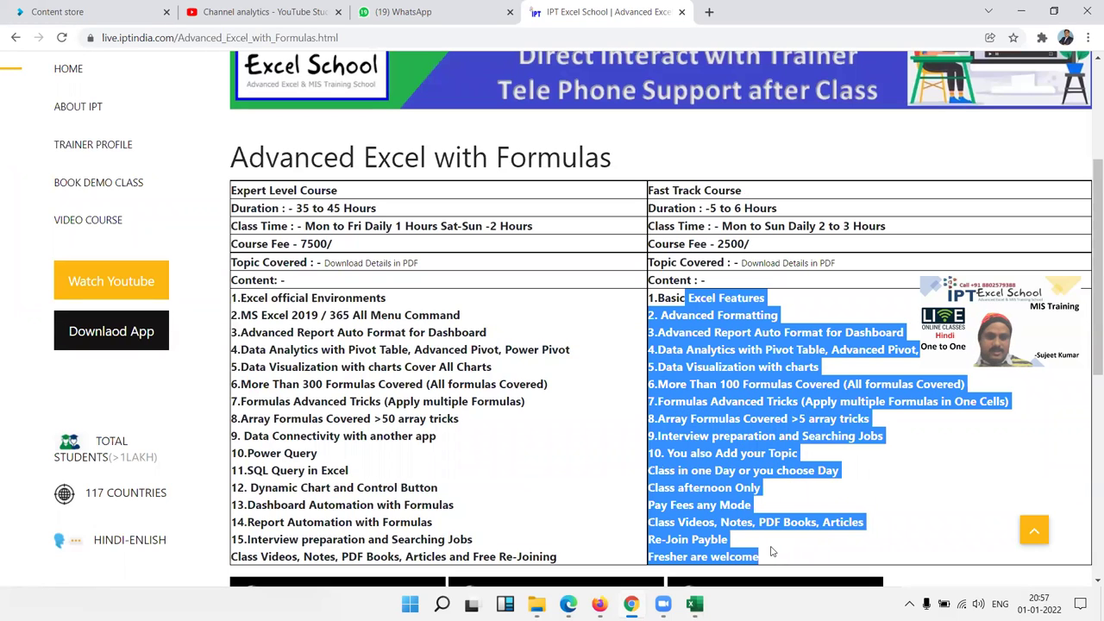
drag(773, 552, 698, 485)
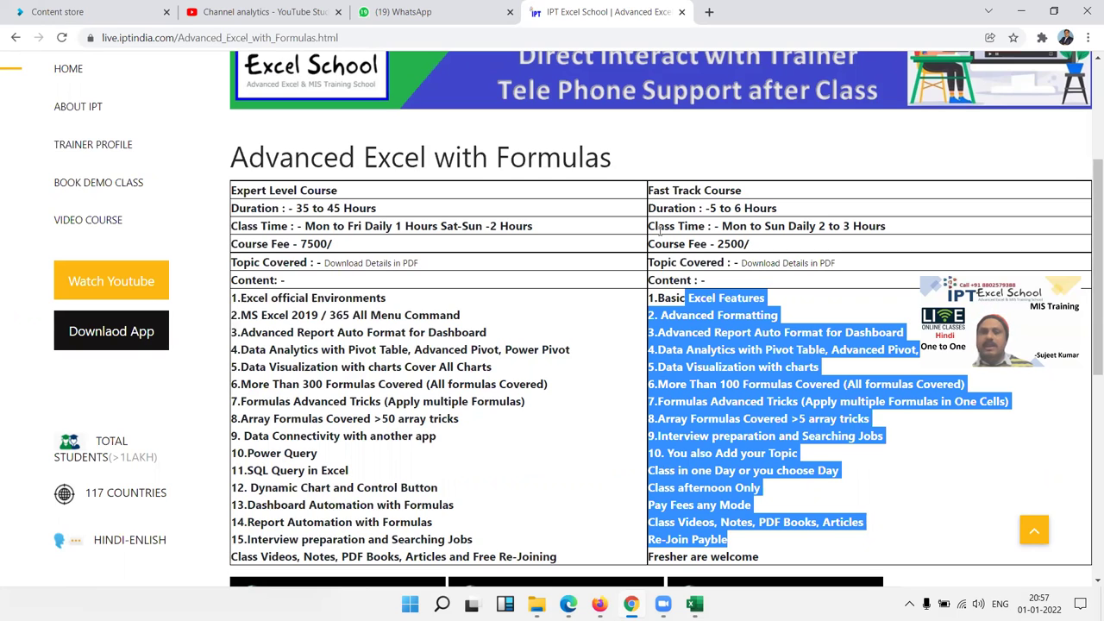
Highlight the Expert Level Course heading and its '35 to 45 Hours' duration
double_click(699, 317)
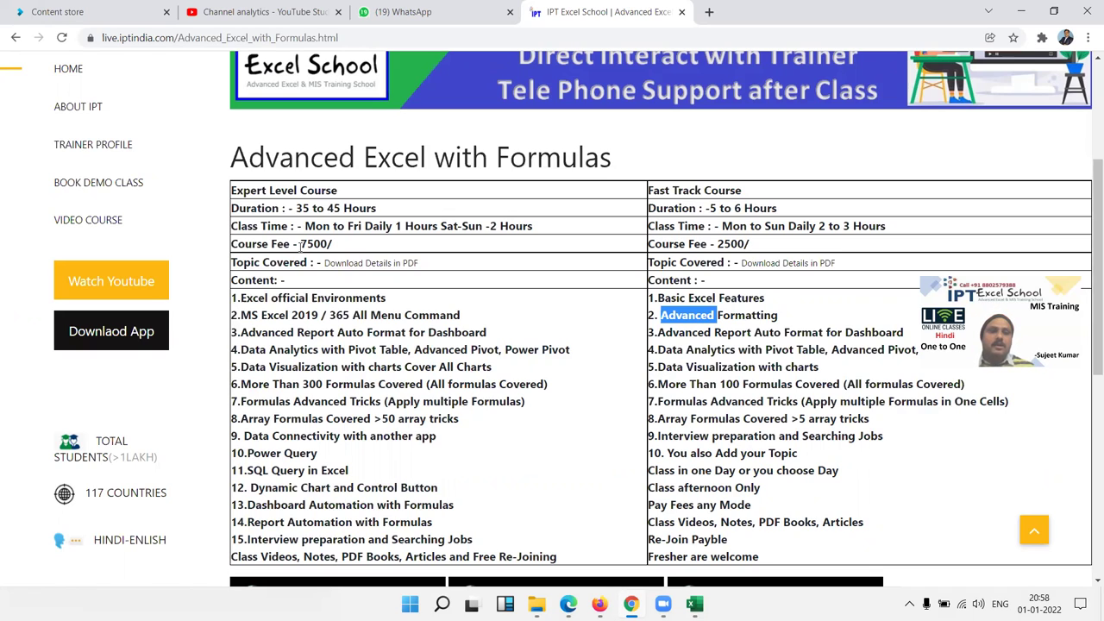
double_click(303, 191)
triple_click(303, 191)
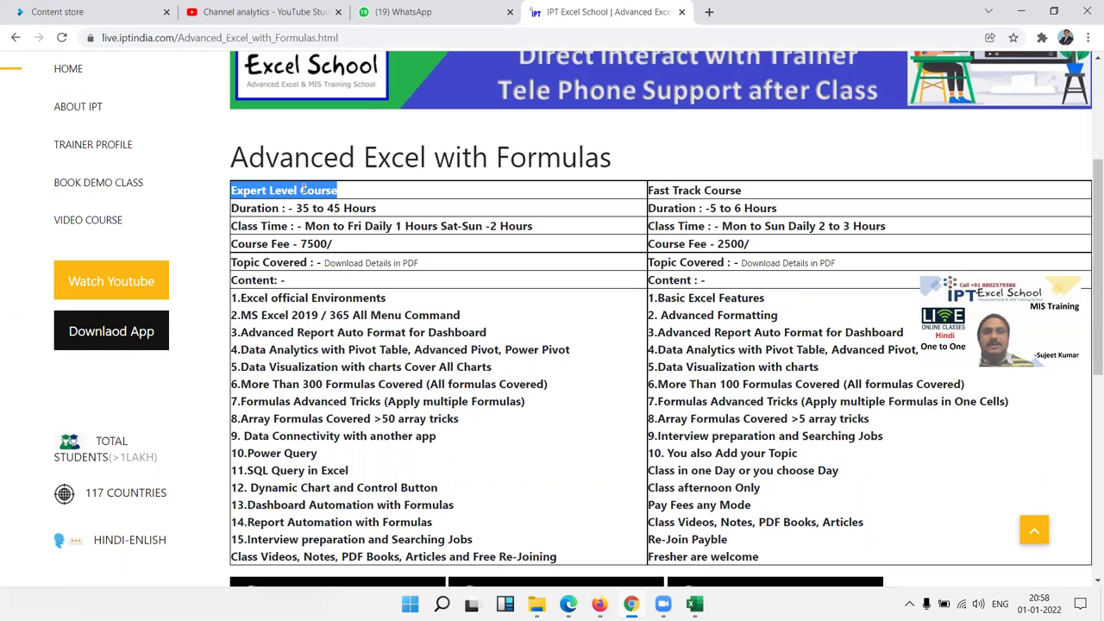
click(303, 208)
drag(303, 208, 386, 217)
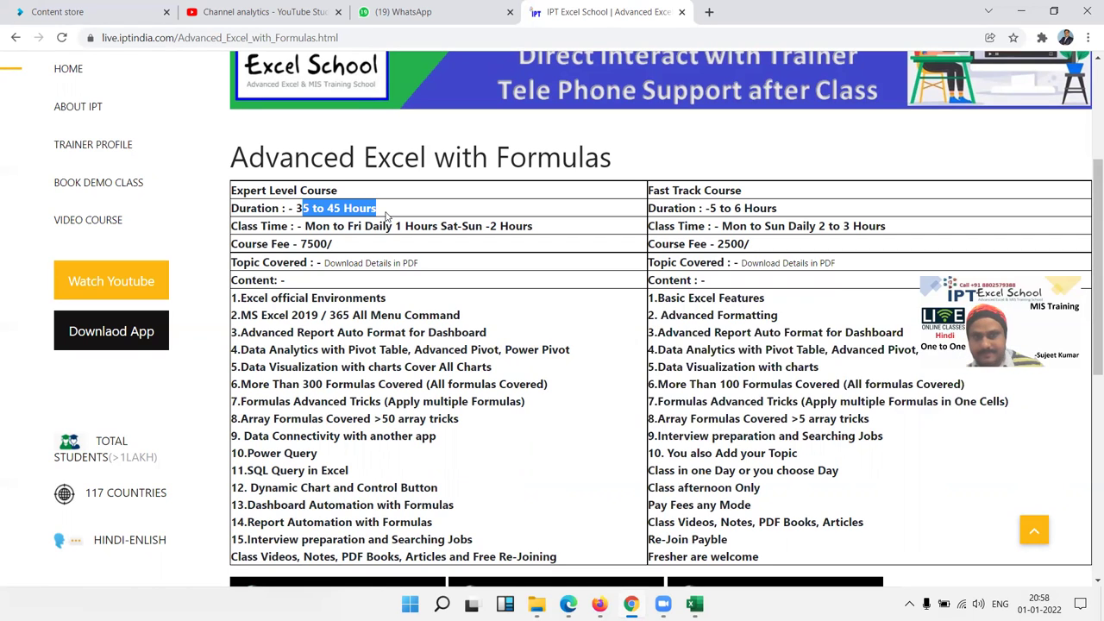
click(376, 216)
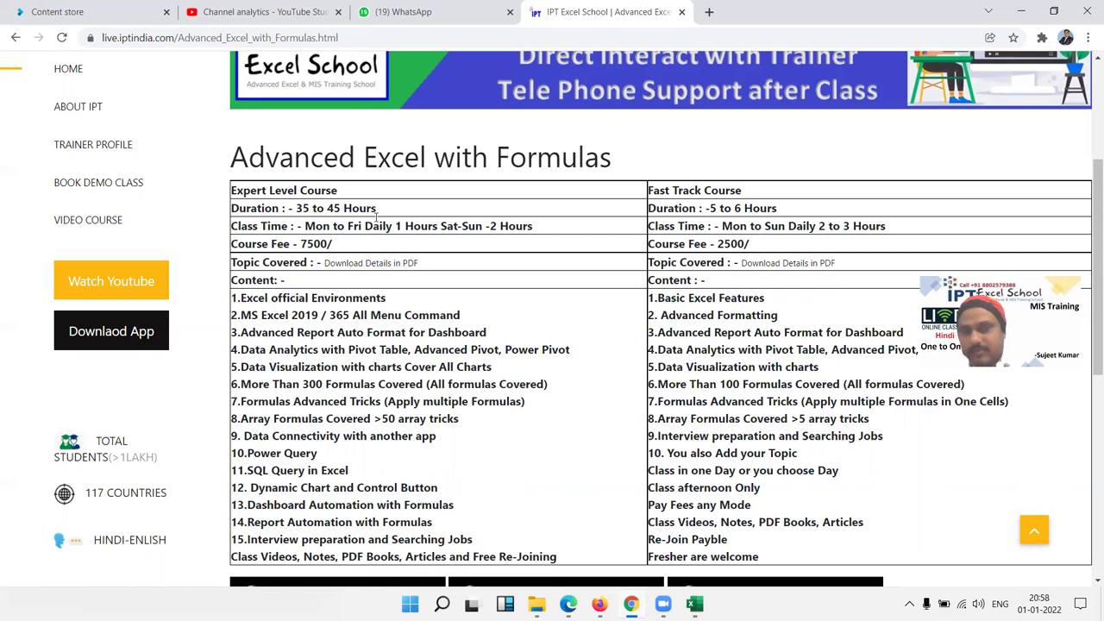
double_click(377, 223)
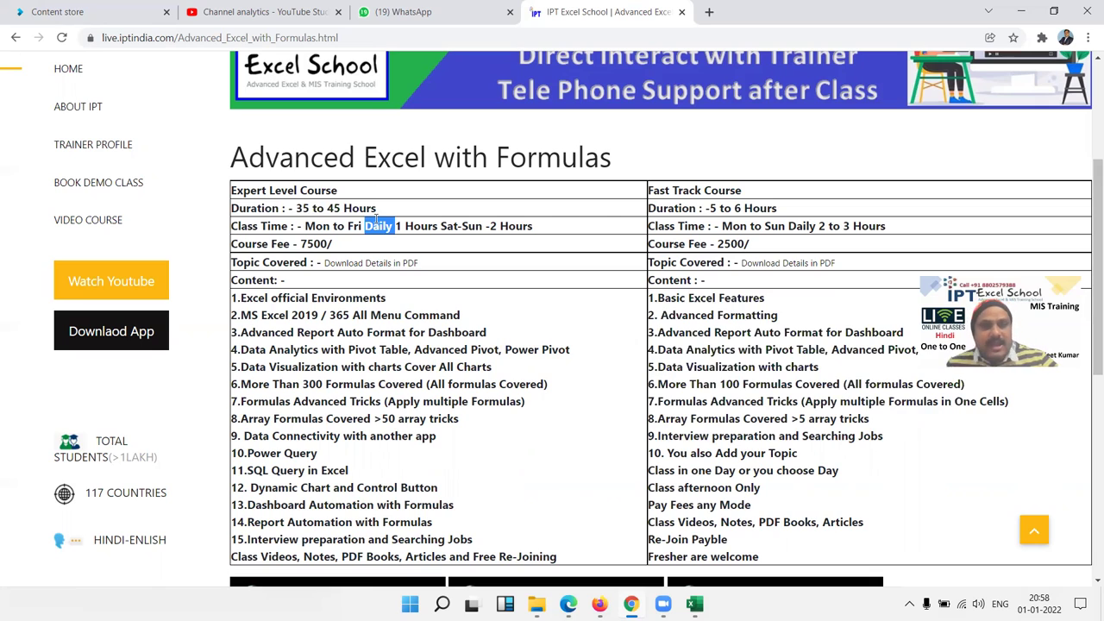
double_click(455, 226)
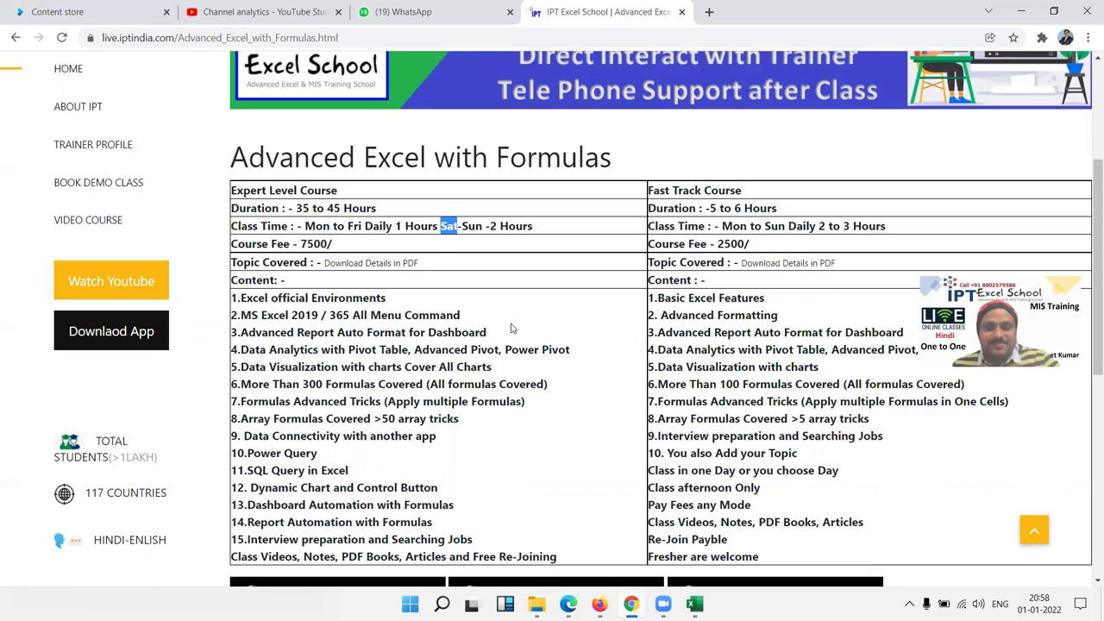
click(431, 293)
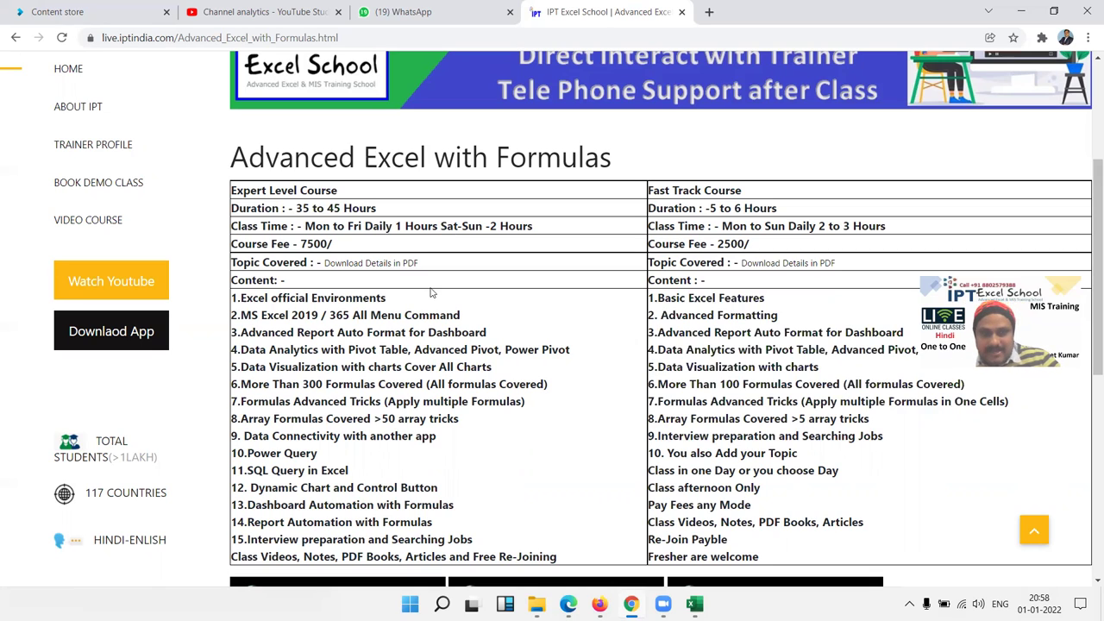
triple_click(298, 297)
triple_click(302, 332)
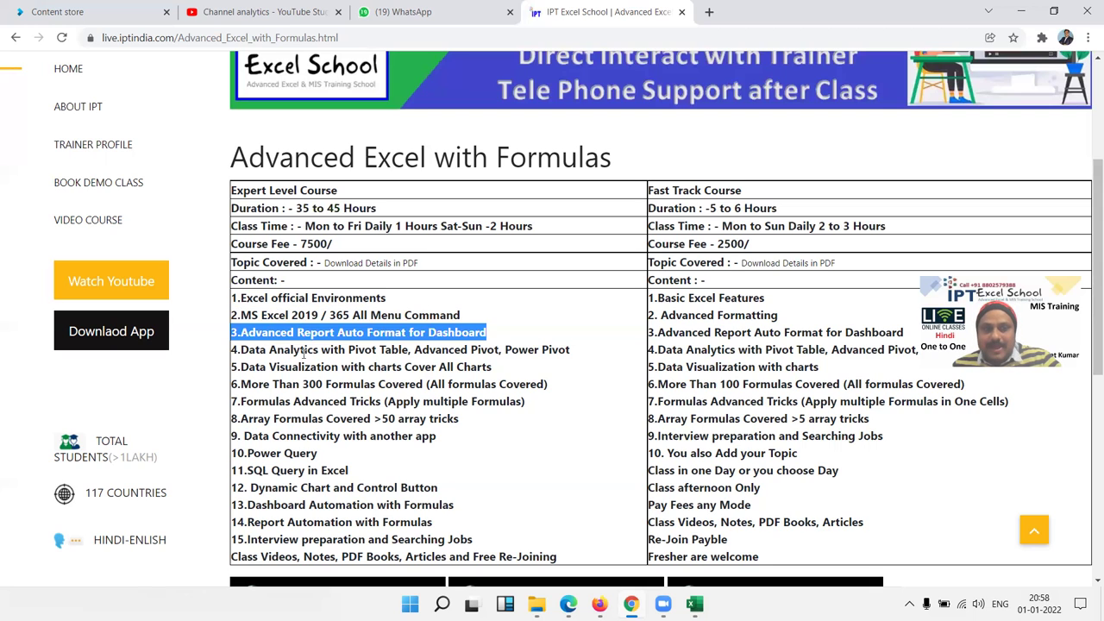
double_click(321, 401)
click(324, 540)
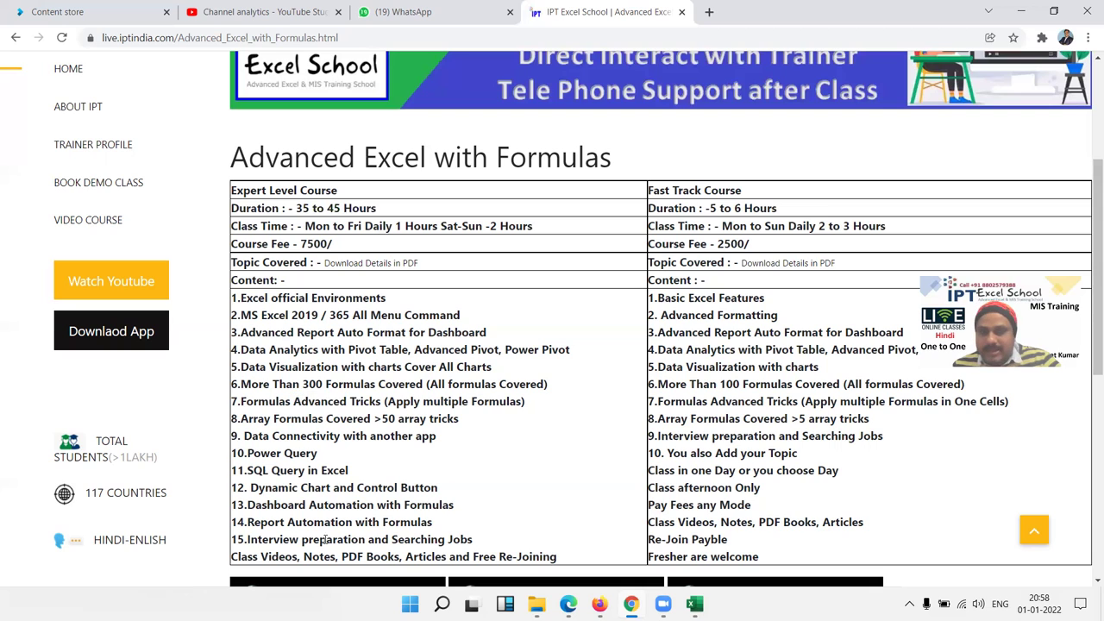
triple_click(270, 540)
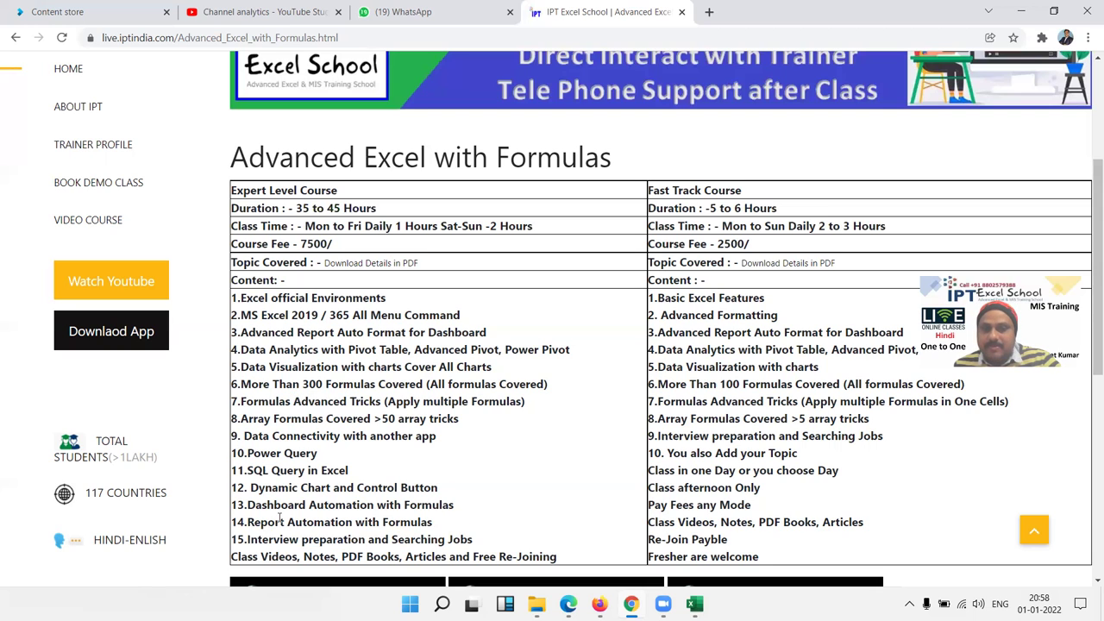
triple_click(278, 522)
double_click(245, 557)
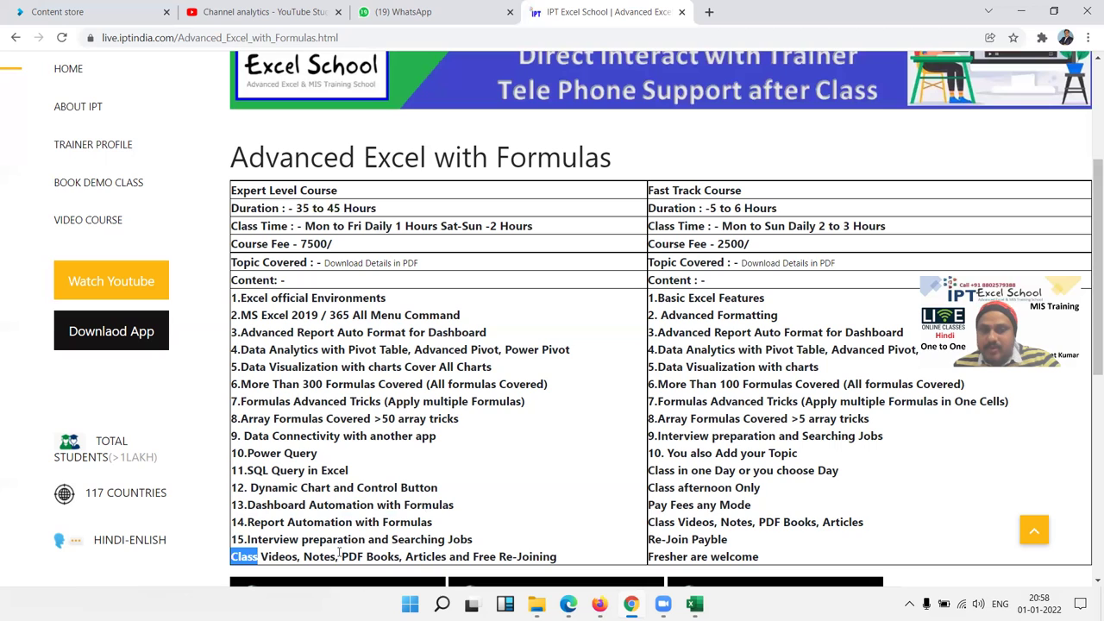
double_click(319, 557)
double_click(357, 556)
click(414, 556)
double_click(422, 557)
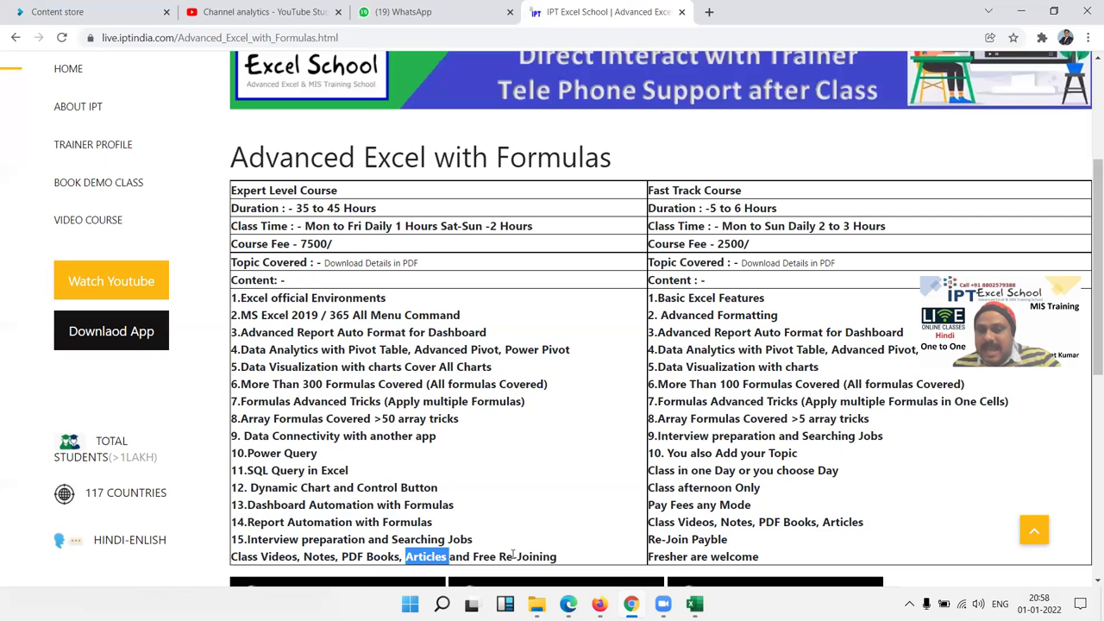
triple_click(515, 557)
click(531, 549)
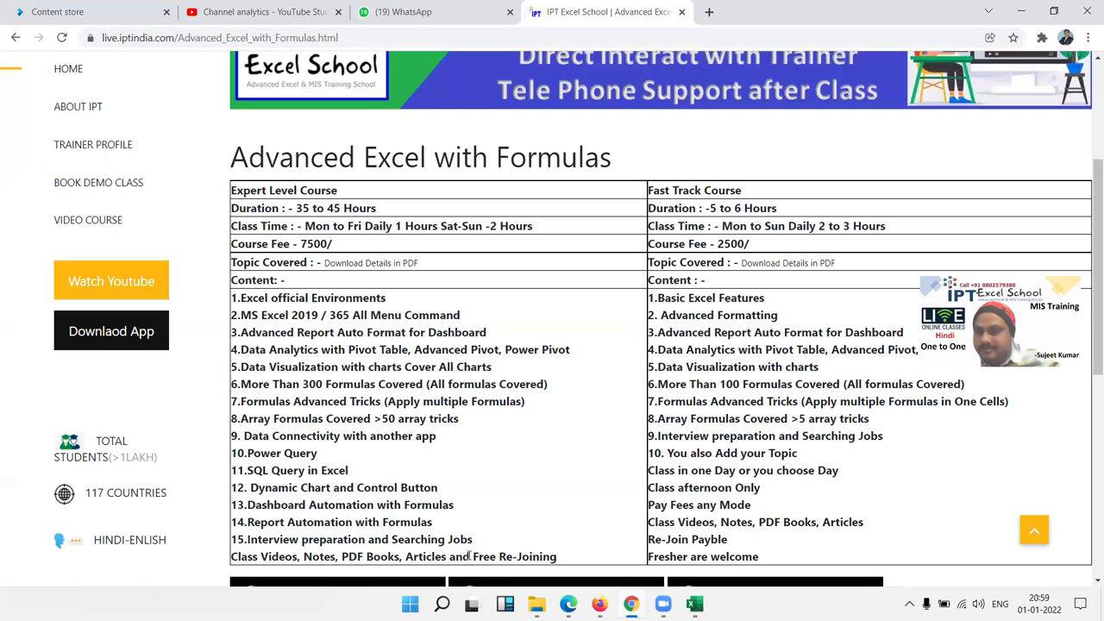
drag(486, 558, 572, 563)
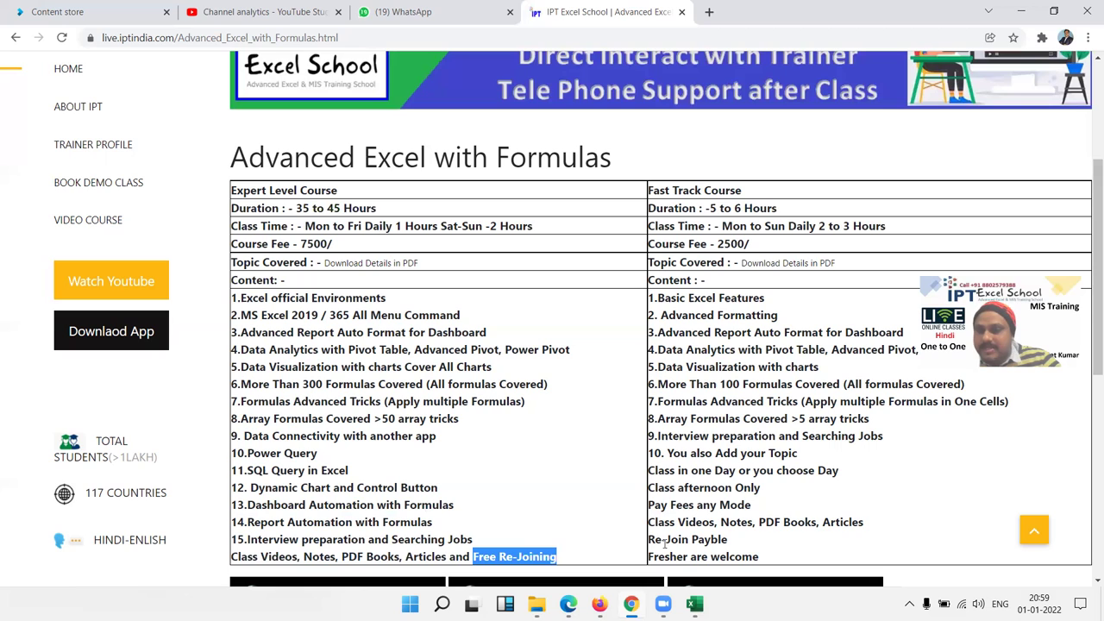
click(749, 547)
drag(728, 540, 651, 542)
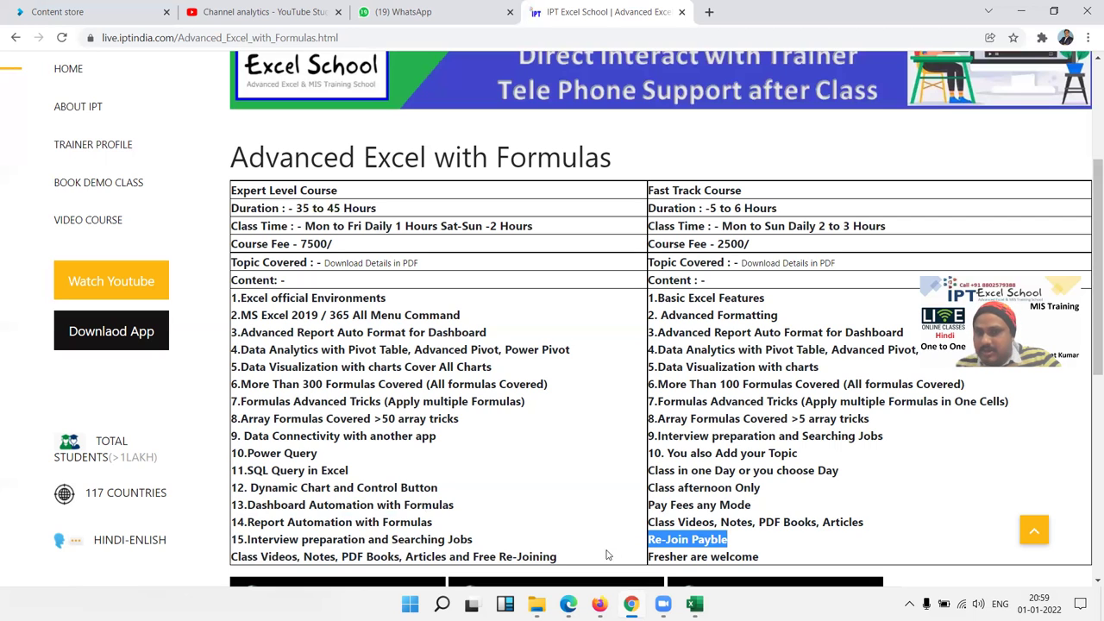
drag(560, 559, 473, 557)
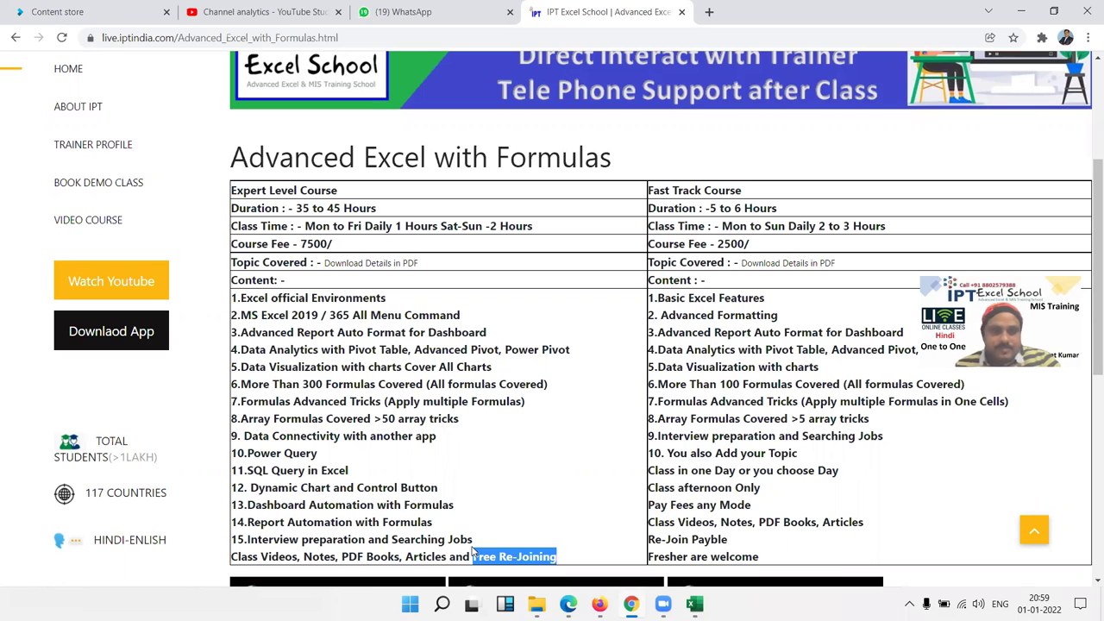
Open the Advanced_Excel_With_Formulas.pdf course details and scroll through the syllabus page
click(348, 265)
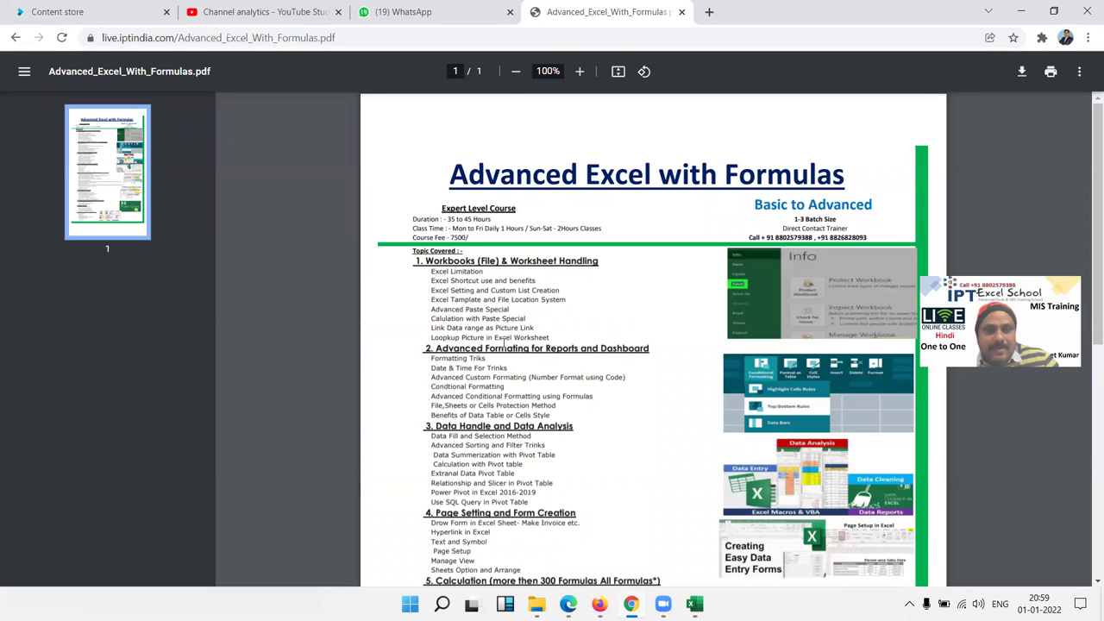
scroll(508, 339, down, 3)
scroll(505, 341, down, 2)
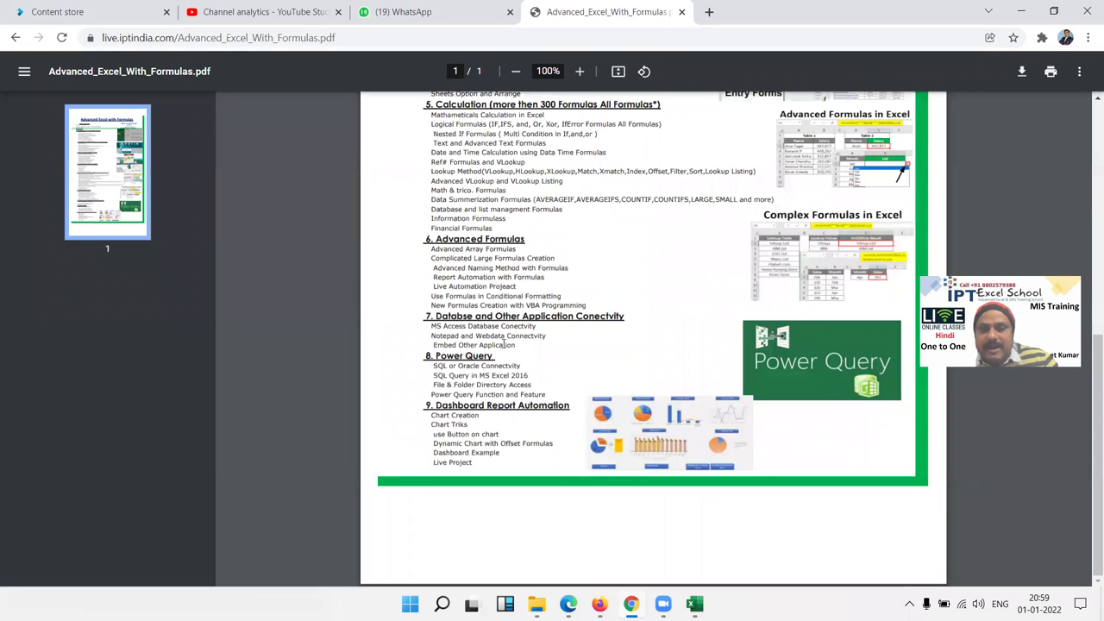
scroll(504, 344, up, 3)
scroll(505, 344, up, 2)
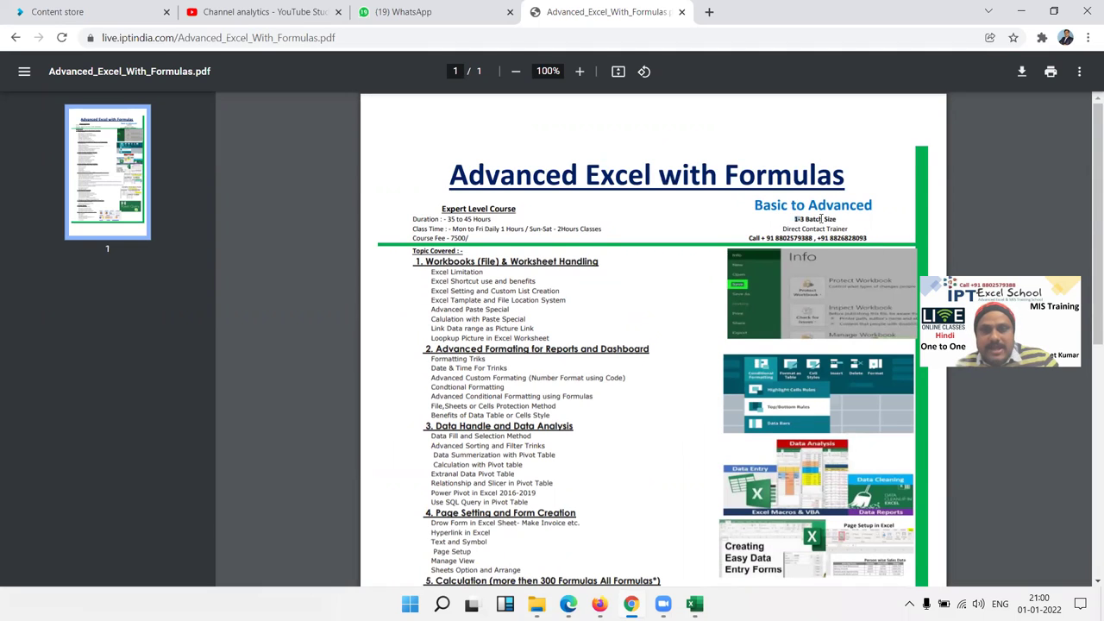
Select all text on the PDF page, then highlight the trainer contact phone number
drag(811, 229, 831, 238)
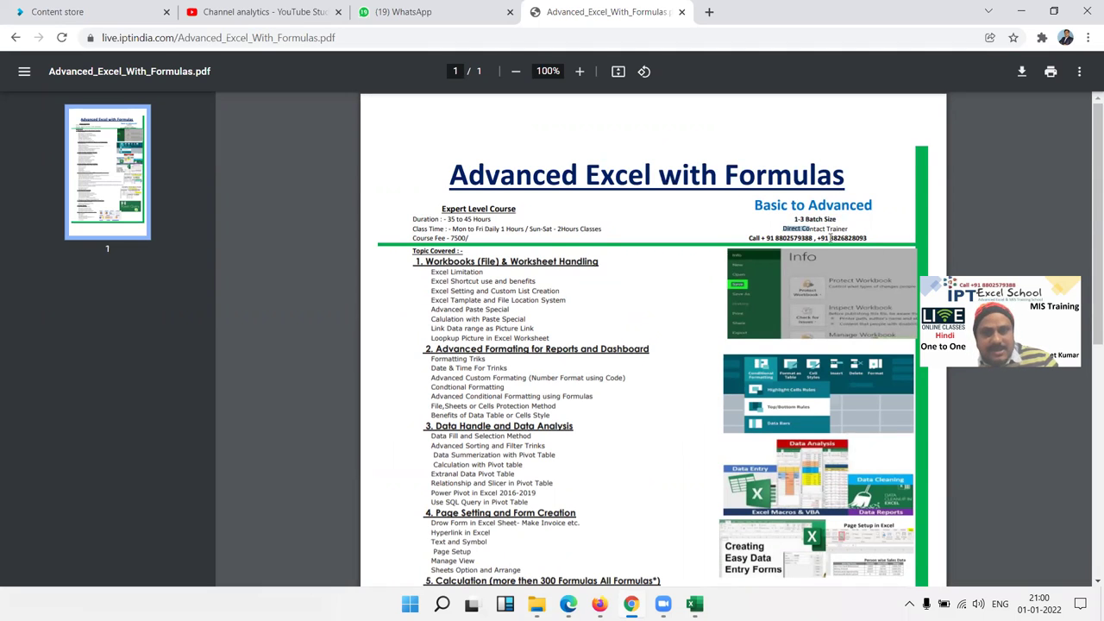
key(ctrl+a)
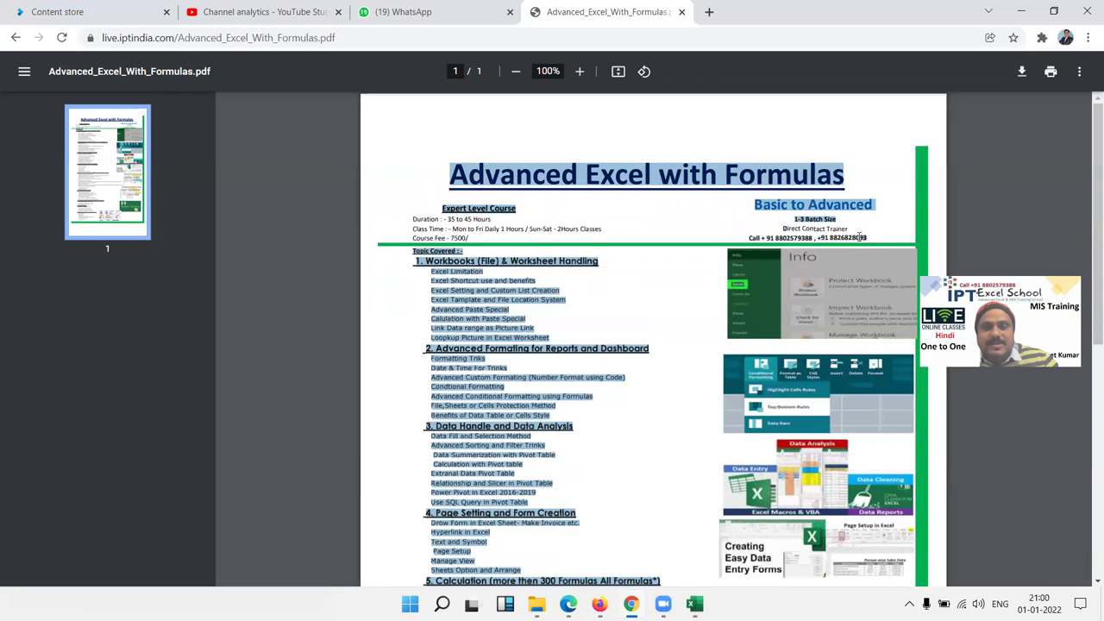
click(852, 240)
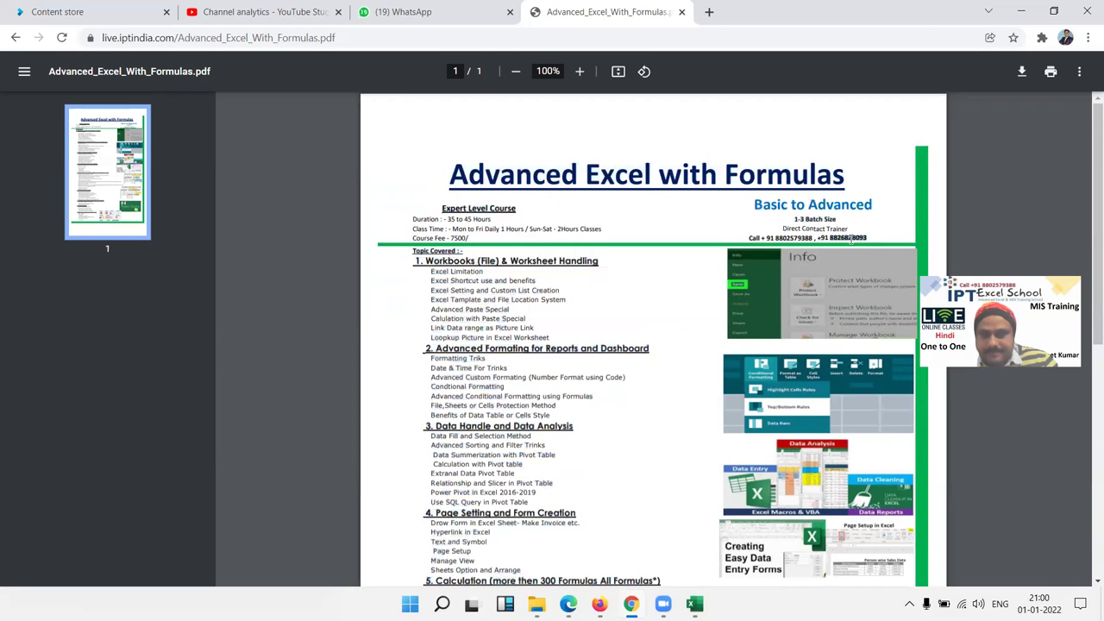
ctrl+scroll(850, 252, up, 5)
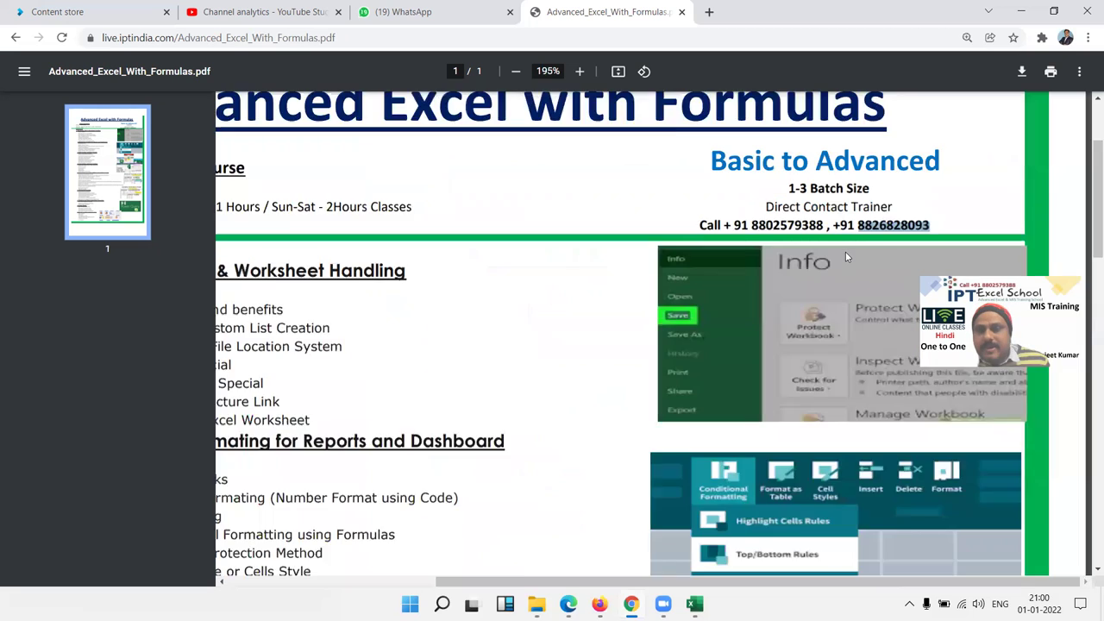
double_click(776, 220)
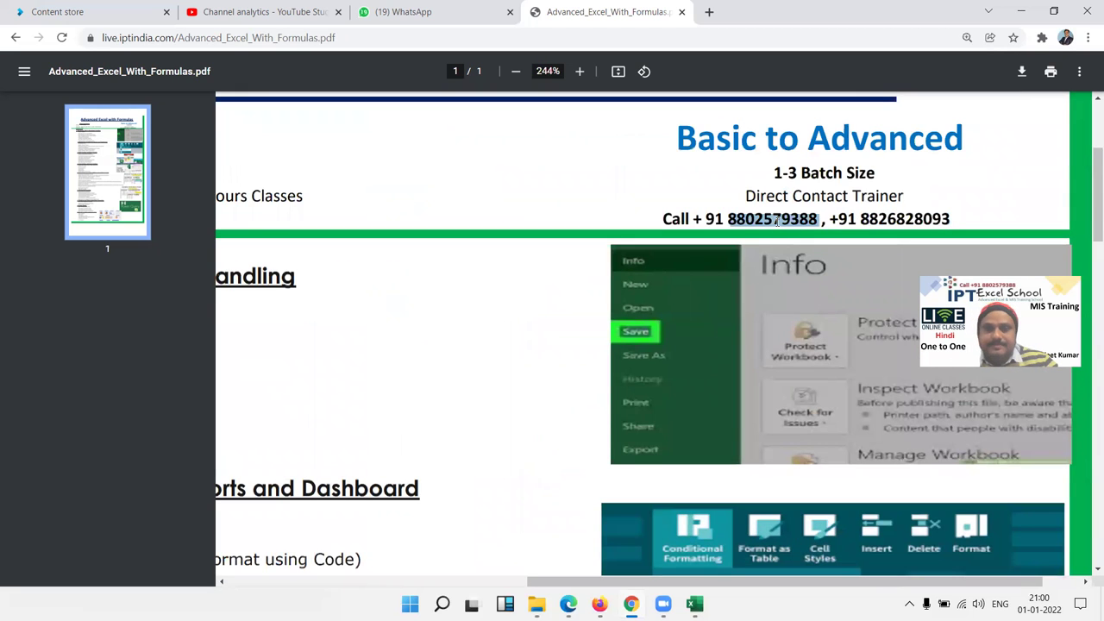
ctrl+scroll(733, 439, down, 5)
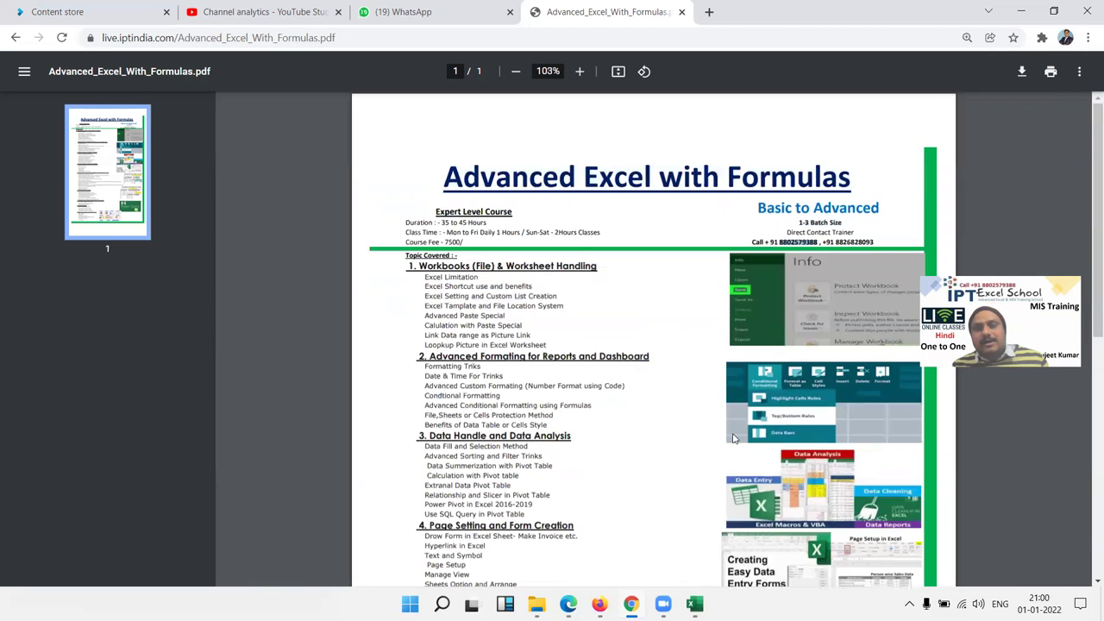
ctrl+scroll(733, 438, up, 2)
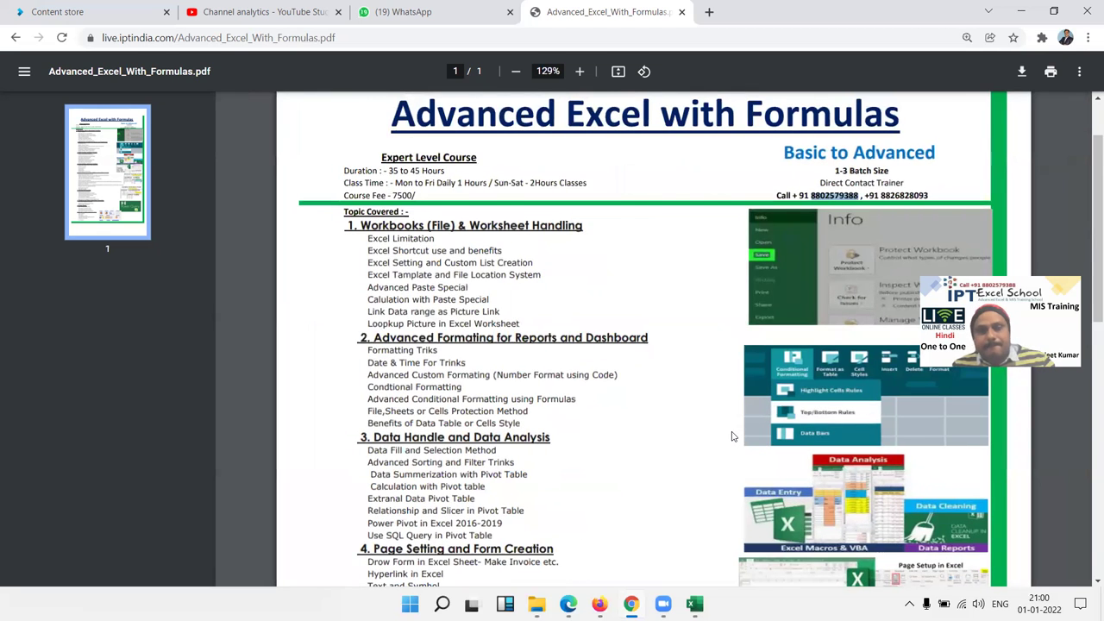
Return to the Advanced Excel with Formulas page and select the fast track Data Analytics line
click(10, 39)
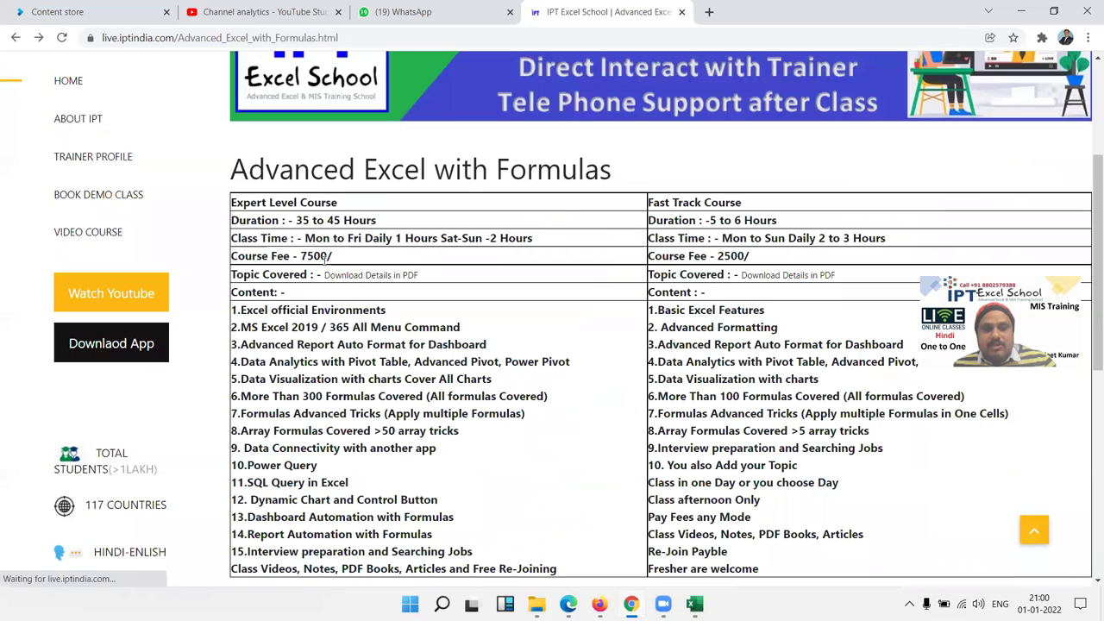
scroll(458, 378, down, 5)
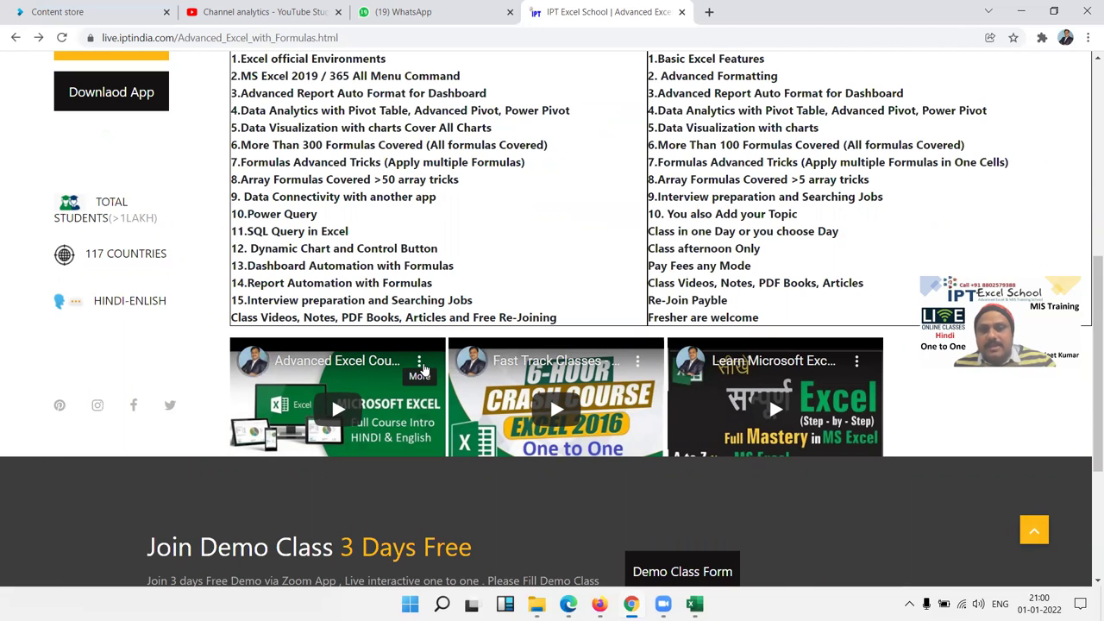
scroll(423, 370, up, 3)
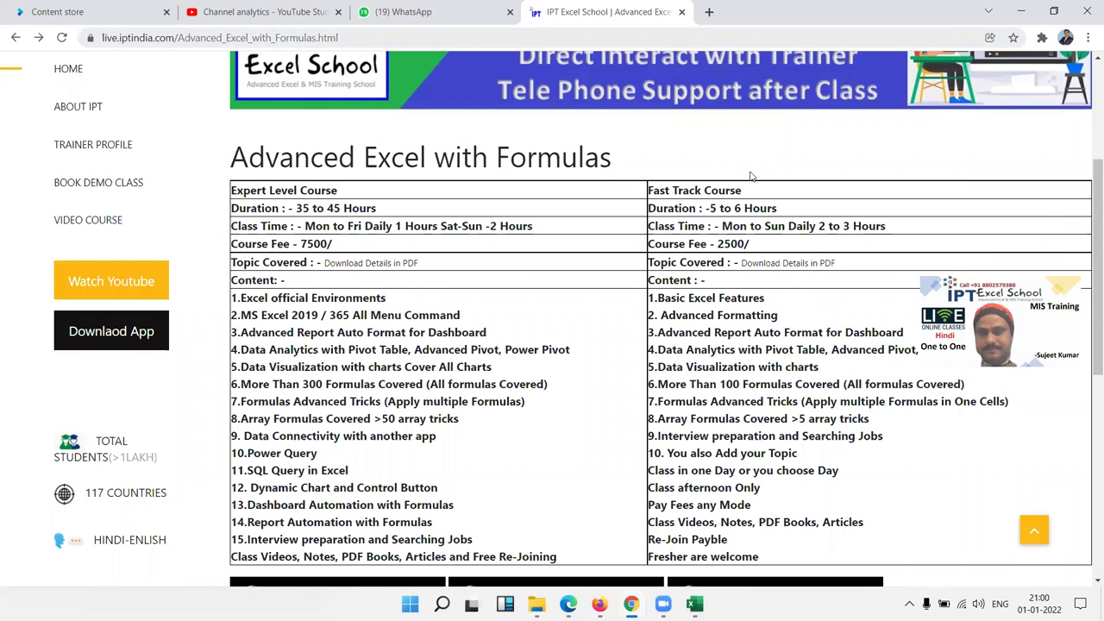
triple_click(694, 350)
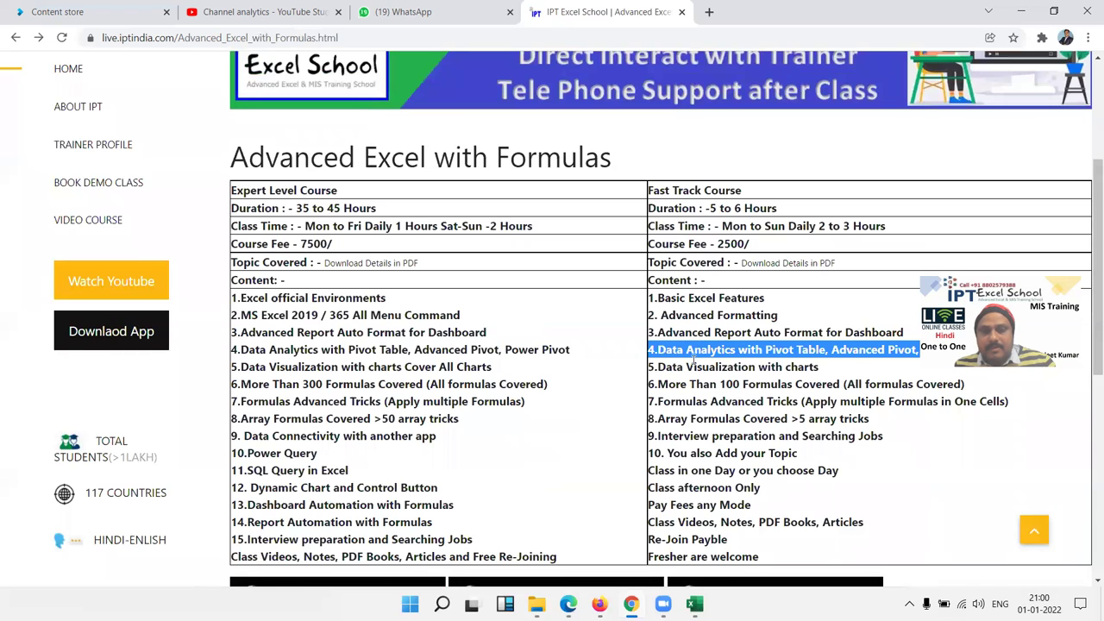
scroll(694, 360, up, 3)
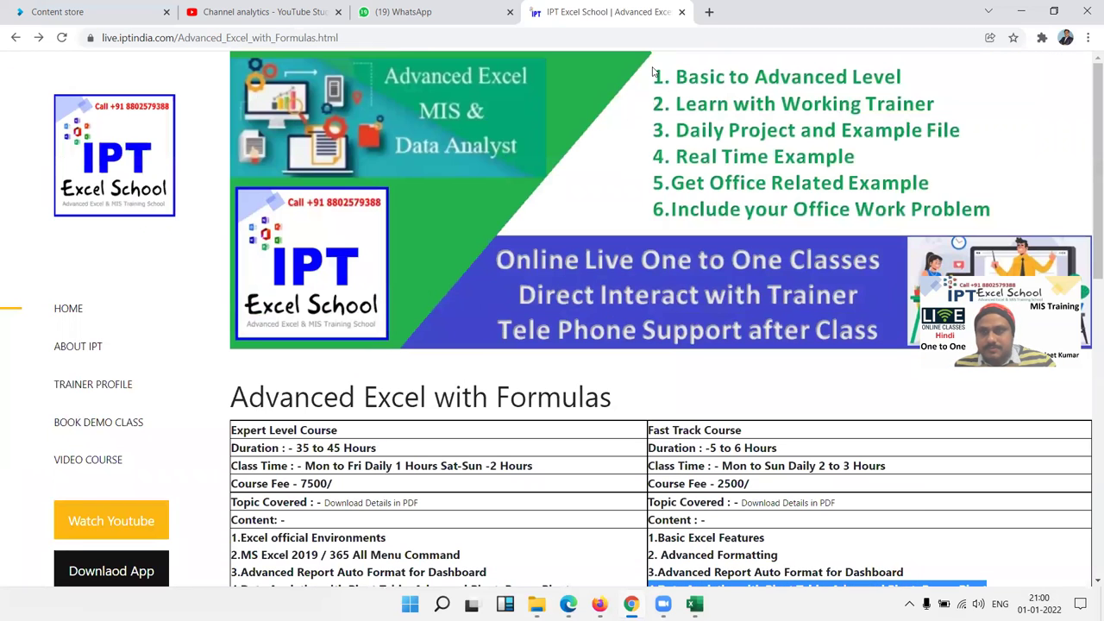